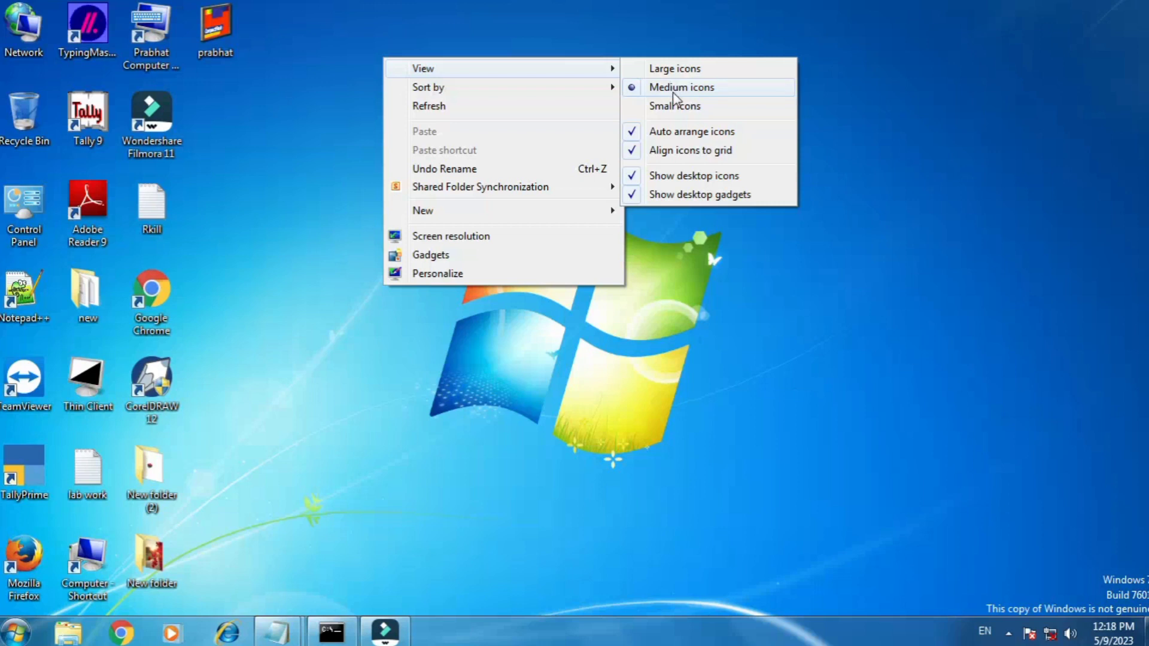
Set the desktop icons to the Large icons size, sweep a selection over them and clear it.
click(667, 70)
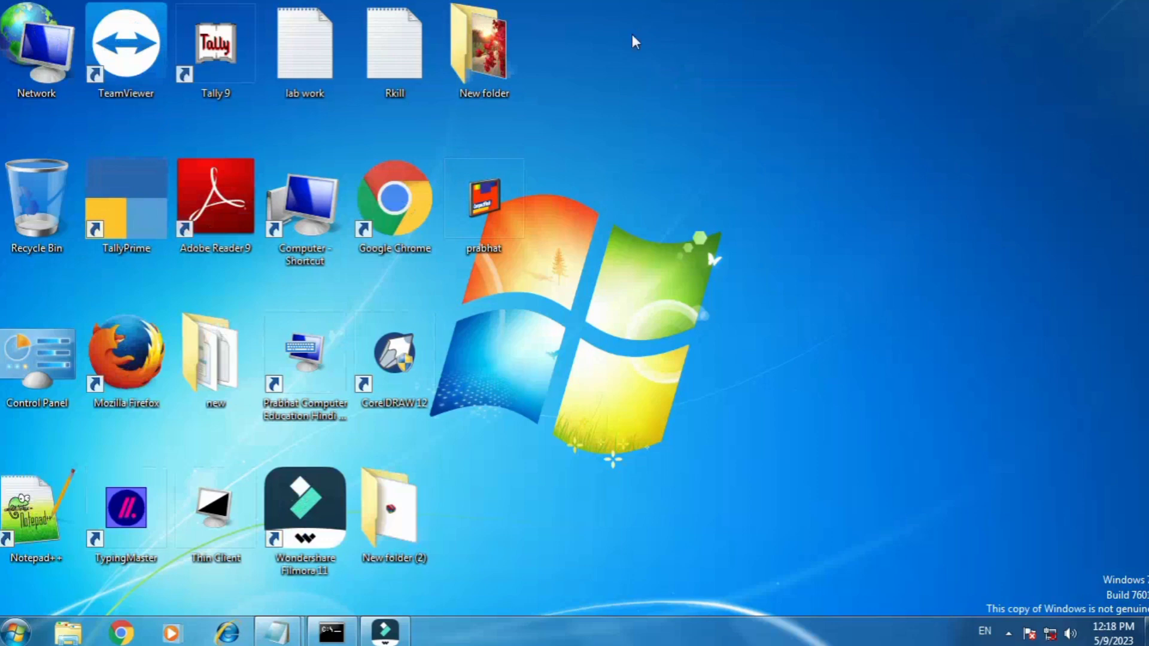
drag(634, 12, 53, 464)
click(778, 219)
Switch the desktop to Small icons, sweep a selection over them and clear it.
right_click(739, 64)
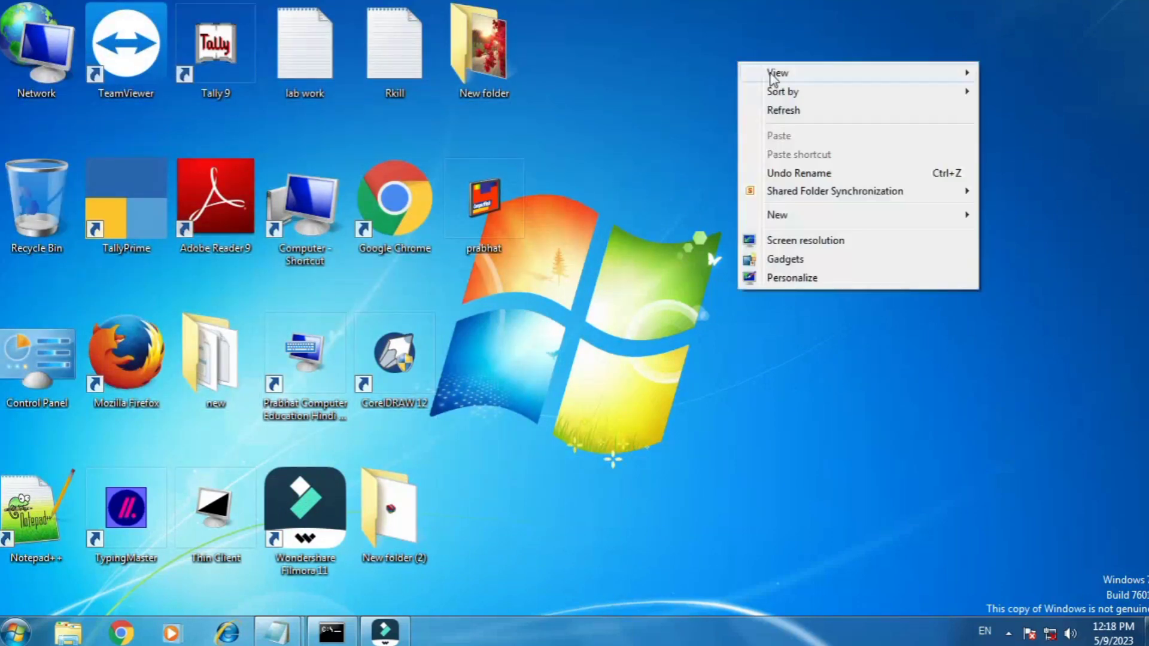
mouse_move(803, 78)
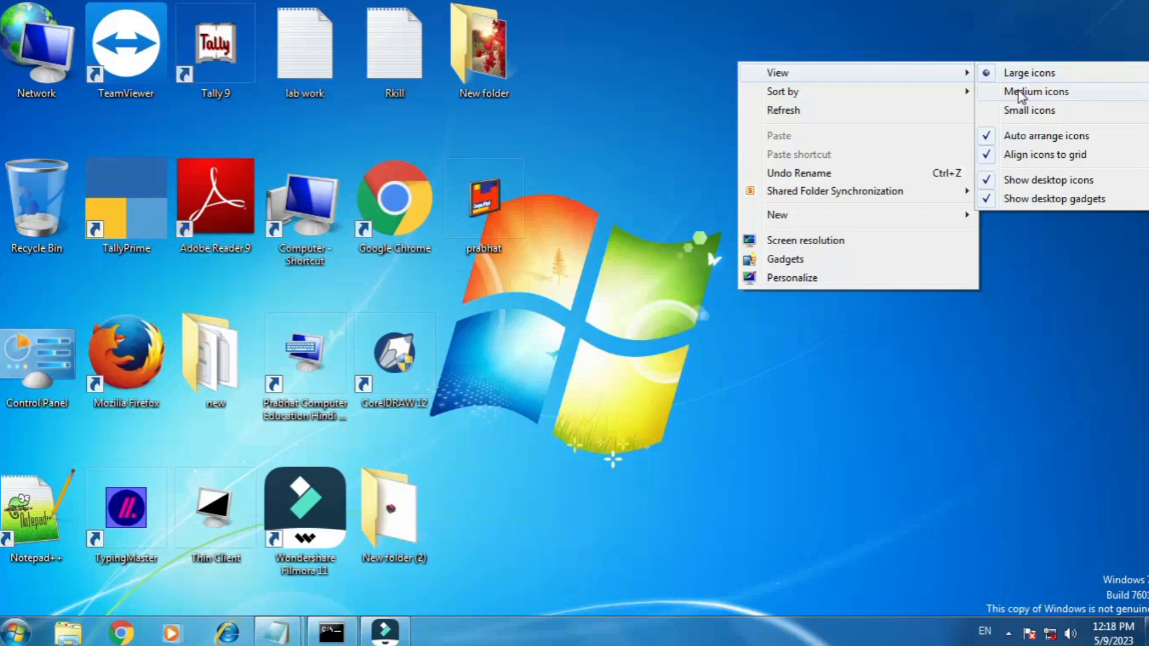
click(997, 114)
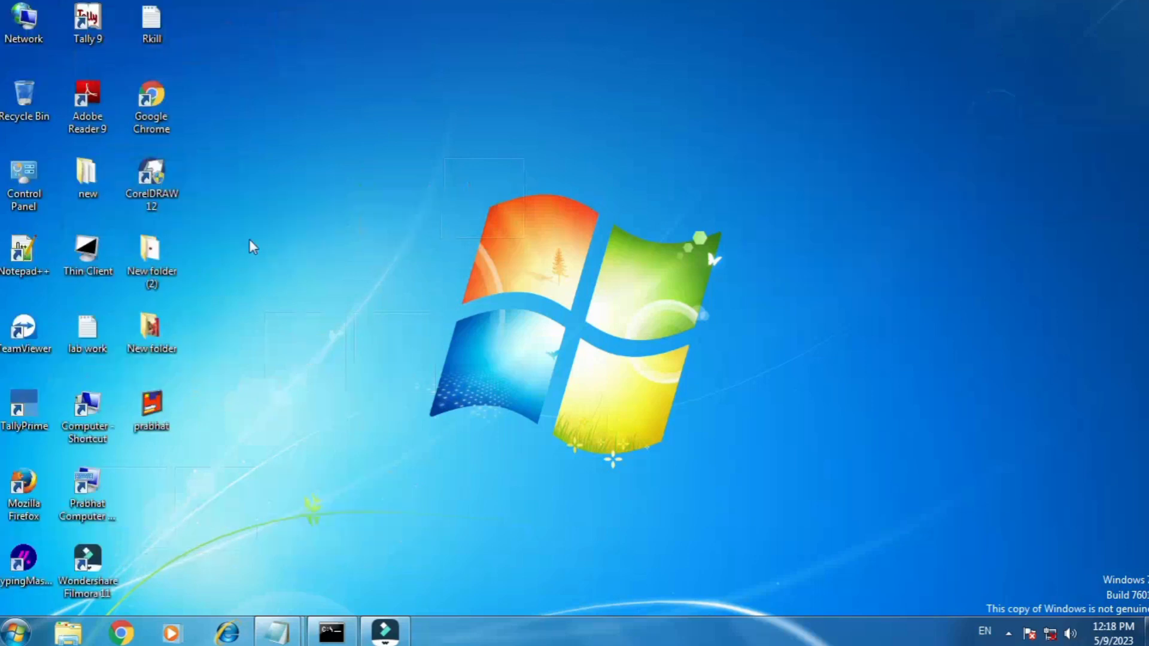
drag(277, 44, 6, 627)
click(504, 77)
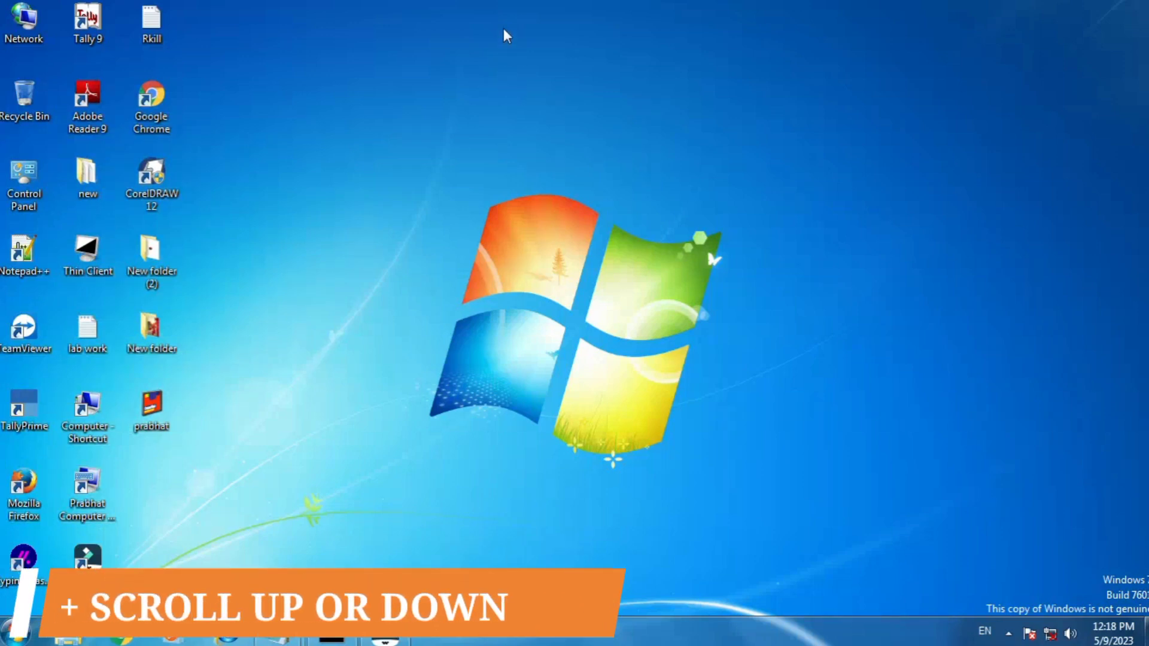
Freely resize the desktop icons, enlarging them to extra large and shrinking them back to slightly above medium size.
key(ctrl)
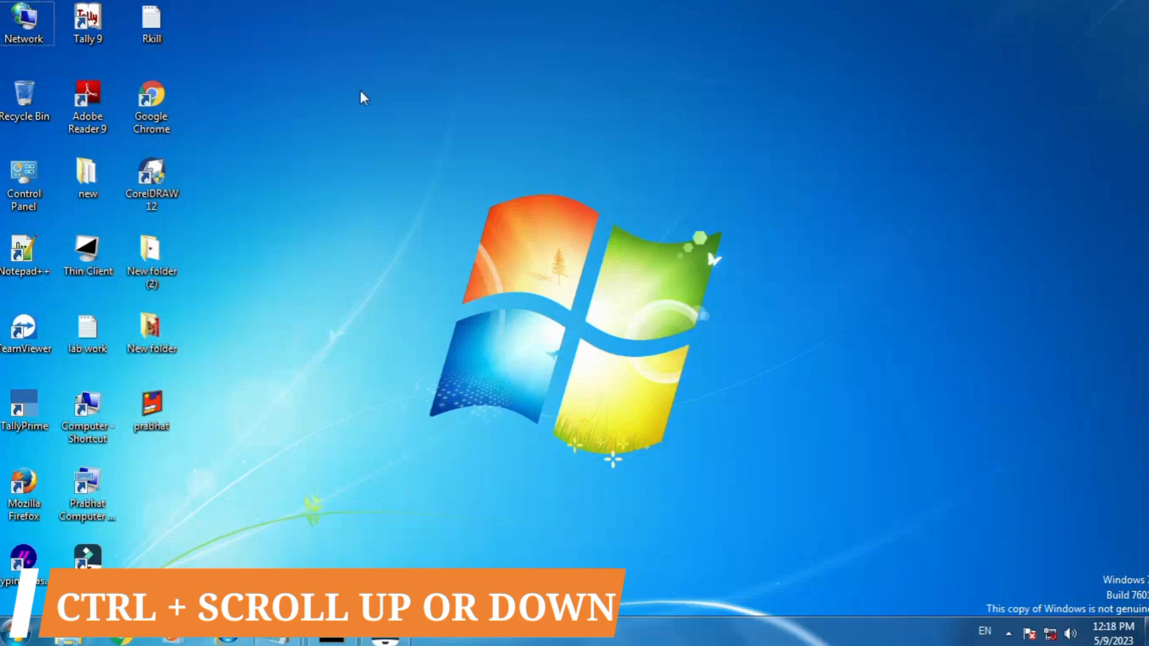
scroll(430, 102, up, 5)
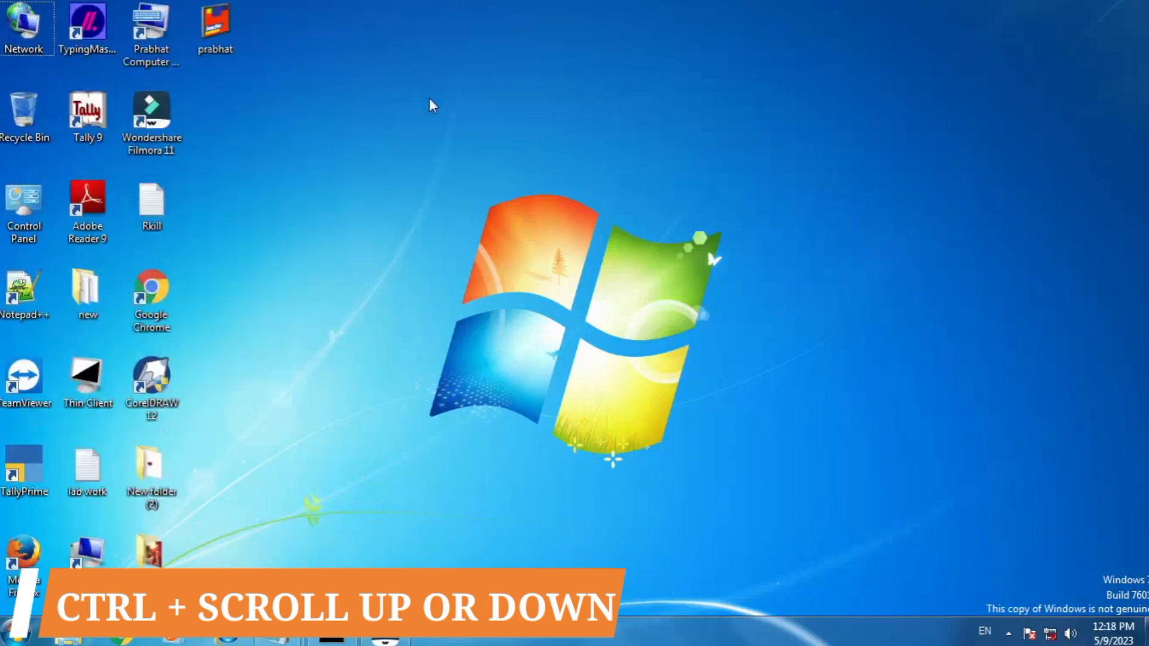
scroll(509, 121, up, 3)
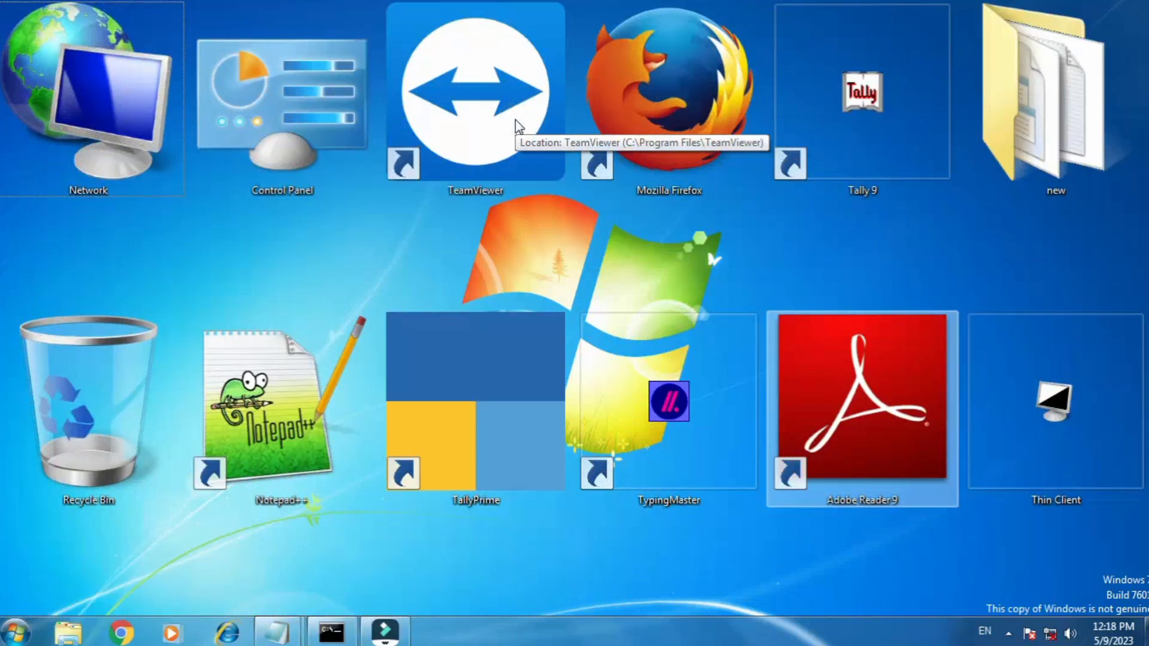
scroll(515, 120, down, 1)
scroll(516, 117, down, 3)
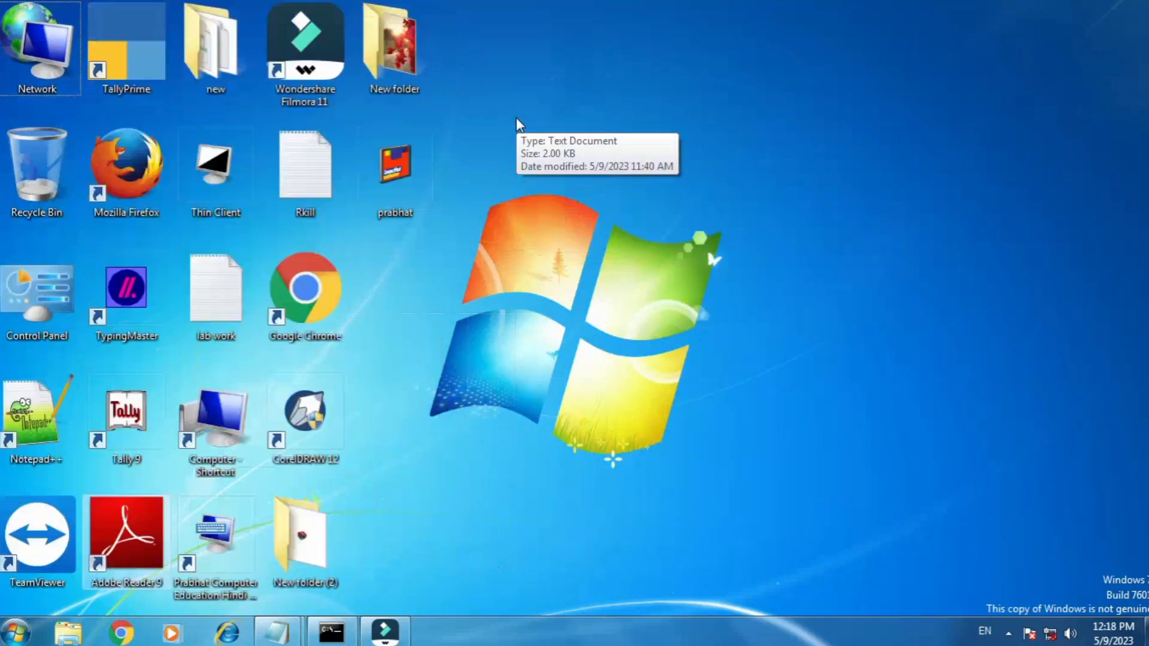
scroll(537, 83, down, 1)
click(537, 82)
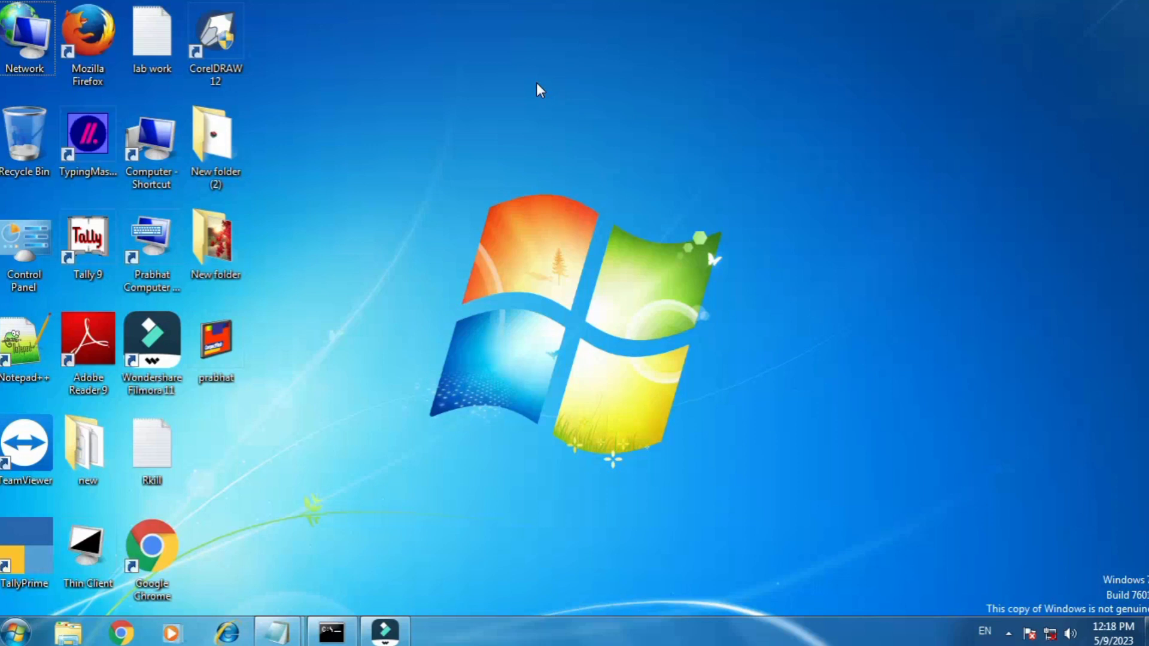
Try to move the prabhat icon to an empty area of the desktop while Auto arrange icons is on.
right_click(437, 58)
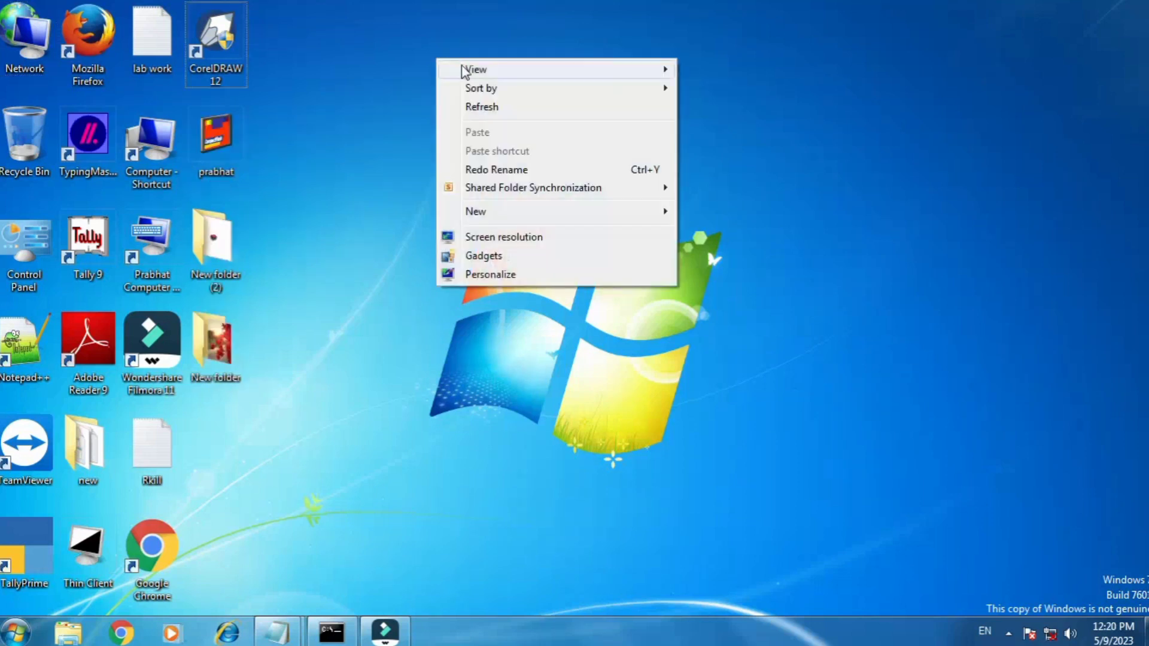
mouse_move(463, 69)
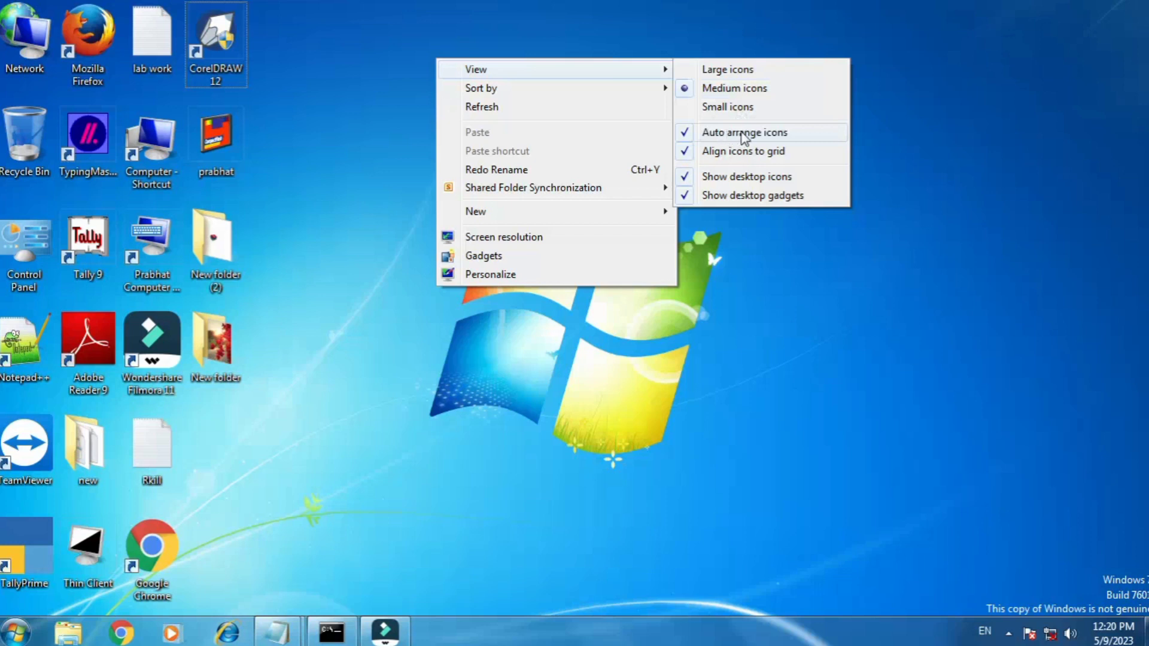
click(745, 133)
click(200, 38)
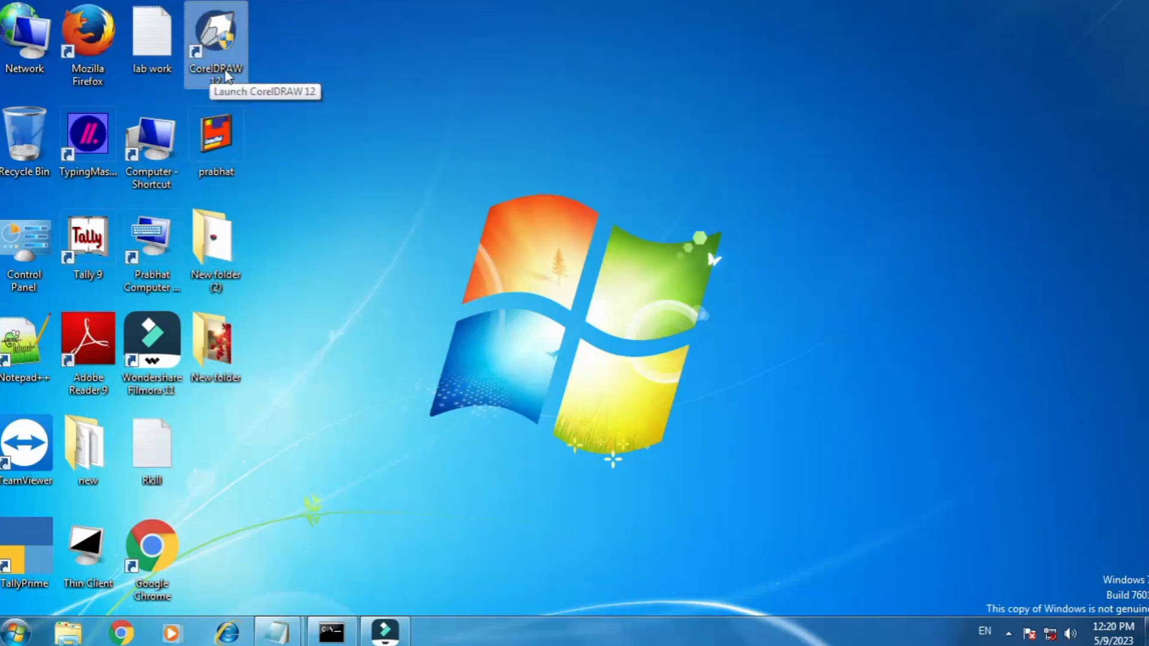
drag(225, 155, 1125, 151)
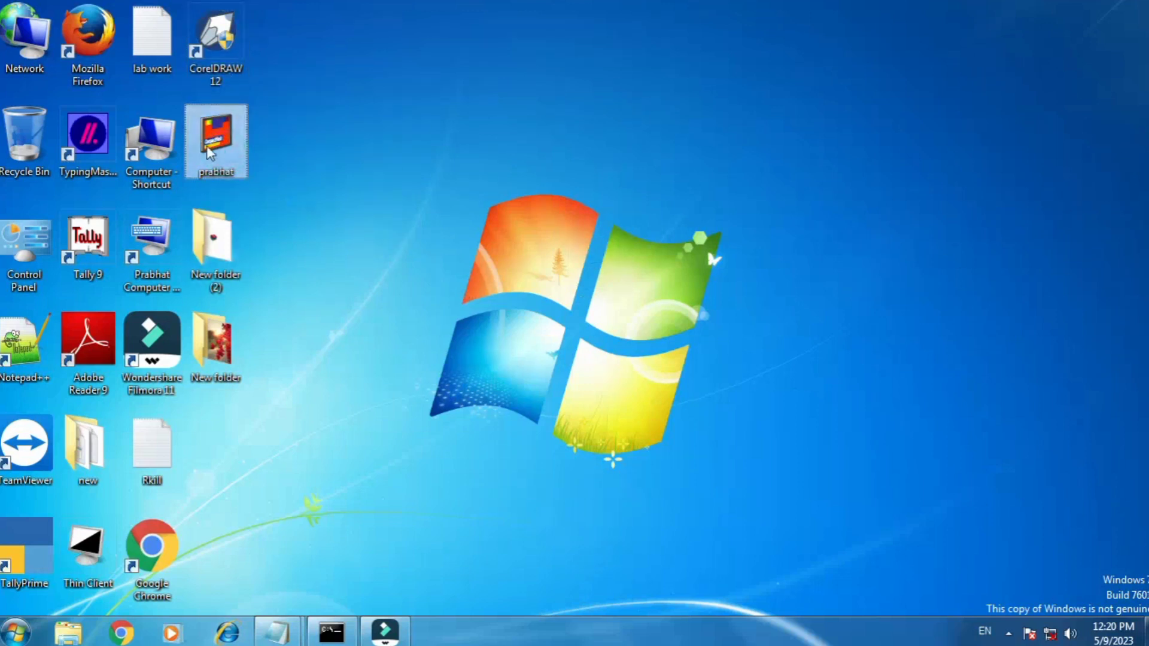
drag(207, 146, 469, 153)
Turn off Auto arrange icons for the desktop.
right_click(469, 153)
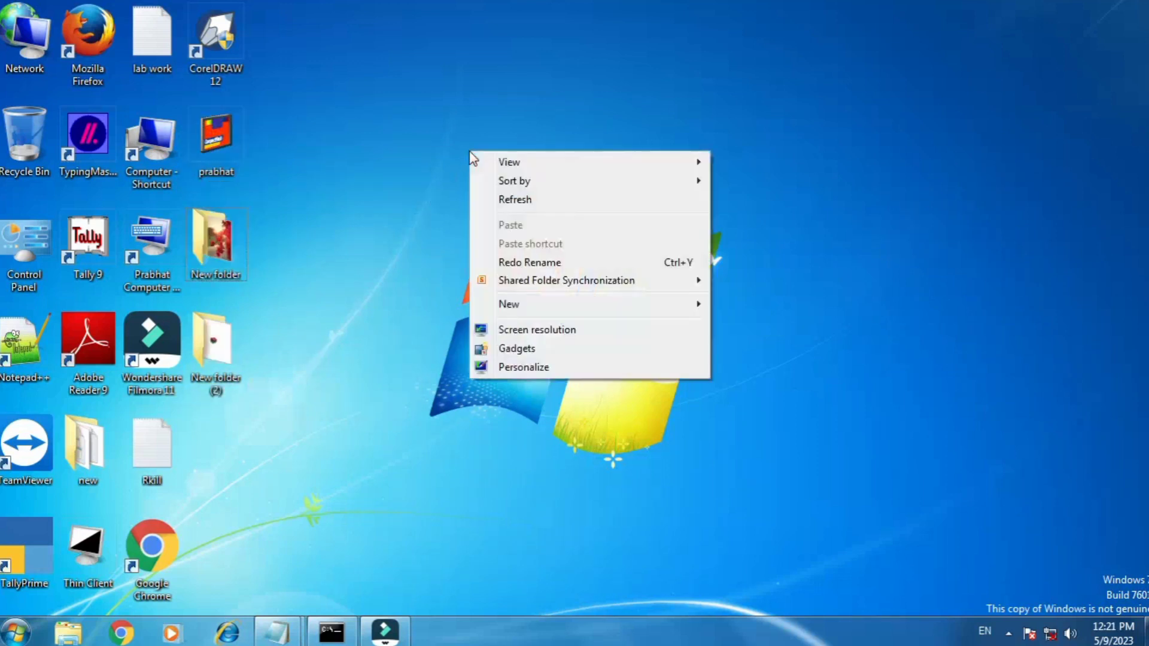
mouse_move(512, 168)
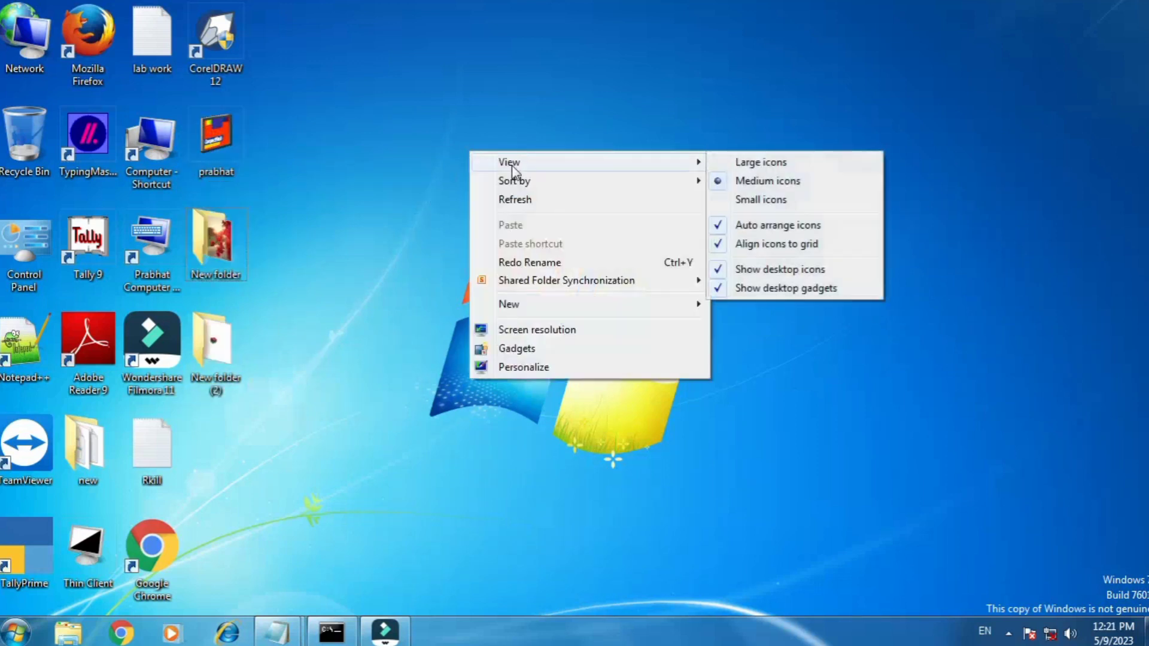
click(720, 227)
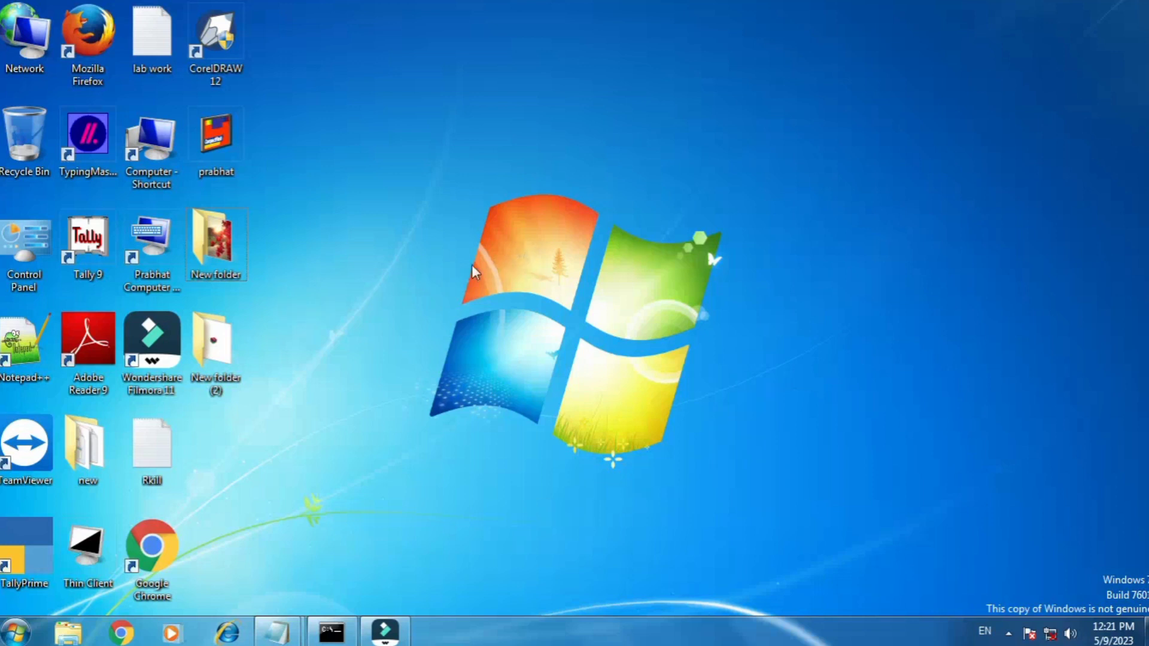
Move the New folder, prabhat and Computer - Shortcut icons away from the others into the empty desktop area.
drag(220, 256, 860, 255)
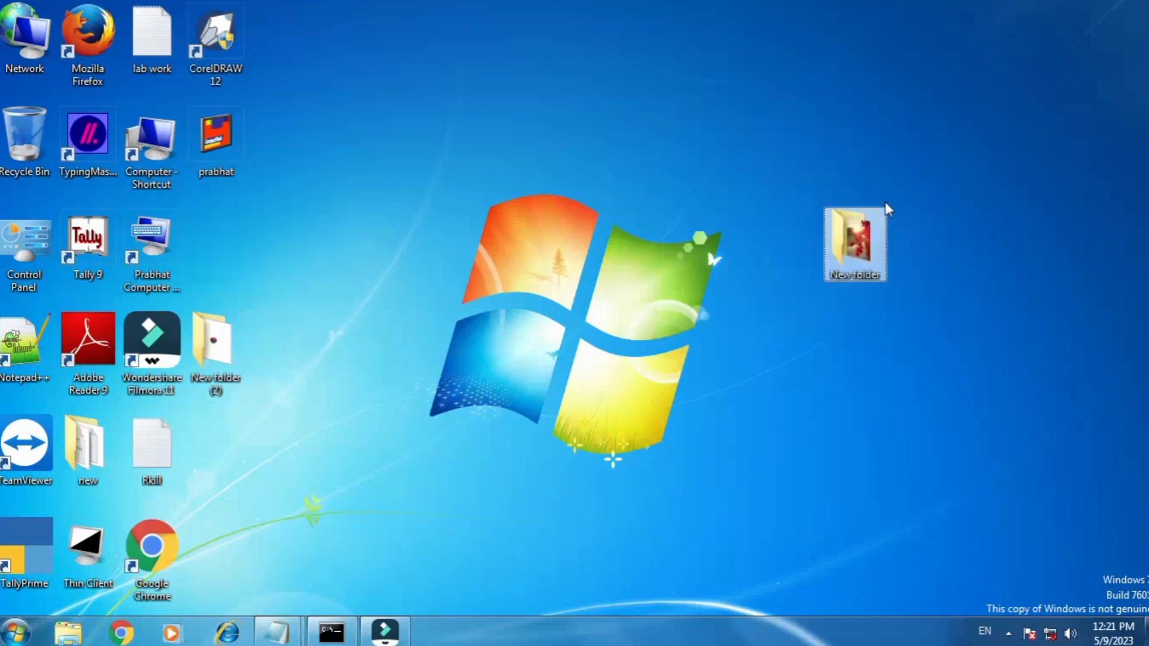
drag(216, 137, 855, 141)
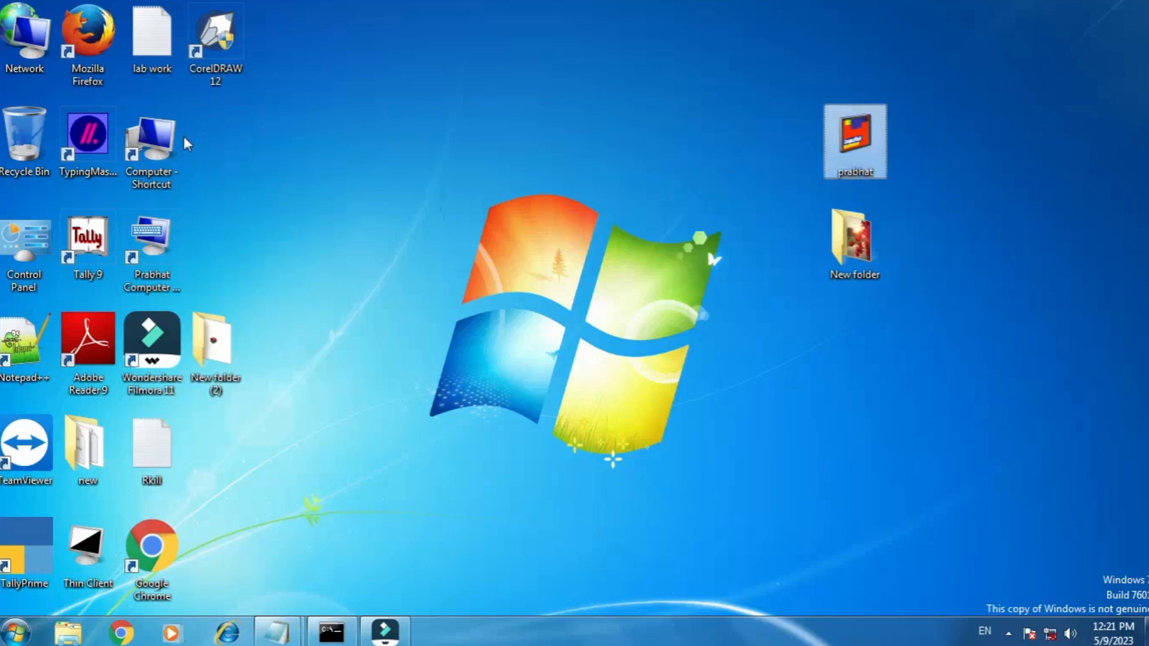
click(167, 144)
drag(167, 144, 614, 146)
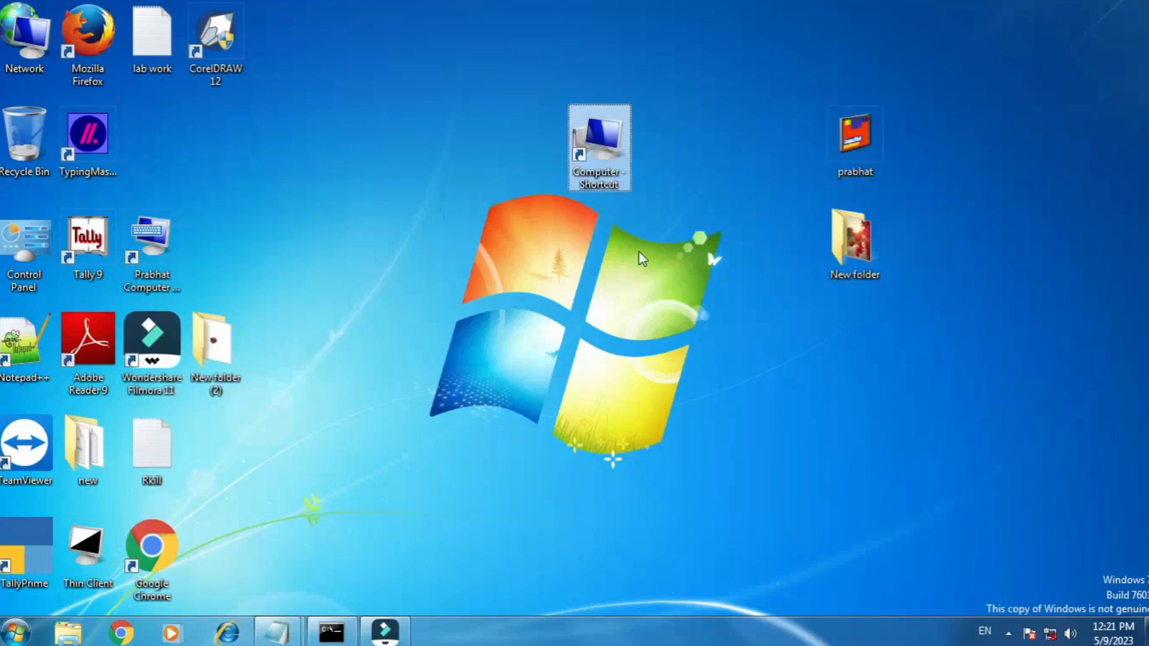
Turn Auto arrange icons back on for the desktop.
right_click(589, 363)
mouse_move(637, 375)
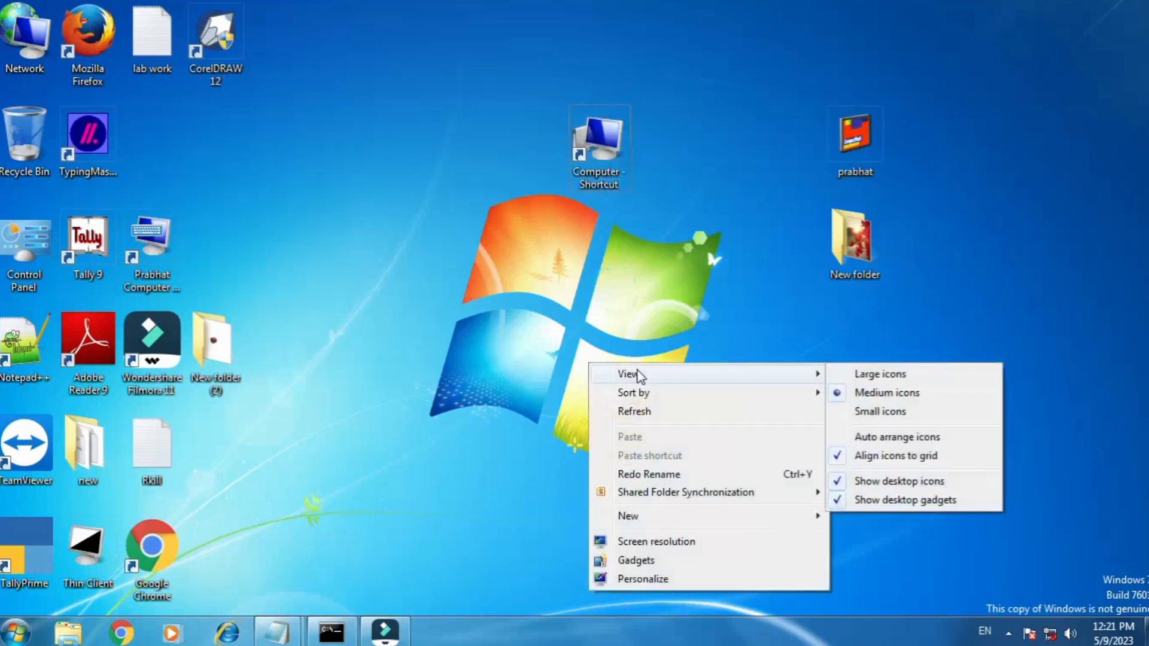
click(846, 442)
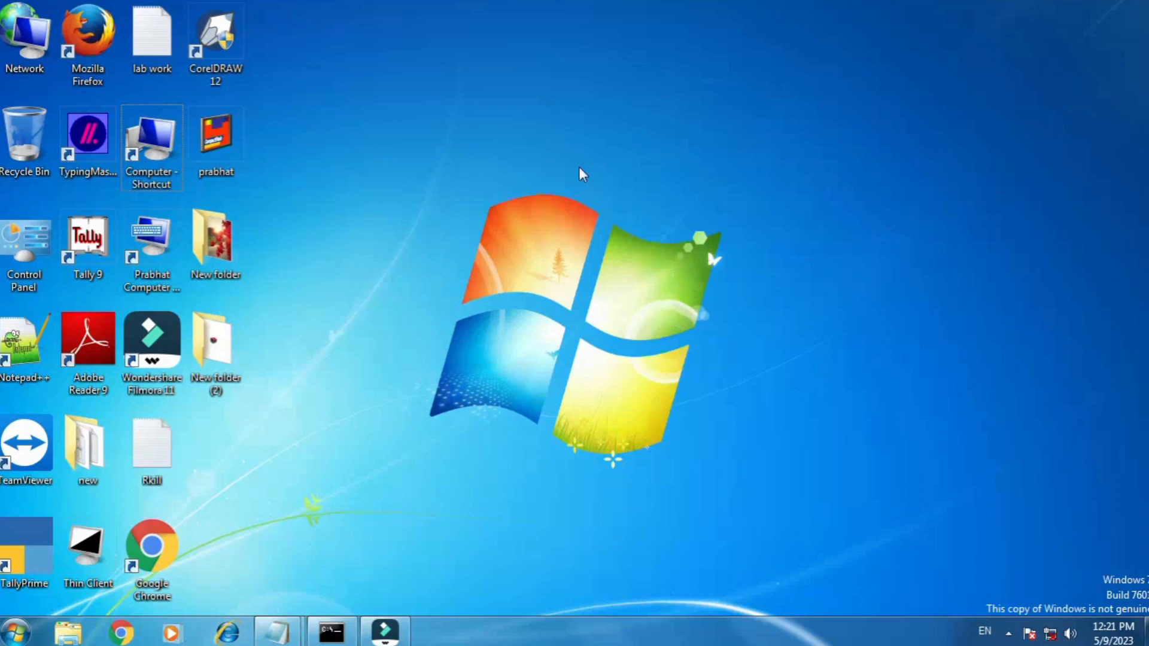
Hide all icons on the desktop by disabling Show desktop icons.
right_click(499, 84)
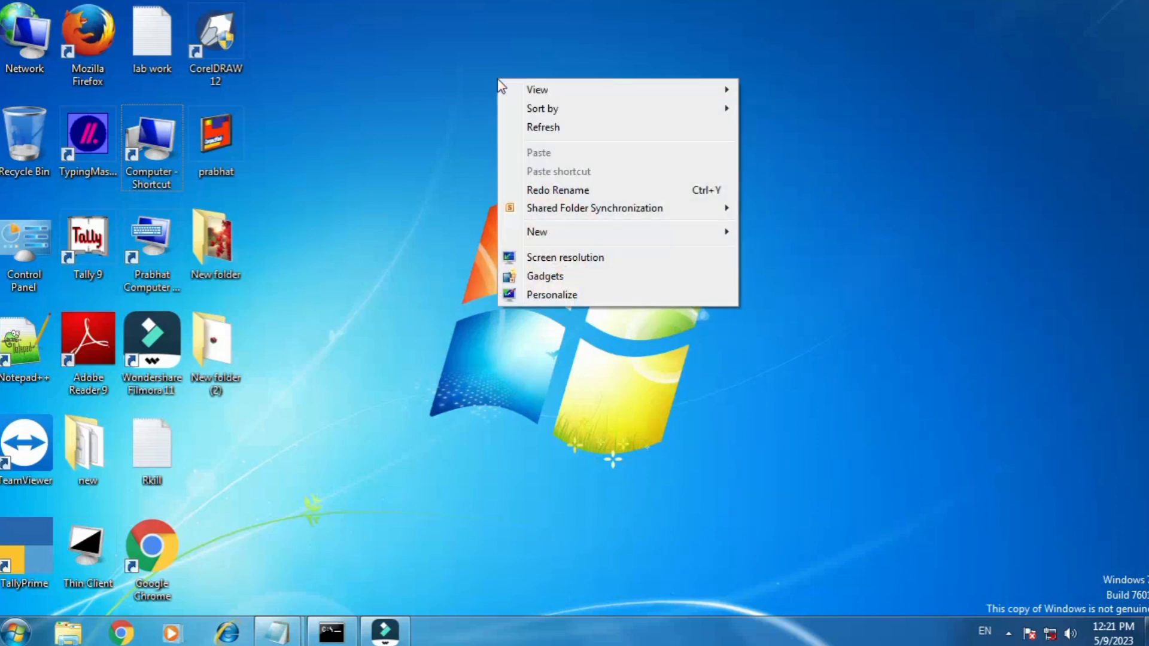
mouse_move(557, 96)
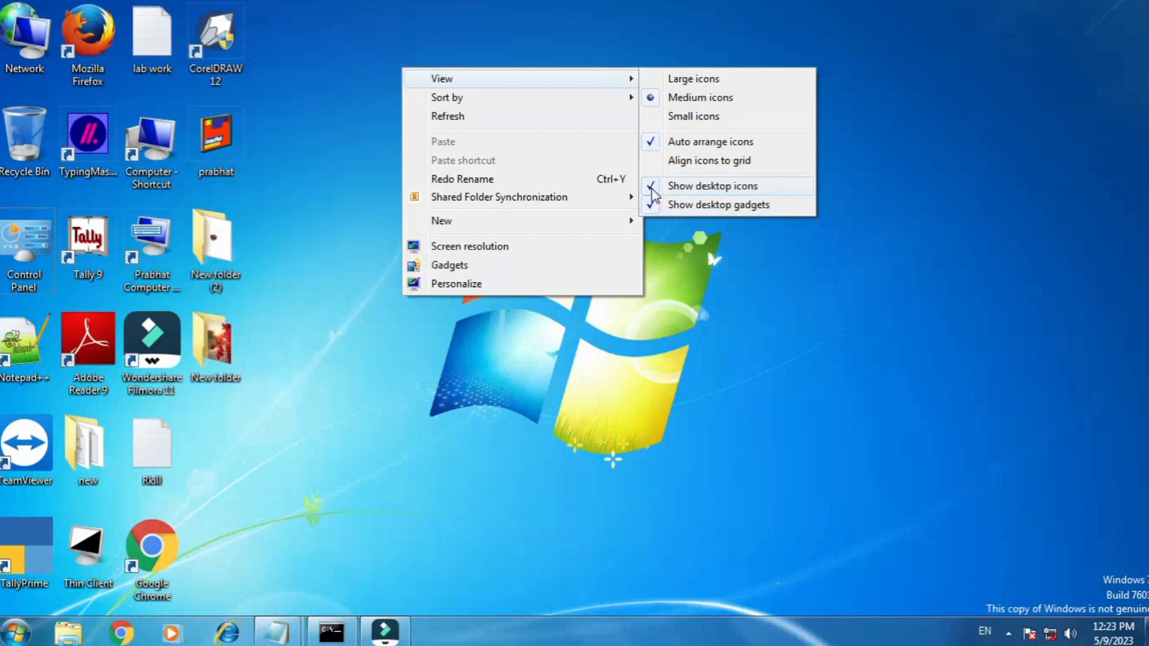
click(653, 189)
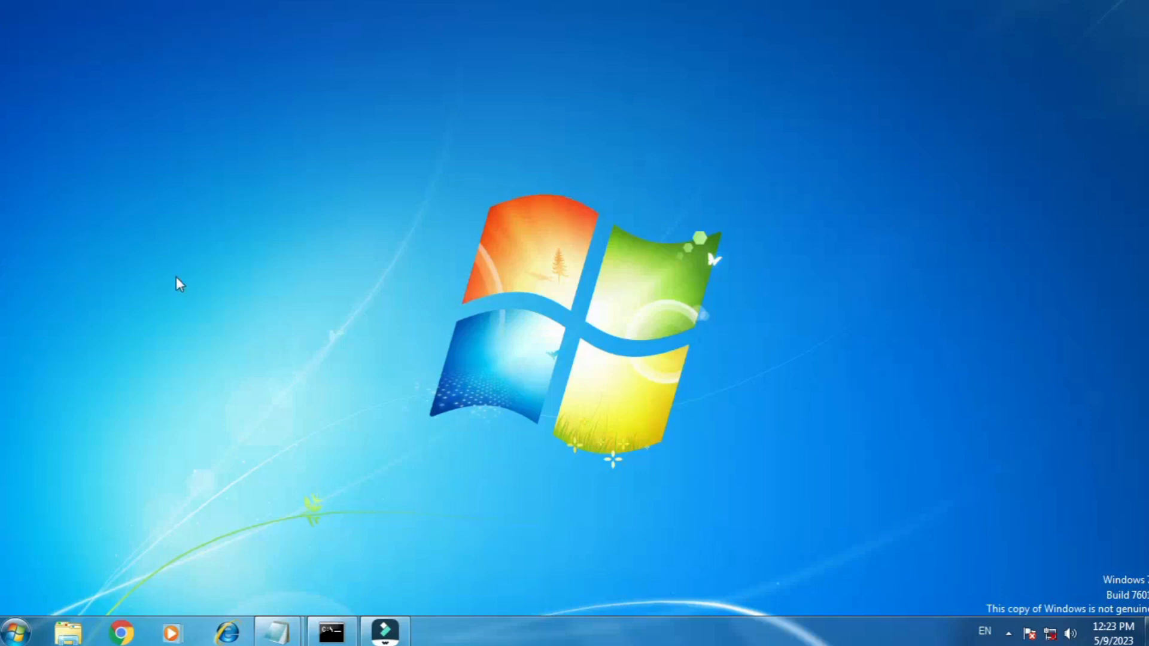
Enable Show desktop icons again to bring the icons back onto the desktop.
right_click(275, 140)
mouse_move(346, 147)
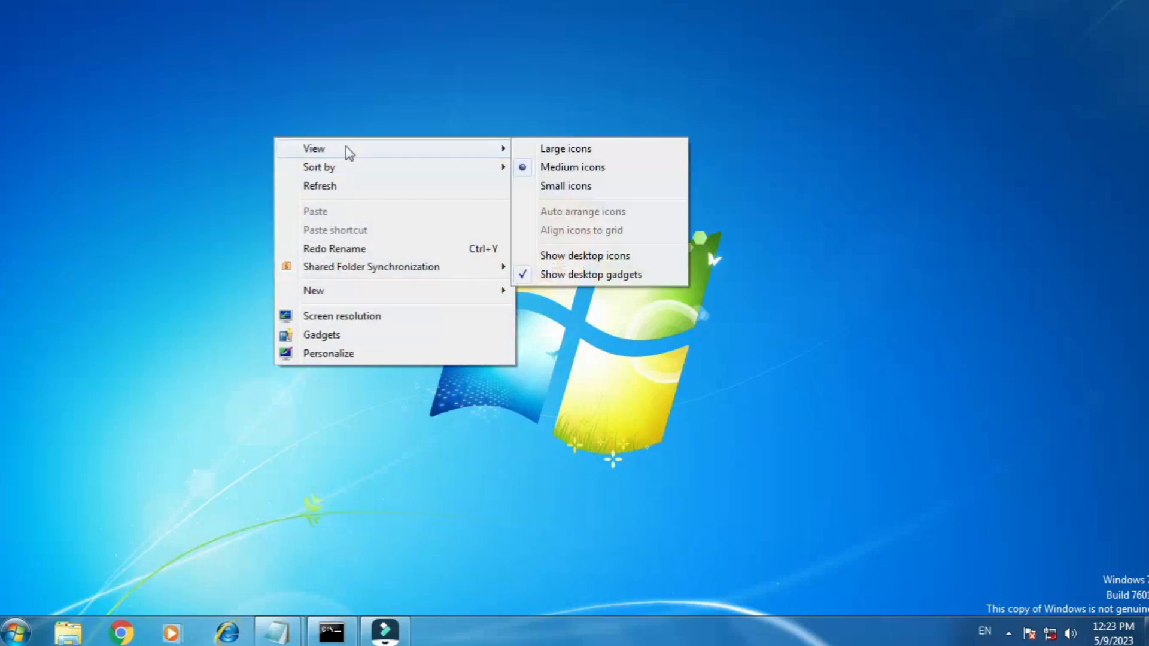
click(535, 263)
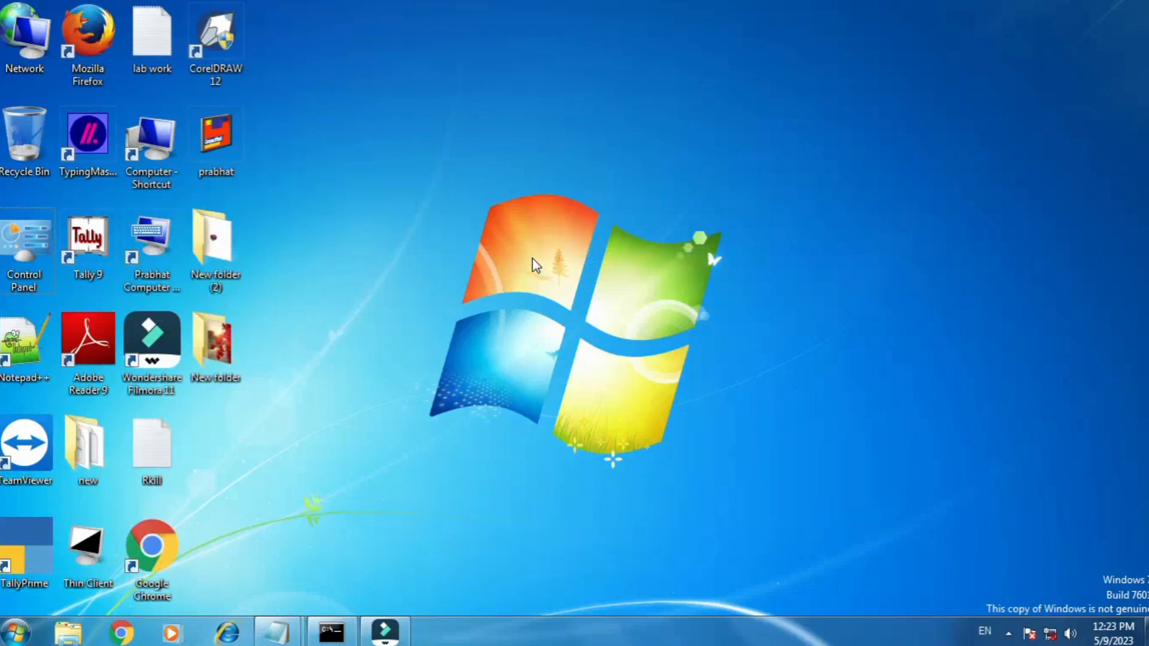
click(390, 85)
Create a new Briefcase on the desktop, keep its default name and deselect it.
right_click(450, 45)
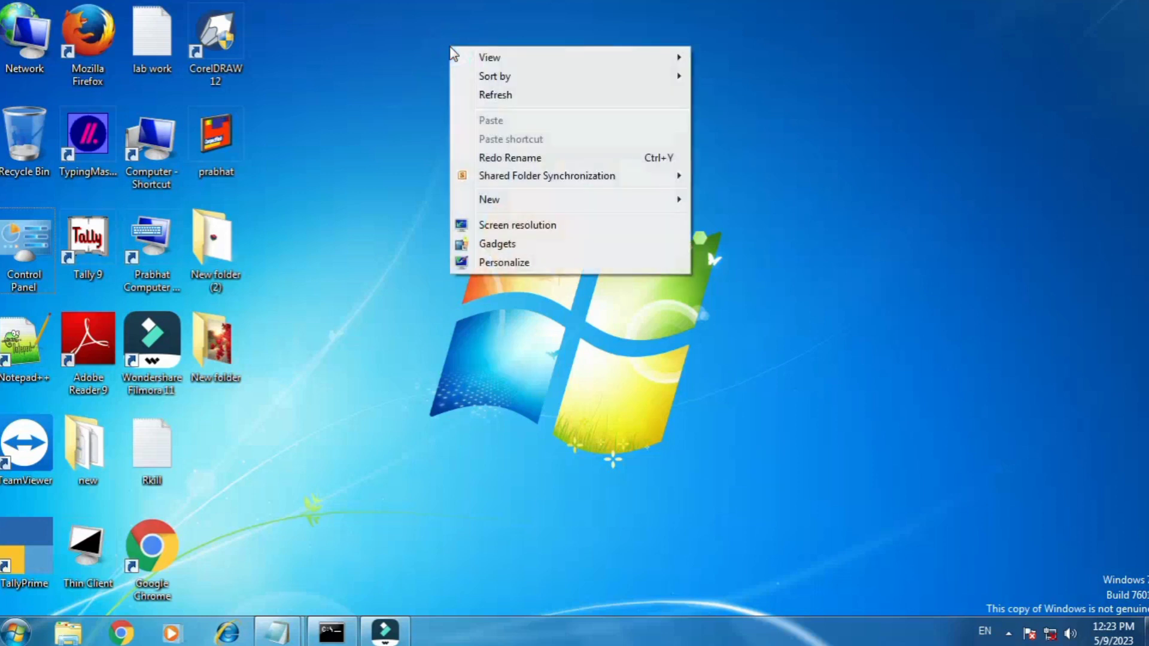
mouse_move(503, 67)
mouse_move(512, 203)
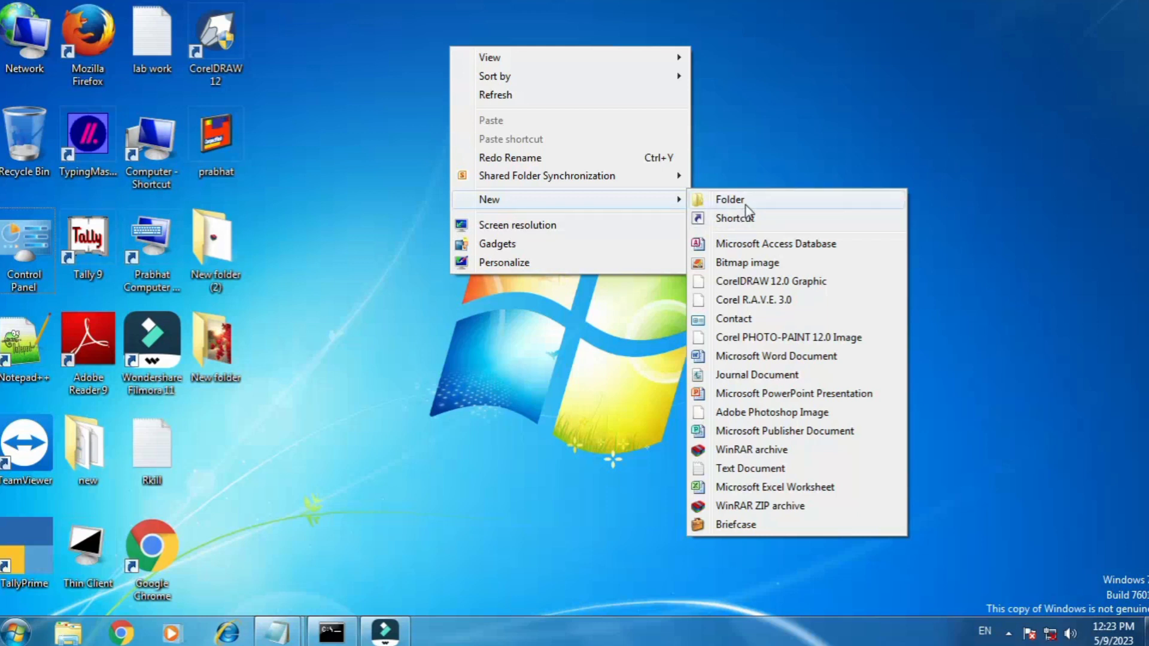
click(733, 528)
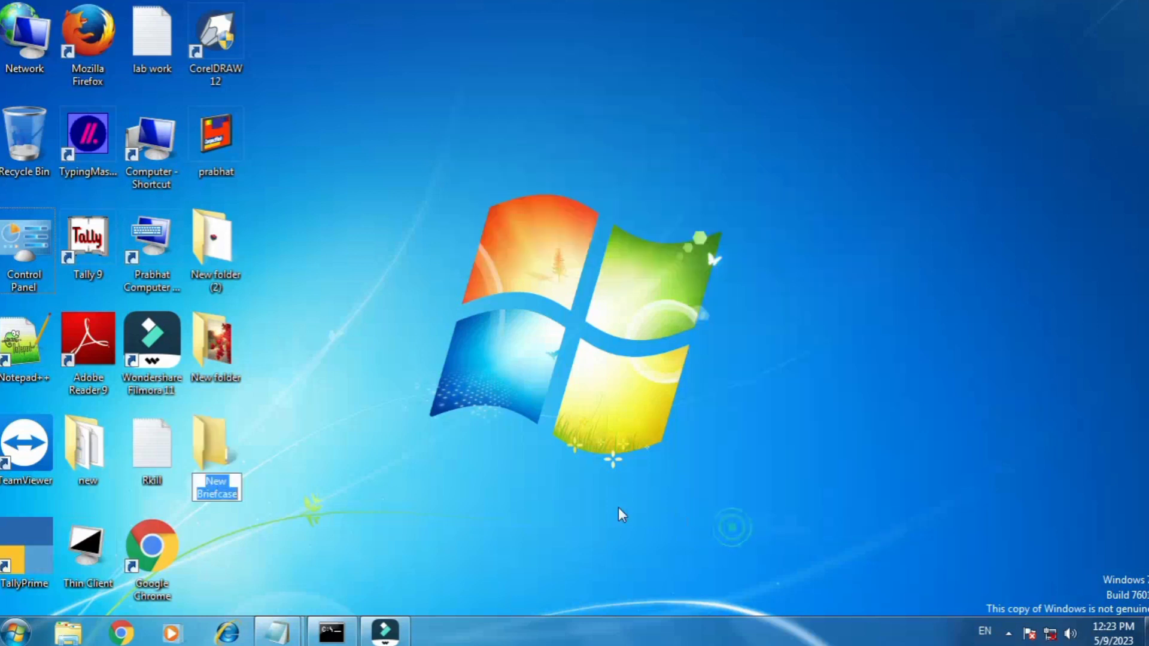
click(226, 476)
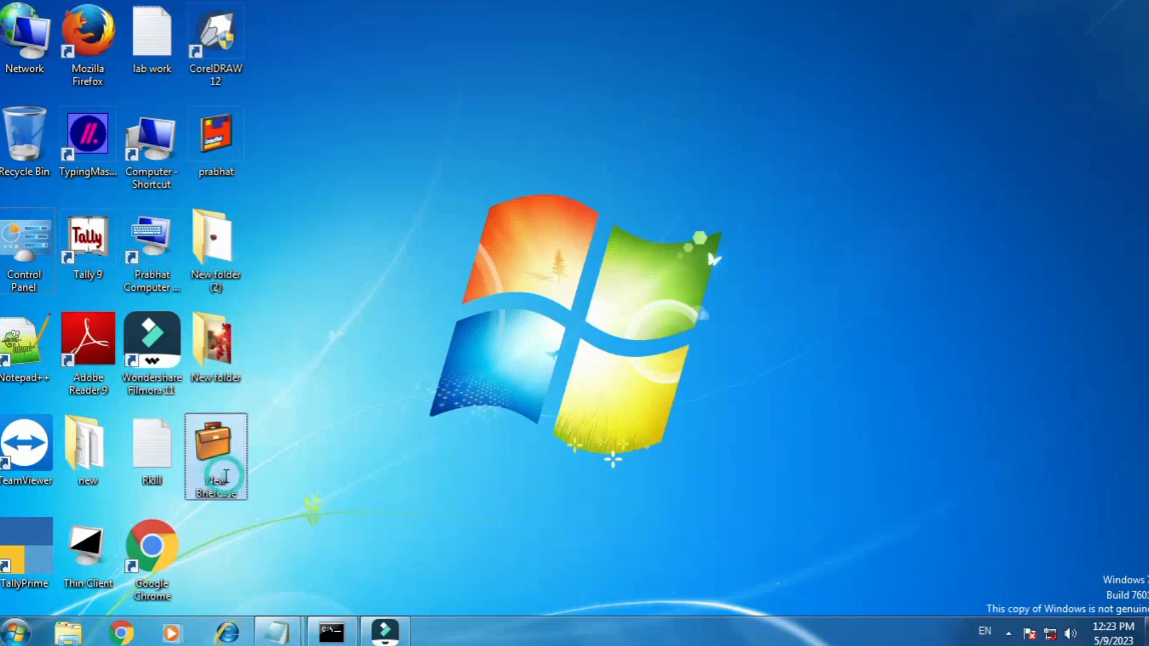
click(316, 460)
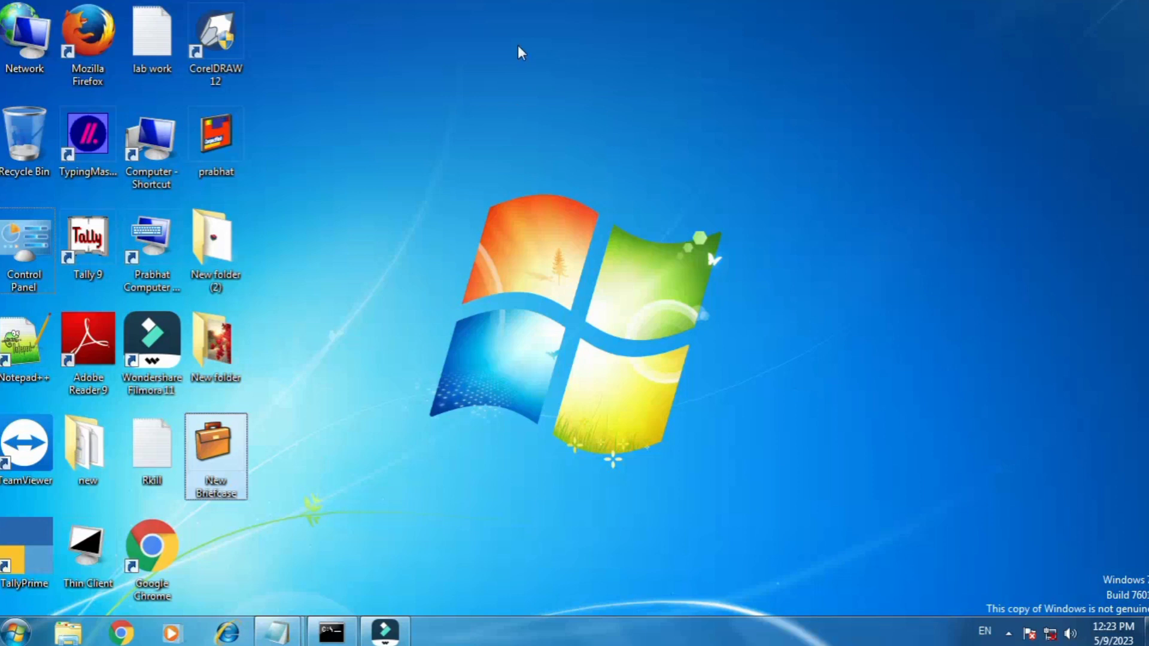
click(503, 35)
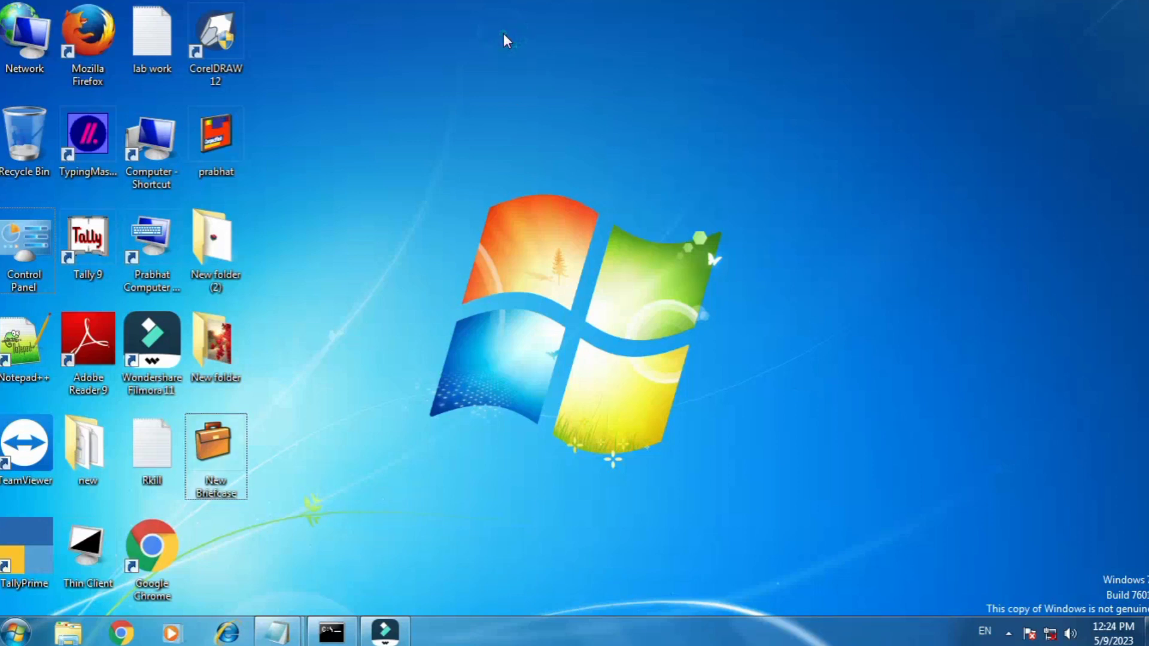
Create a desktop shortcut with the location "shutdown.exe -s -t 00" and keep the suggested name shutdown.
right_click(492, 87)
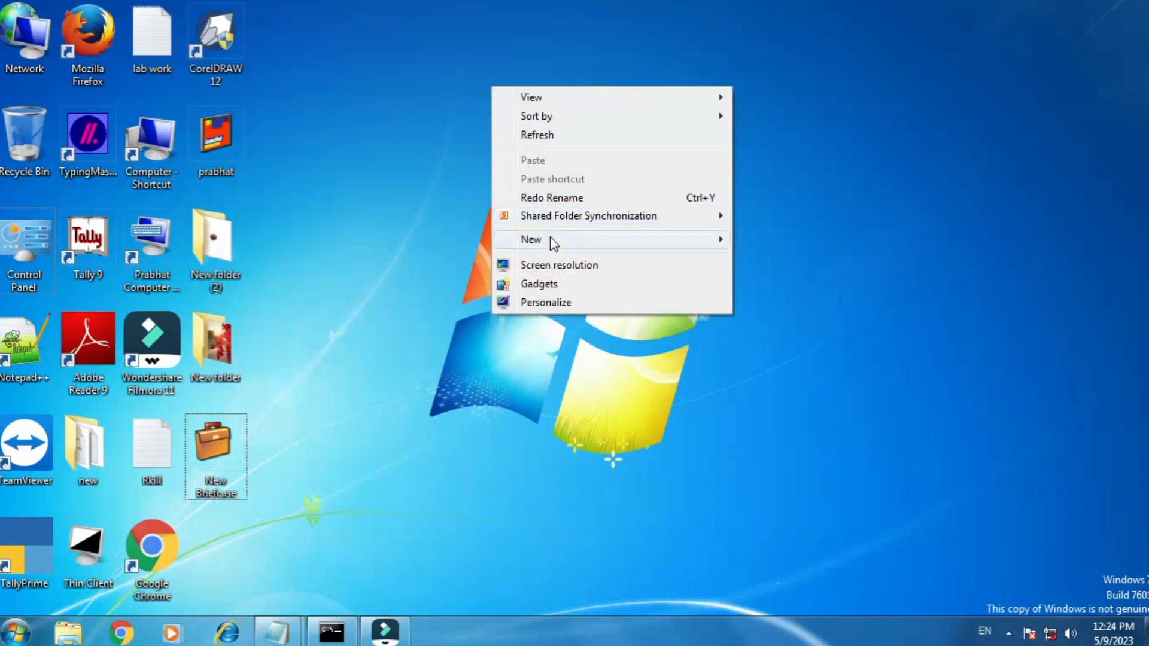
mouse_move(554, 243)
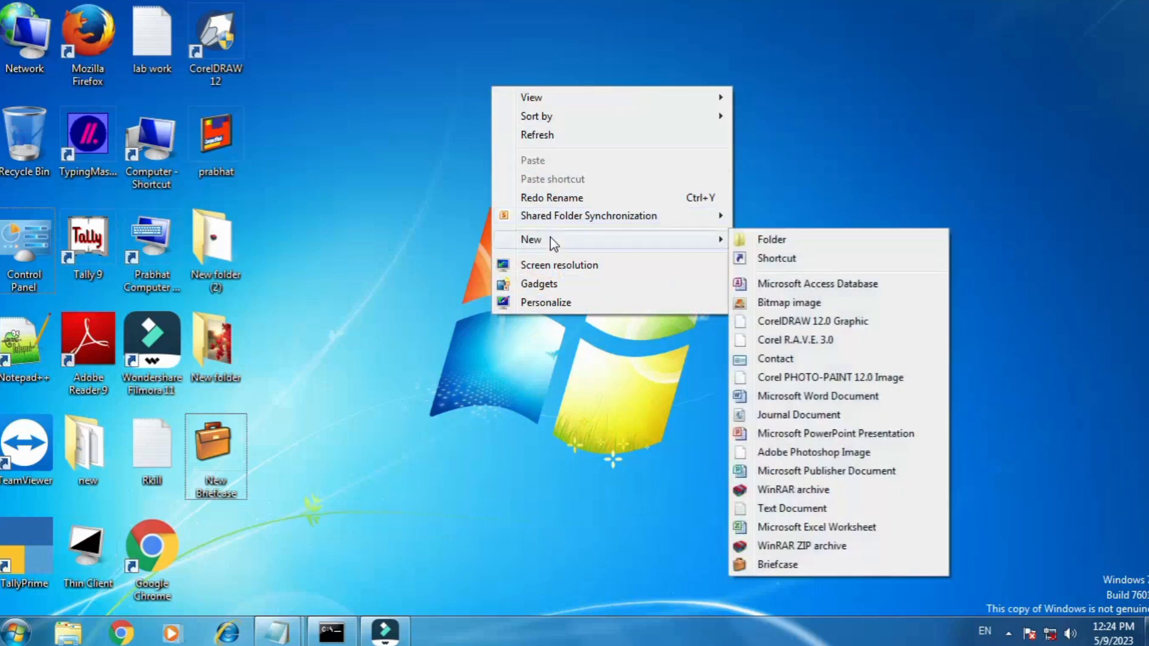
click(786, 259)
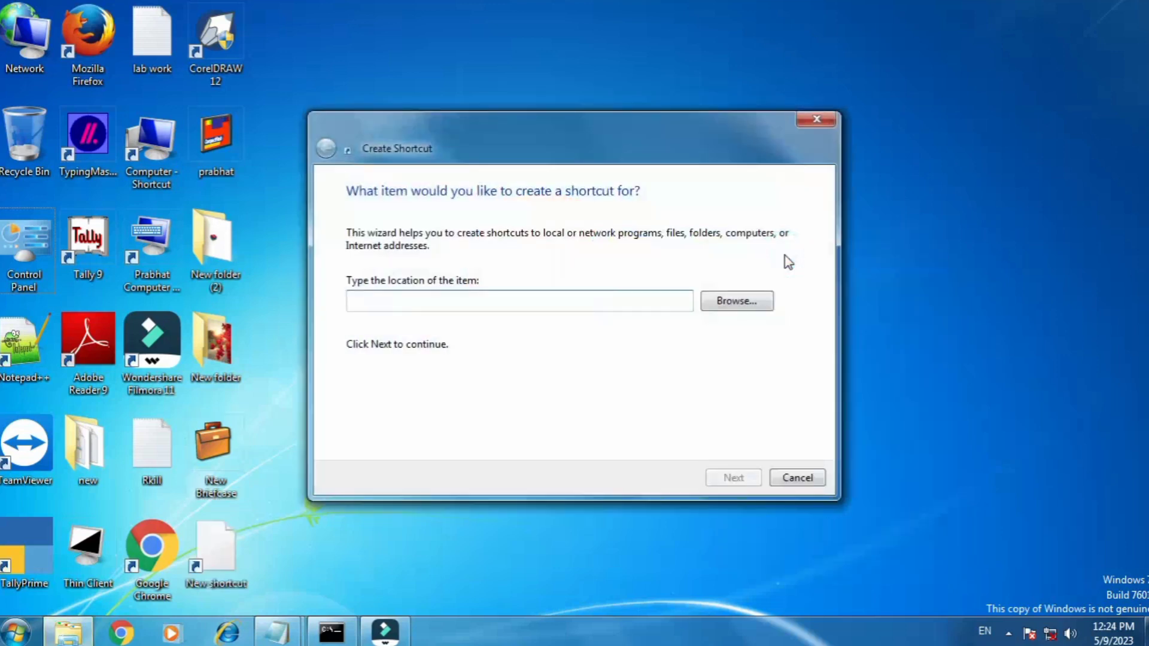
drag(474, 114, 527, 47)
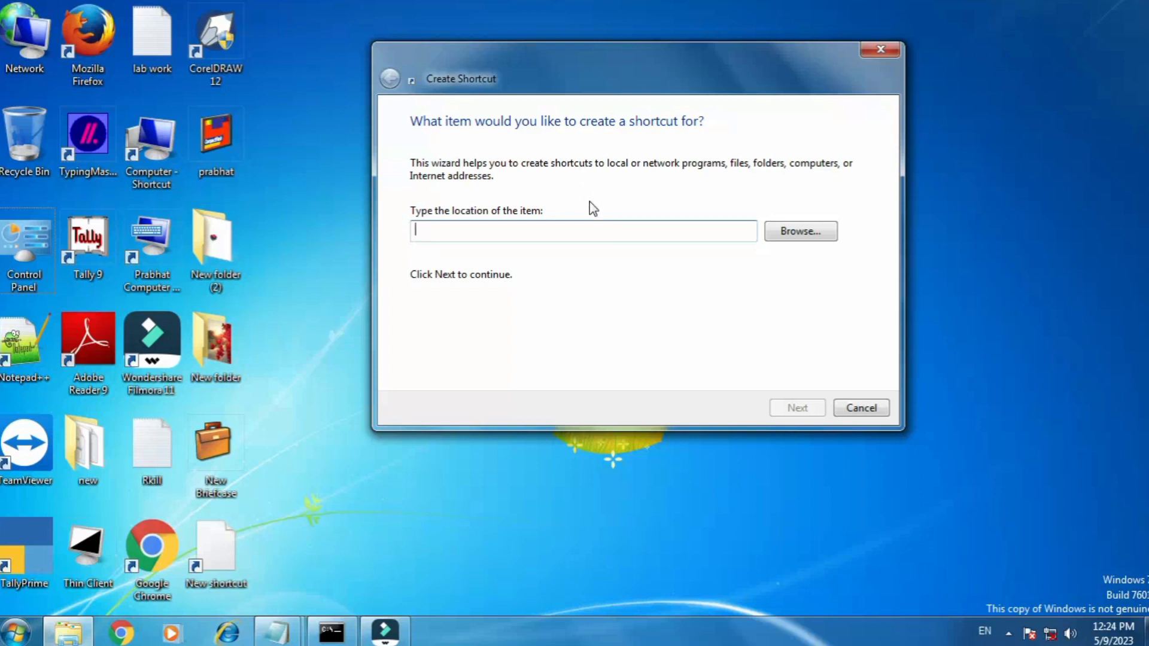
text(shutdown)
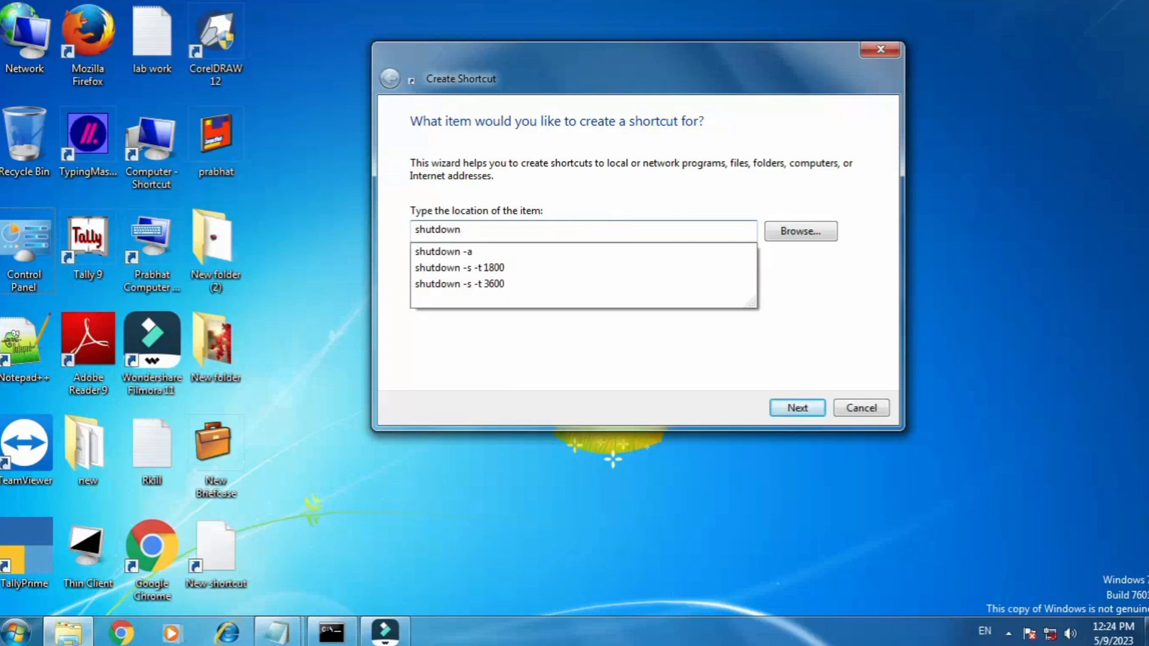
text(.exe)
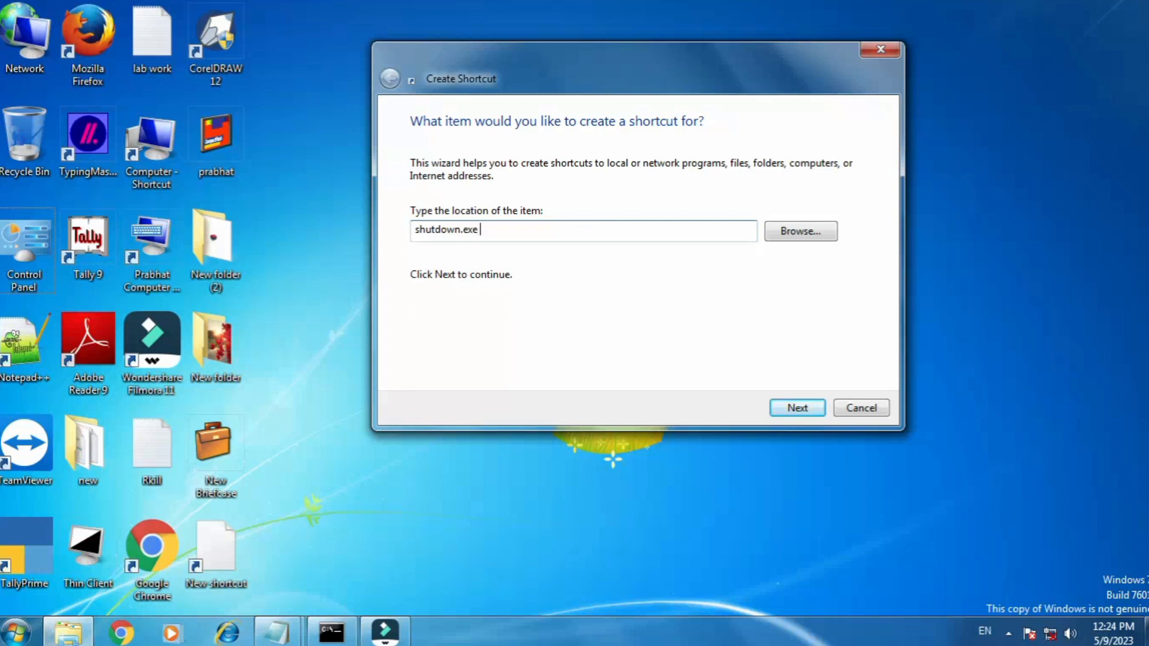
text( -s -t)
text(00)
click(802, 409)
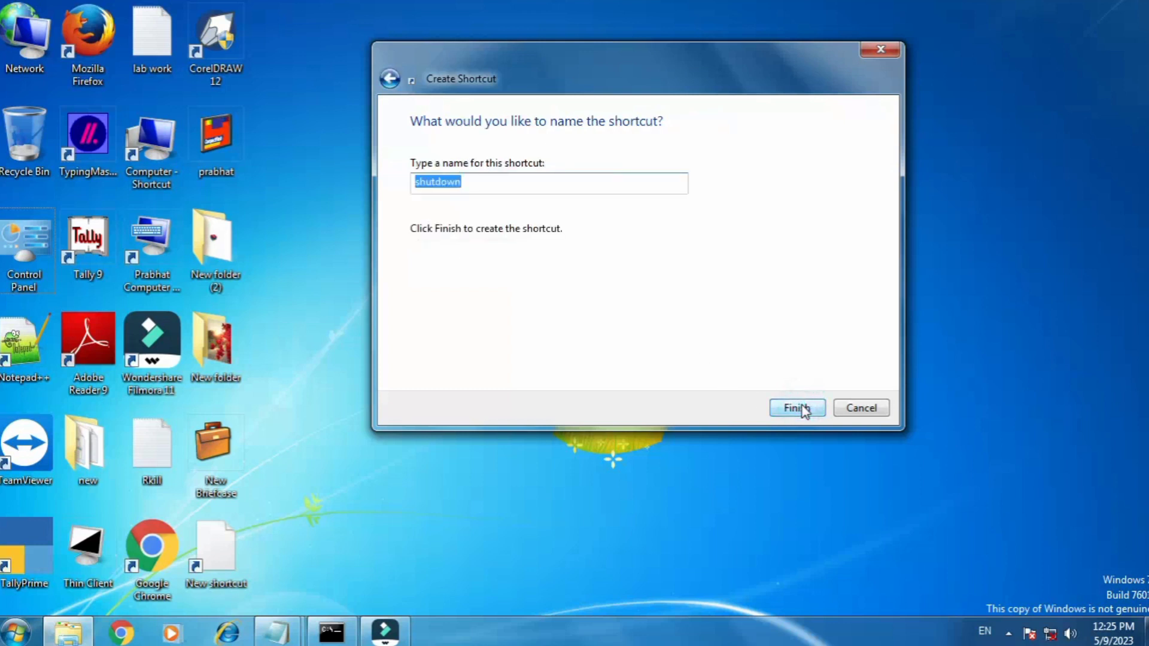
click(805, 411)
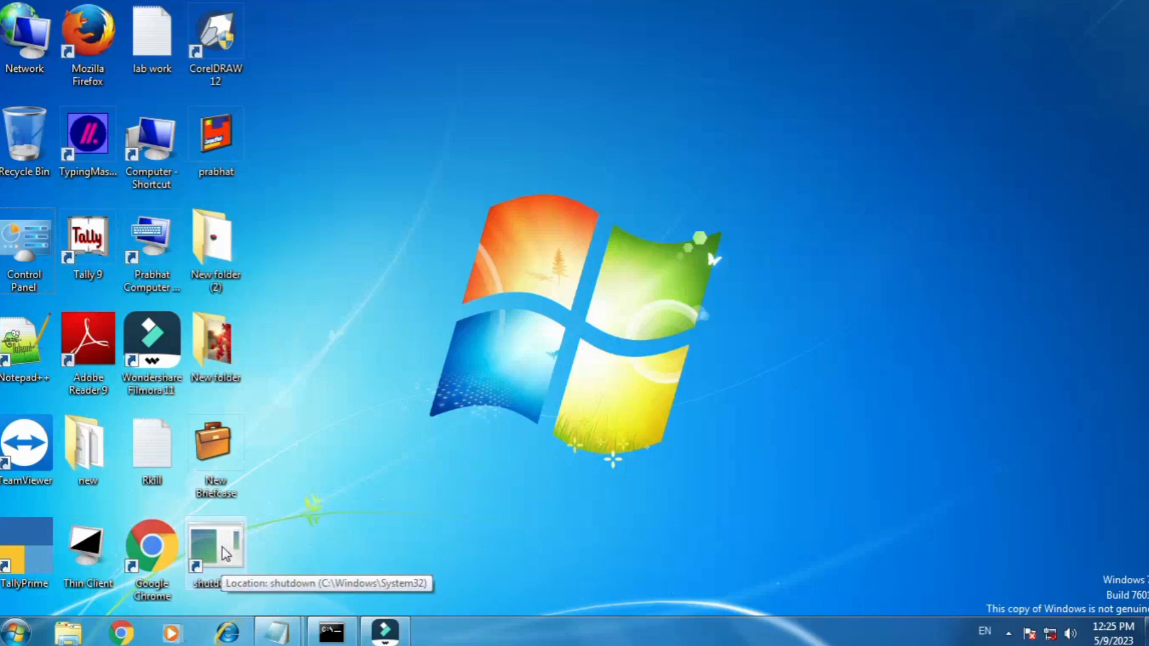
Change the shutdown shortcut's icon to the red power symbol in its properties and apply the change.
right_click(225, 552)
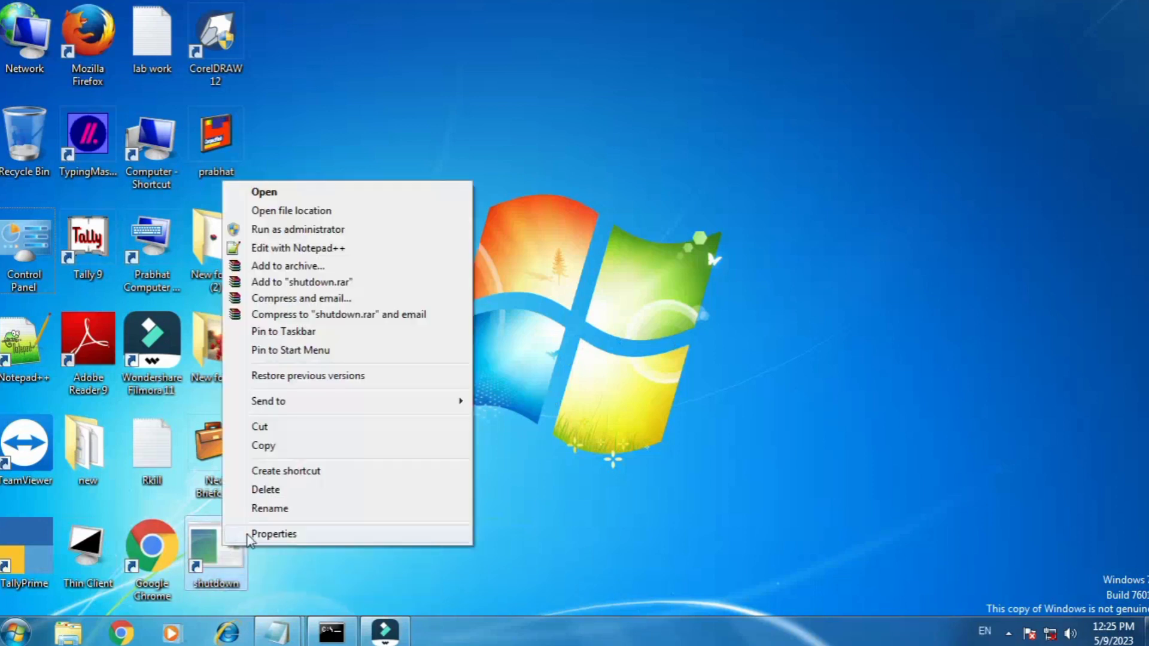
click(264, 534)
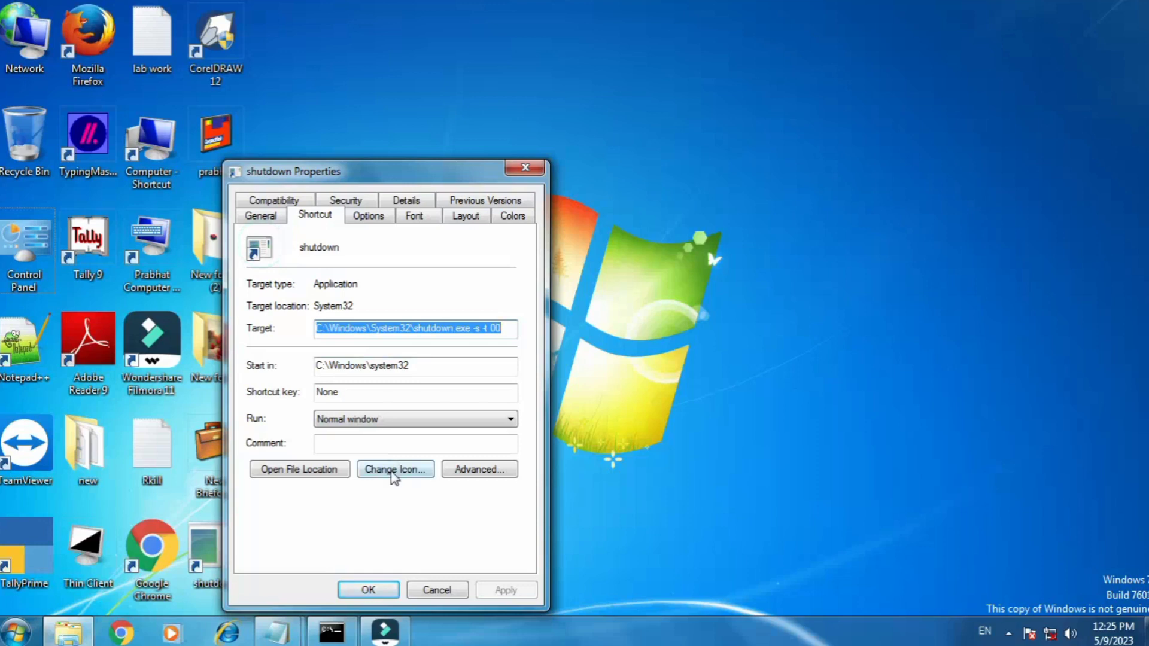
click(393, 471)
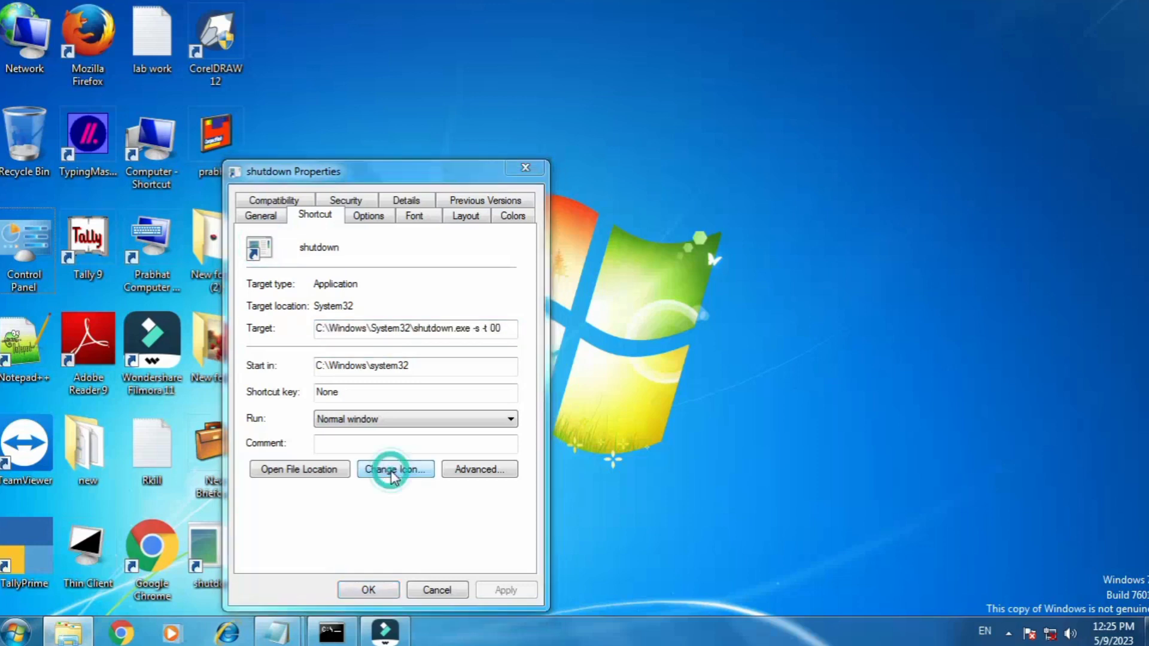
click(699, 322)
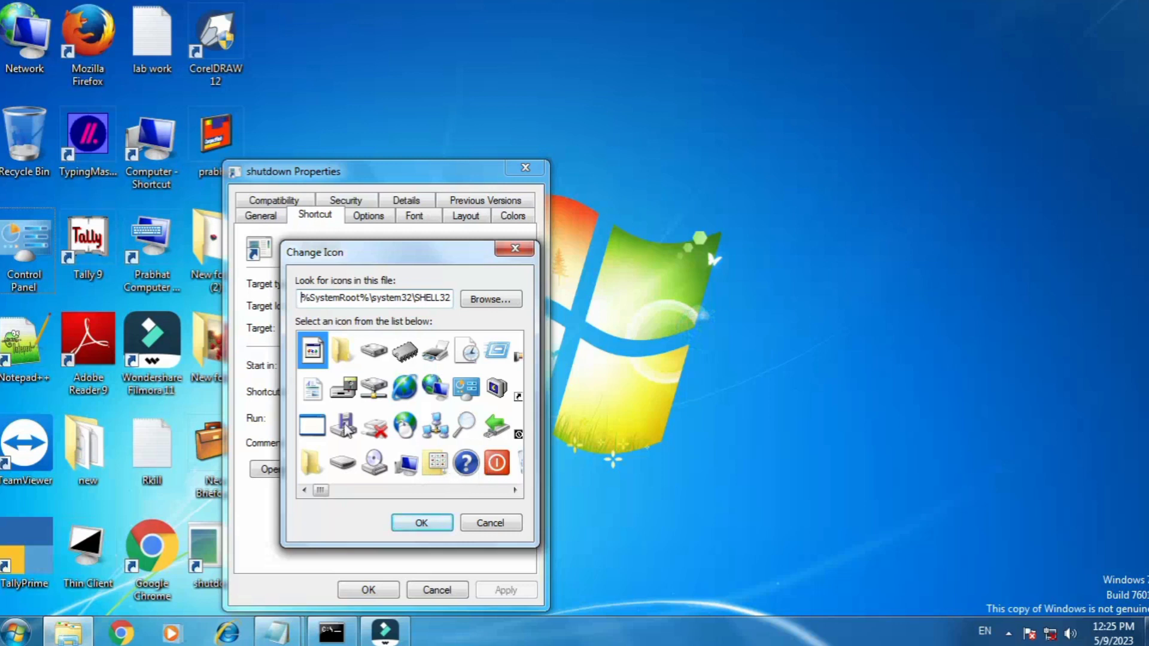
click(496, 464)
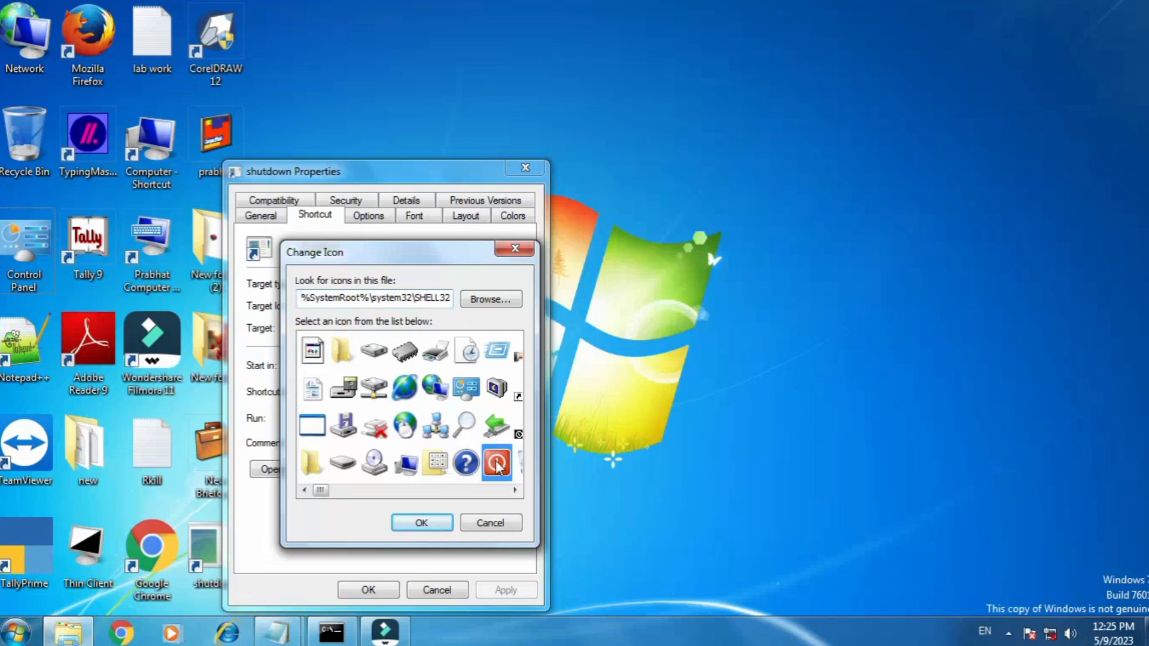
click(425, 524)
click(499, 587)
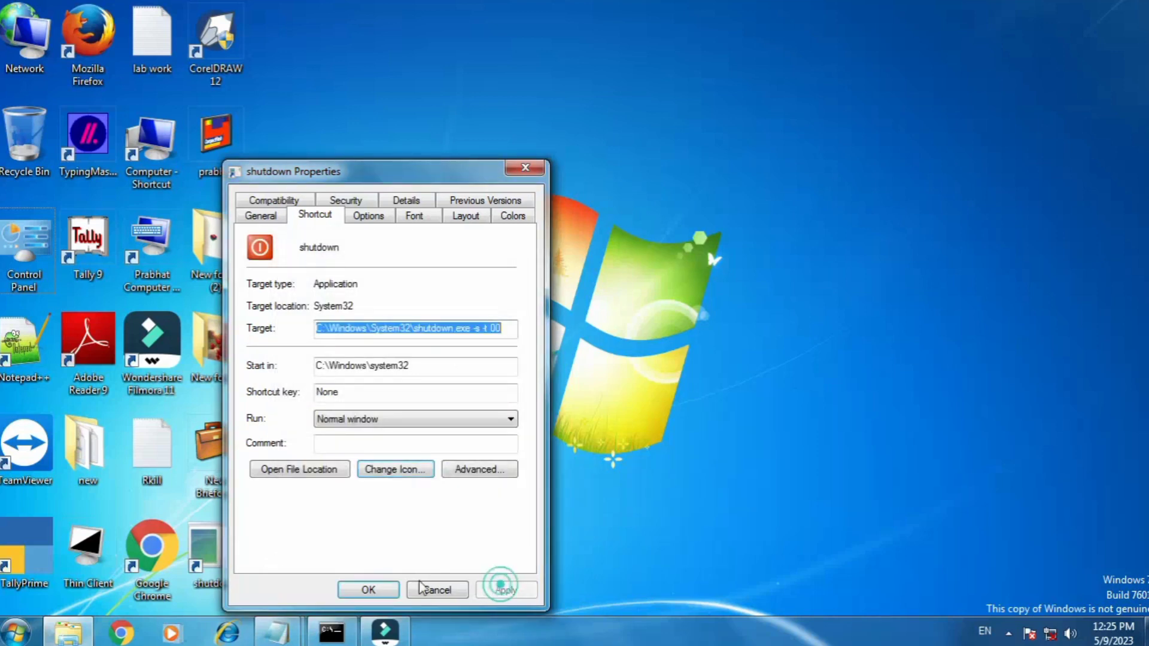
click(372, 588)
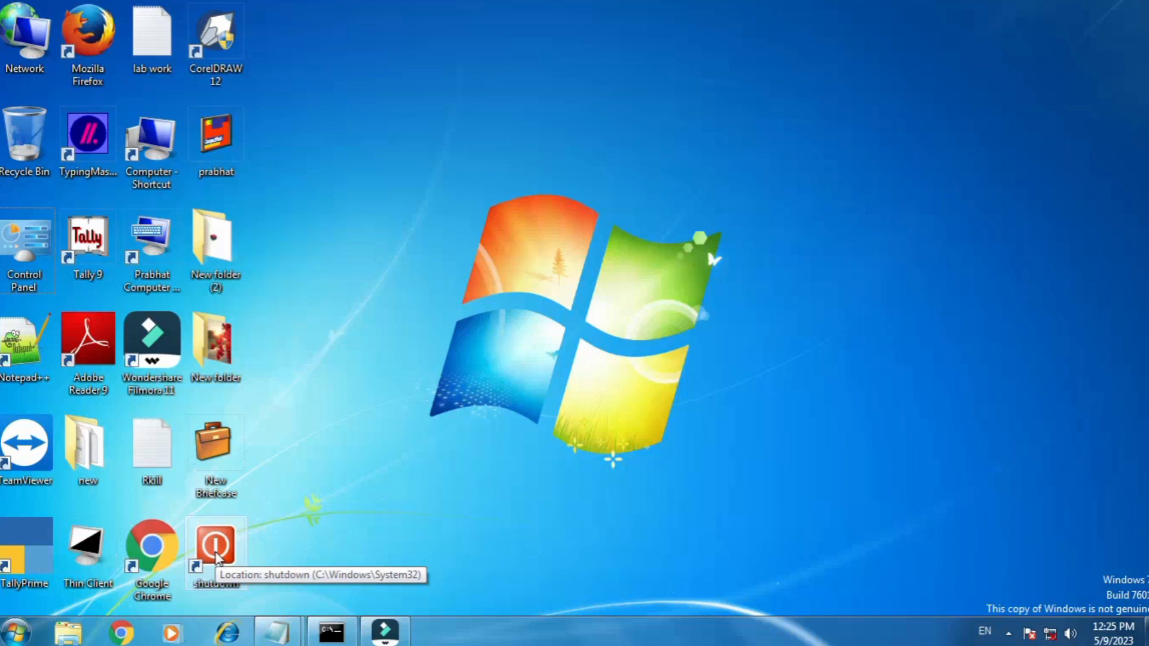
Create a new Text Document on the desktop and keep its default name.
right_click(455, 75)
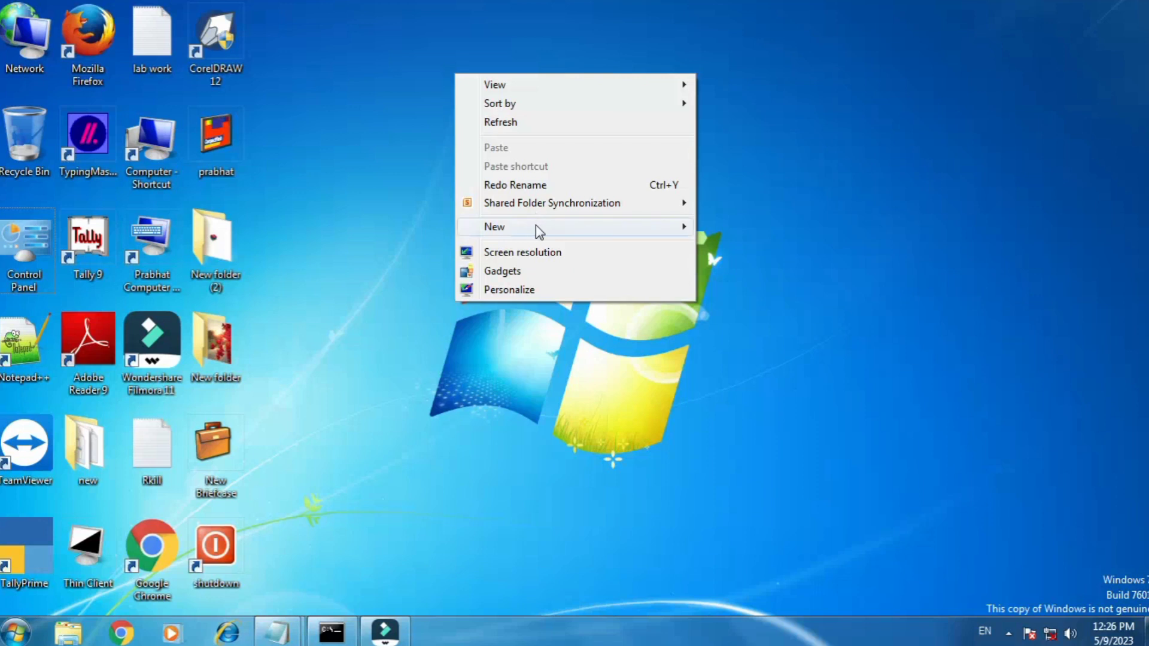
mouse_move(537, 227)
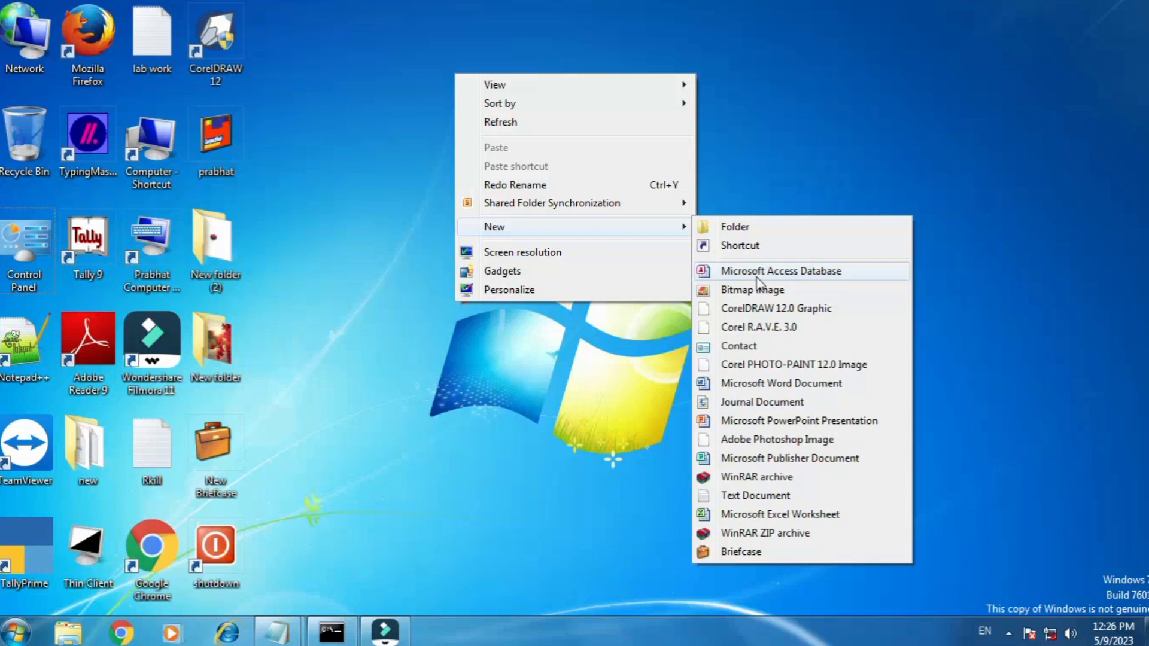
click(742, 496)
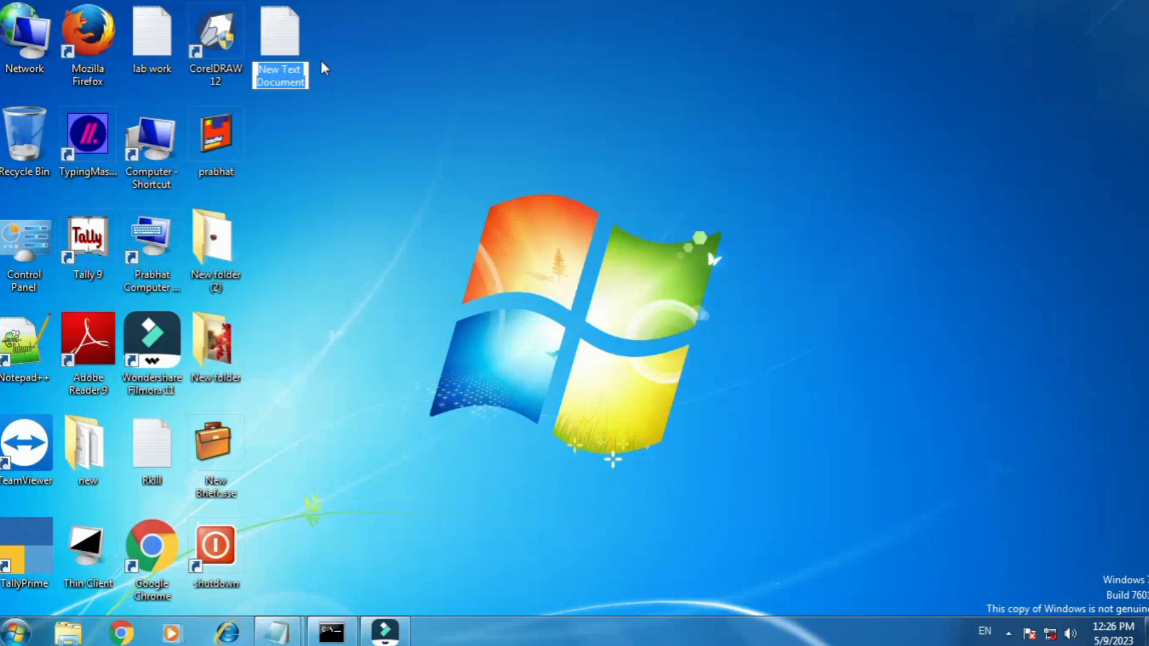
key(Return)
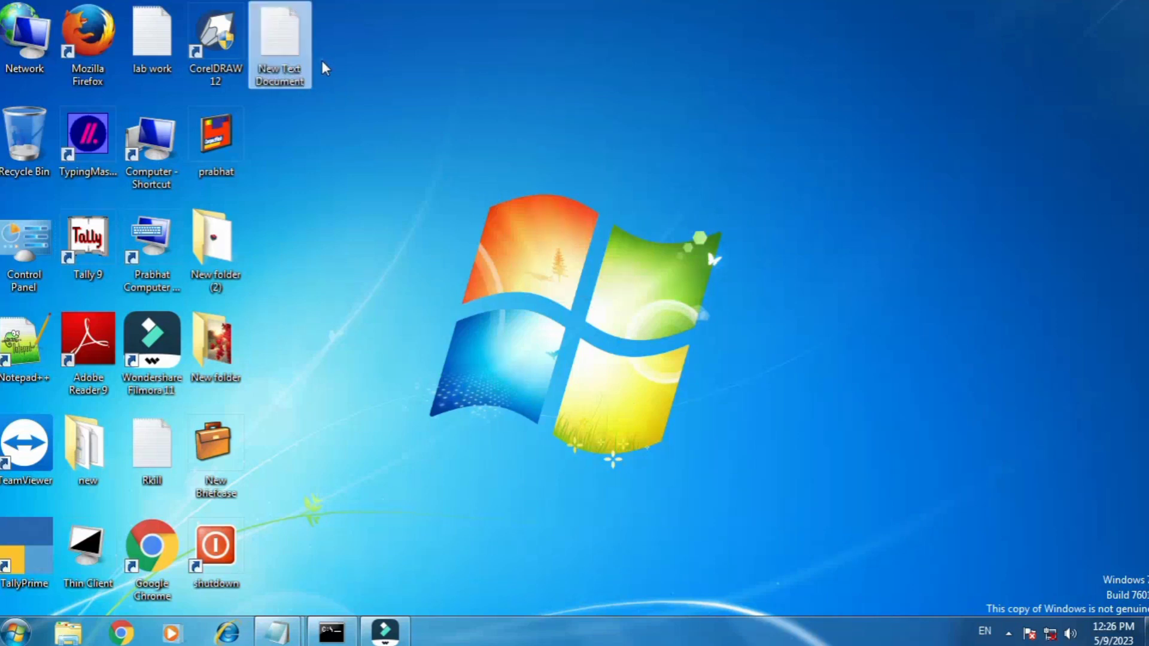
Open the new text document, write "course with" followed by the instructor's first name, and close it.
double_click(291, 41)
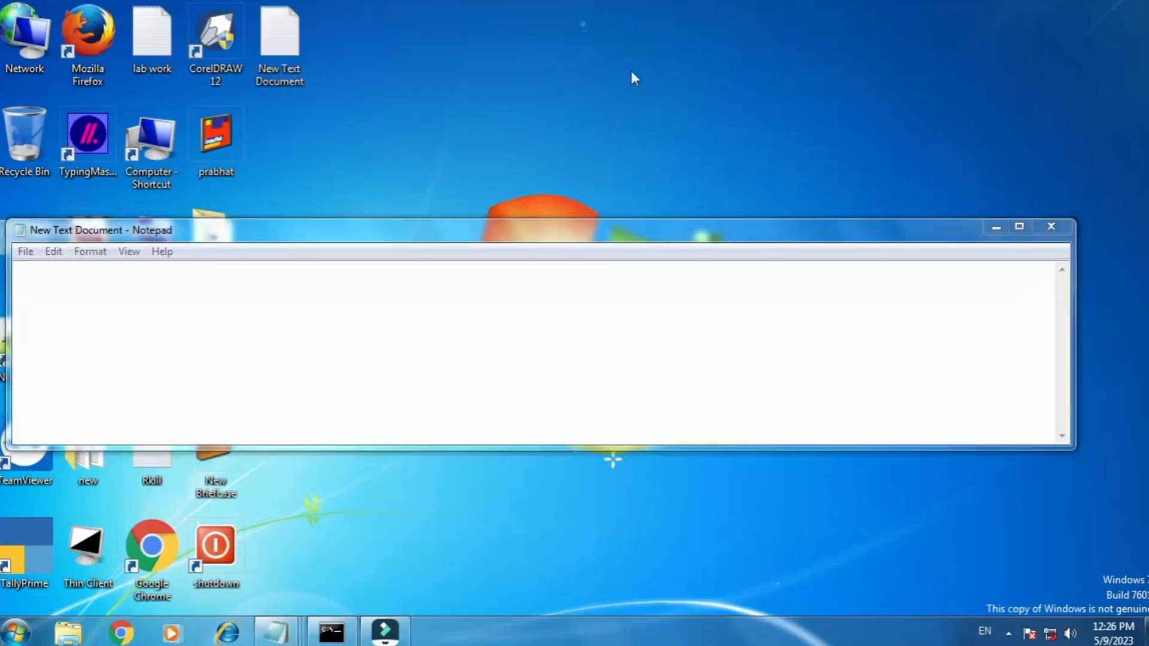
text(cou)
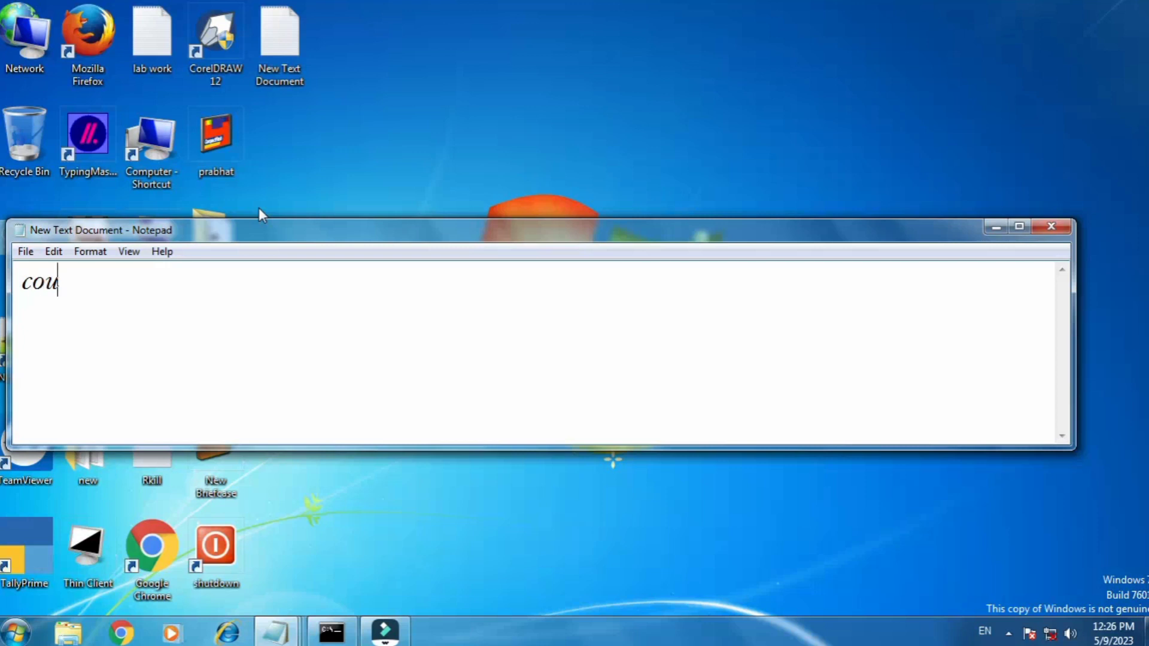
text(rse with prab)
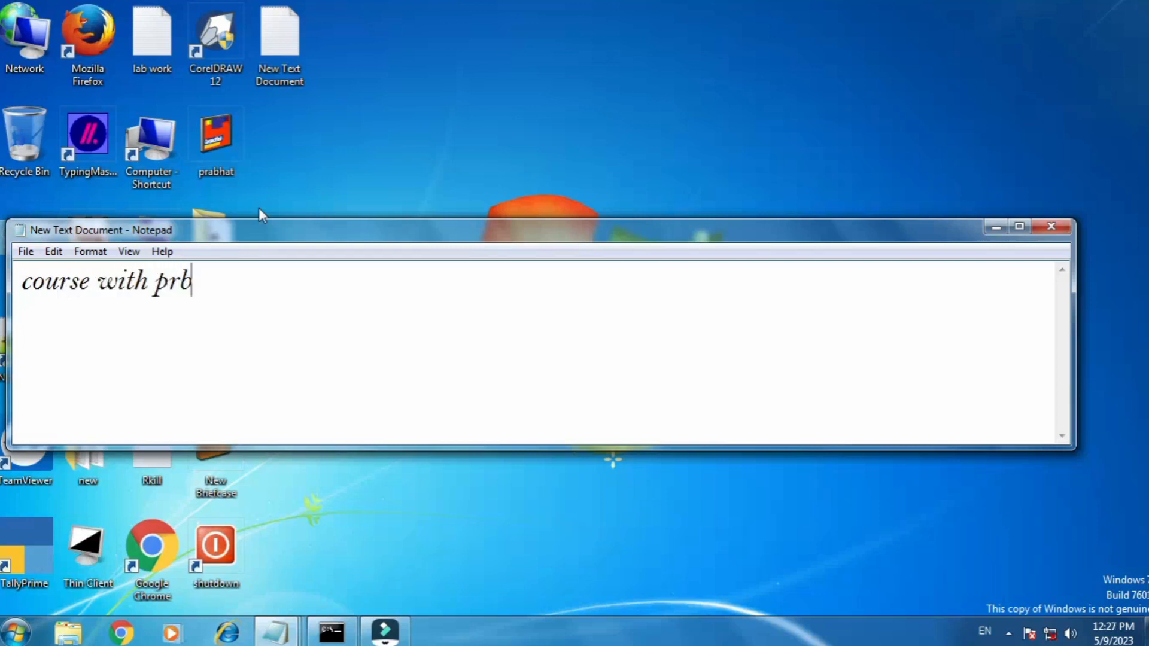
key(BackSpace)
text(abht)
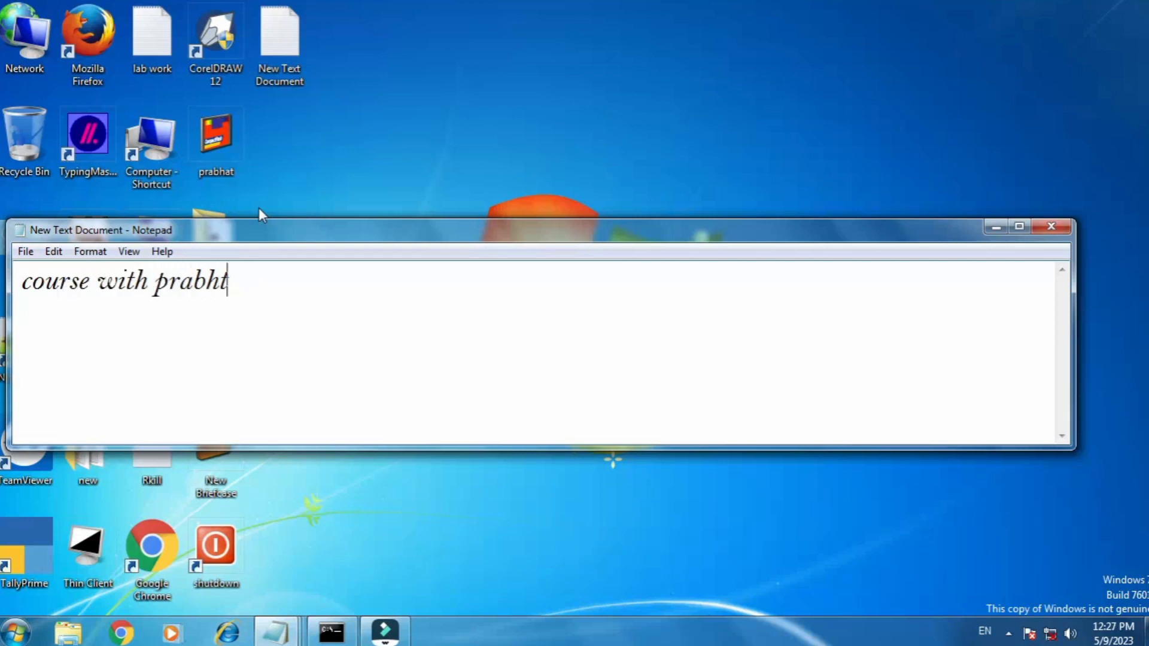
key(BackSpace)
text(at)
click(1059, 227)
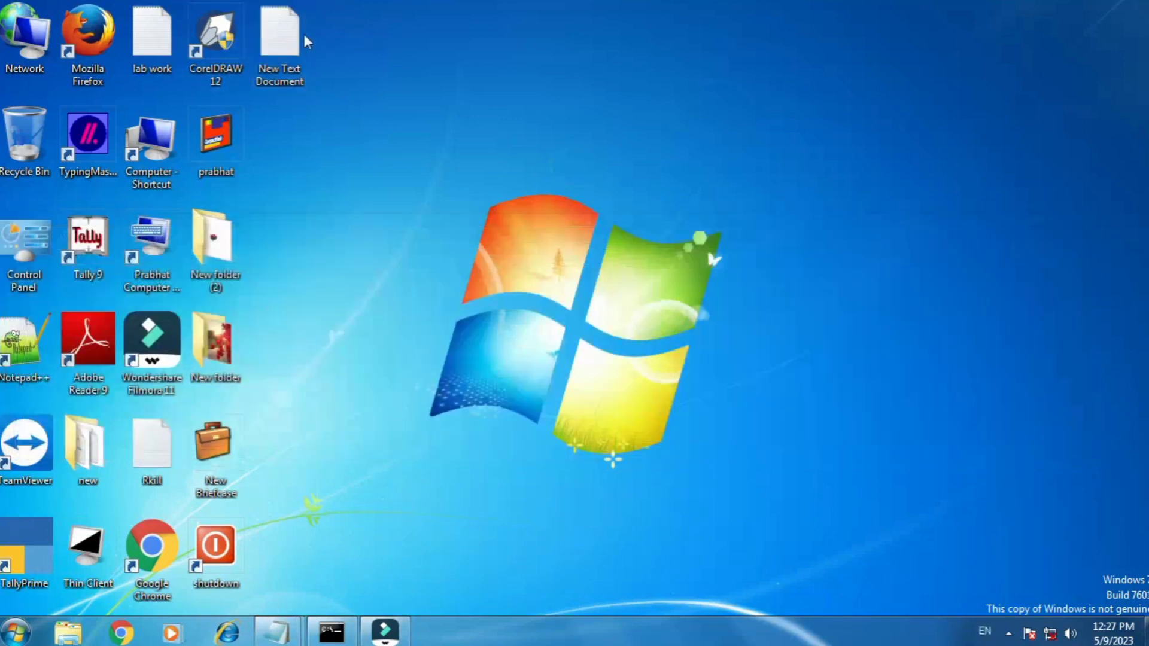
Create a Microsoft PowerPoint Presentation on the desktop with its default name, and briefly open it before closing it again.
right_click(575, 27)
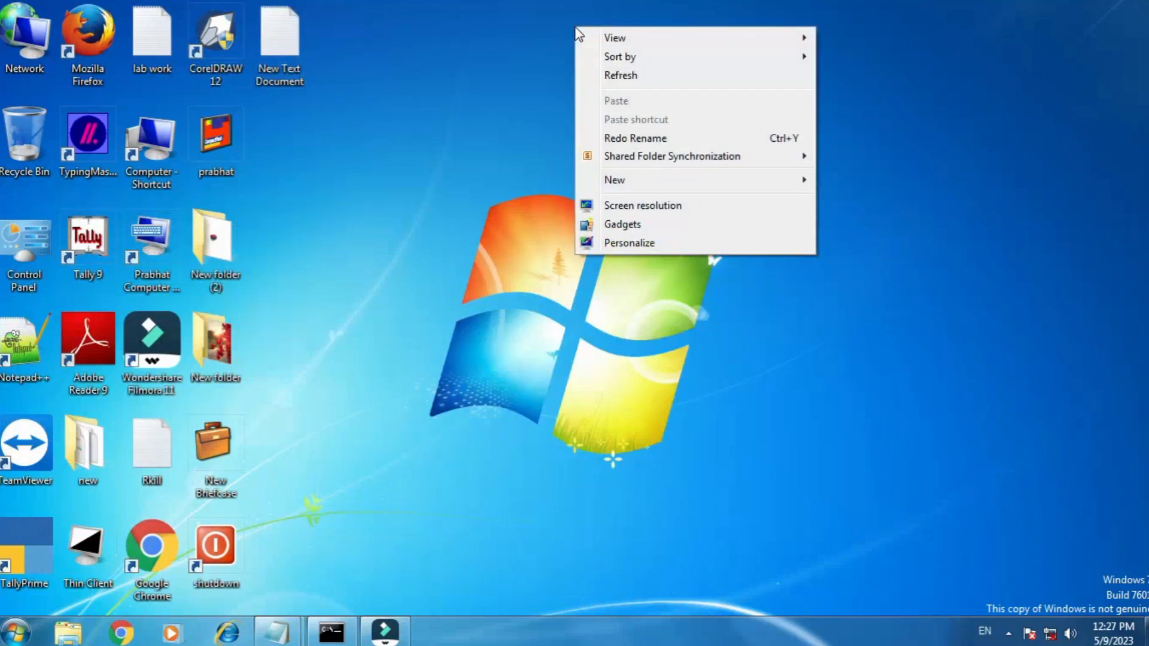
mouse_move(617, 182)
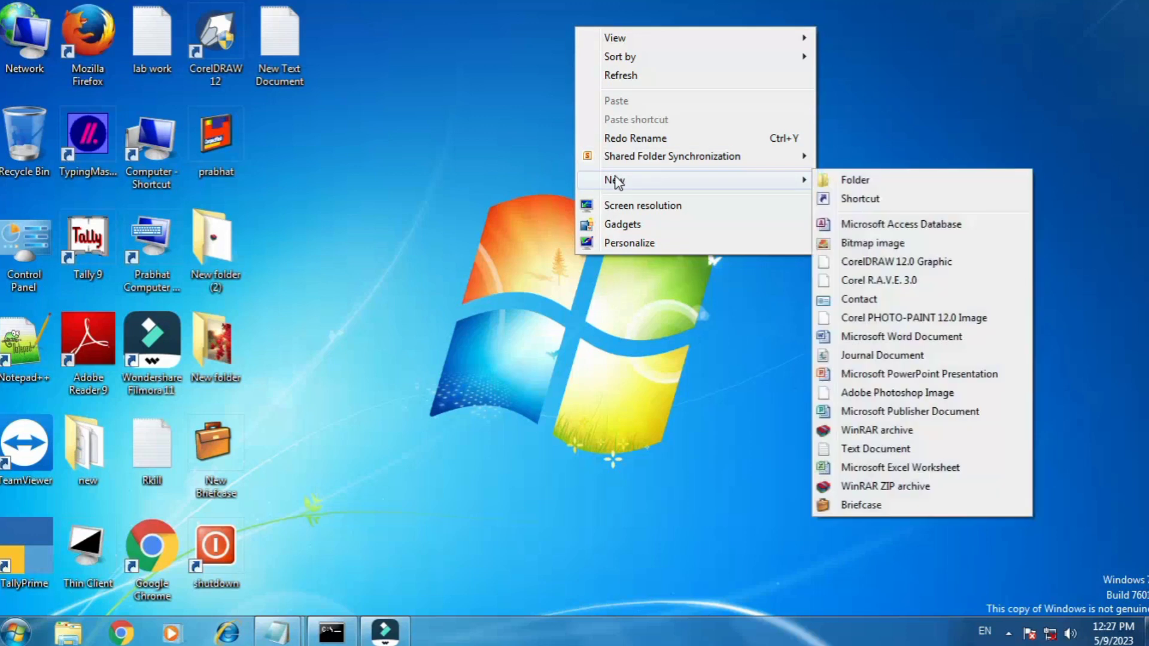
click(864, 374)
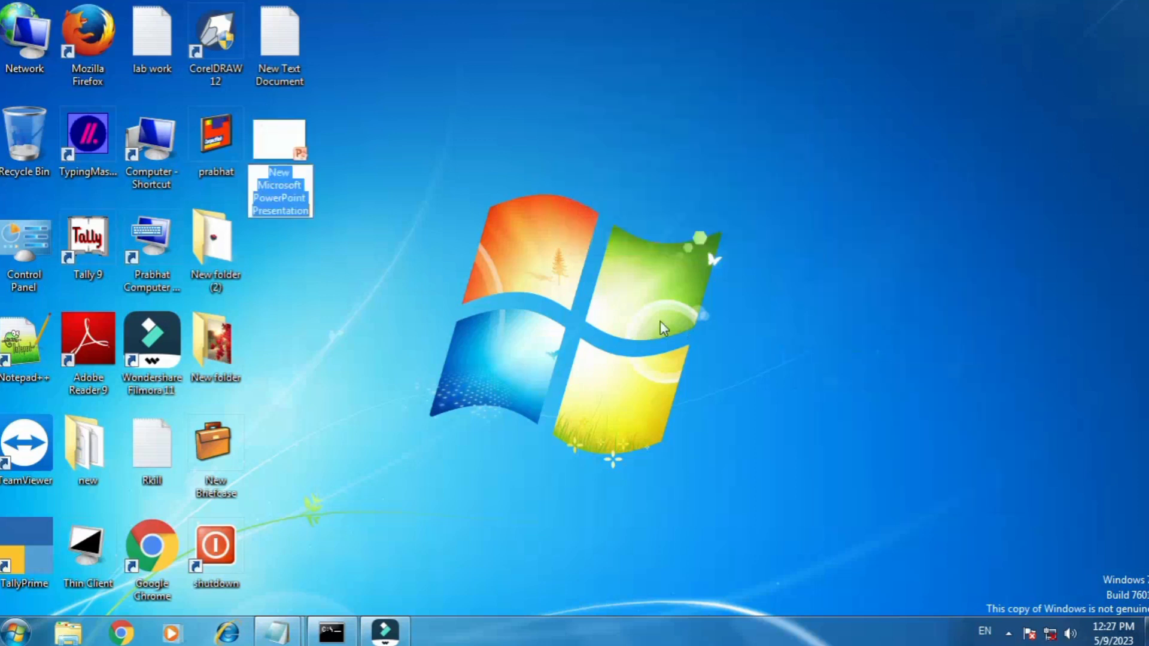
key(Return)
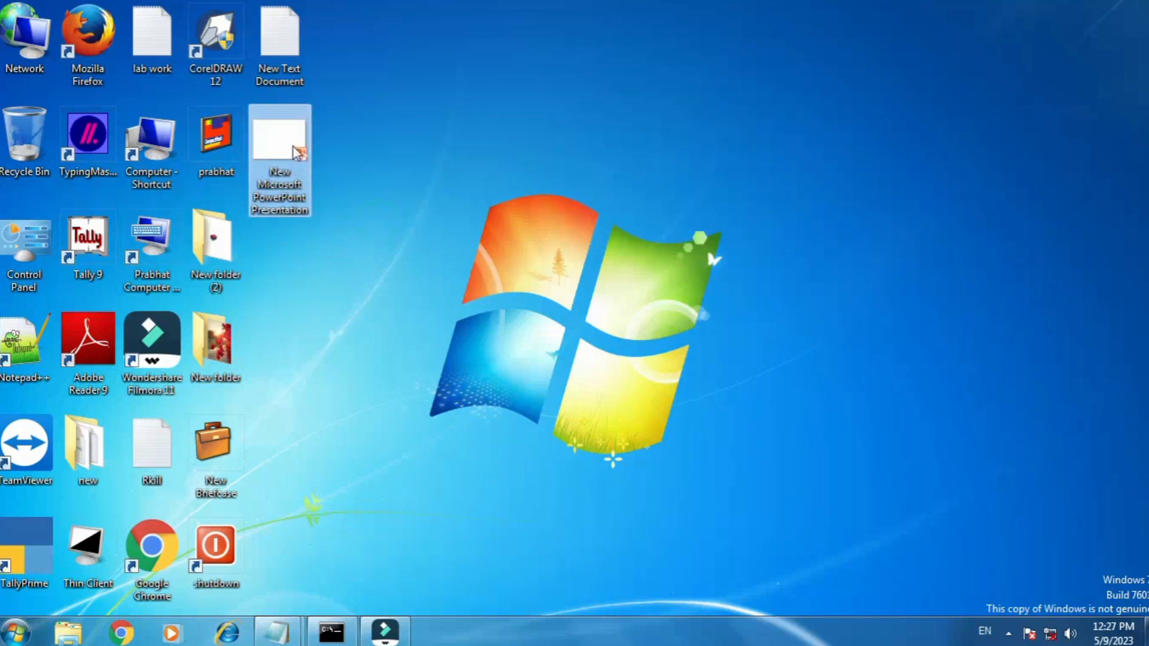
double_click(293, 147)
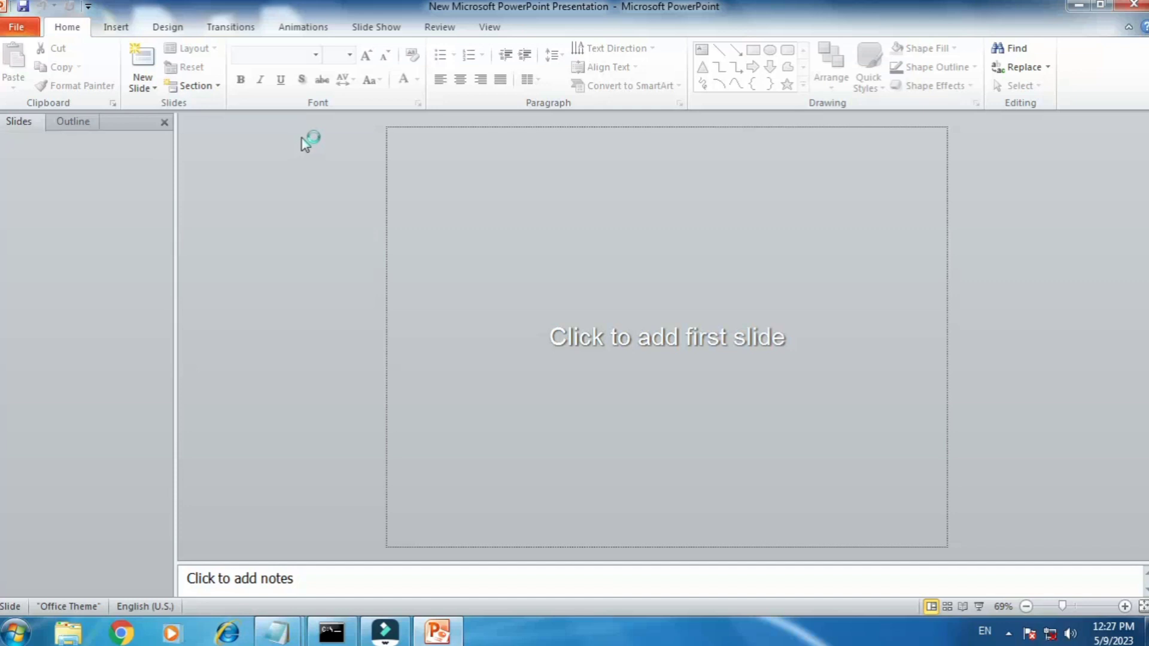
click(1134, 4)
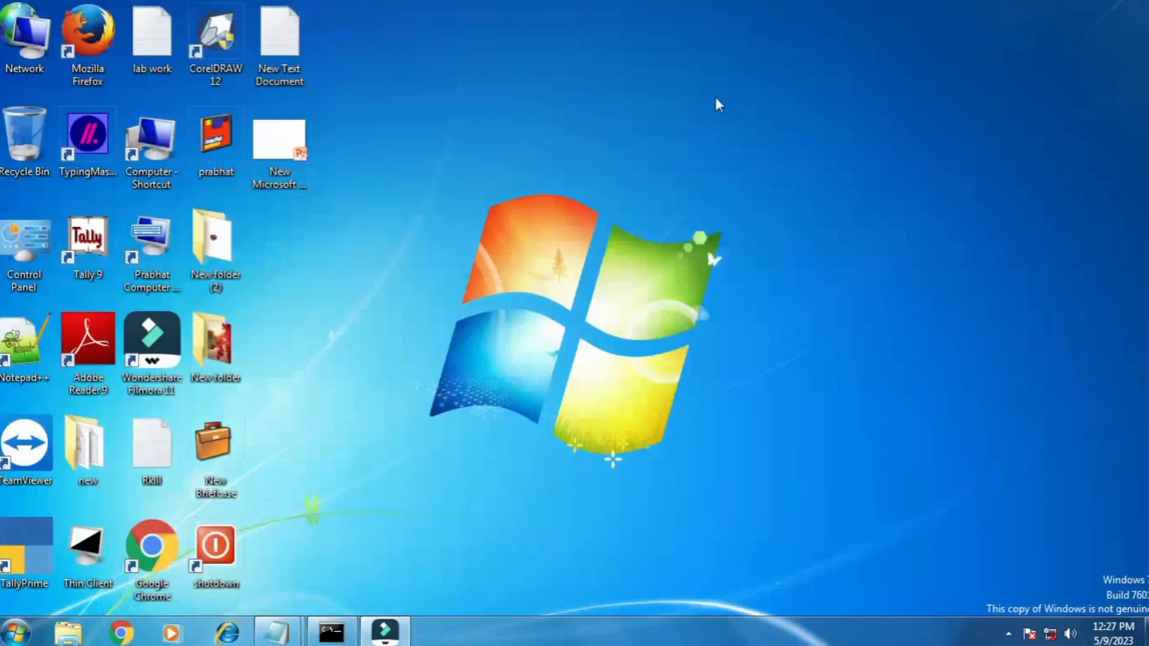
right_click(473, 52)
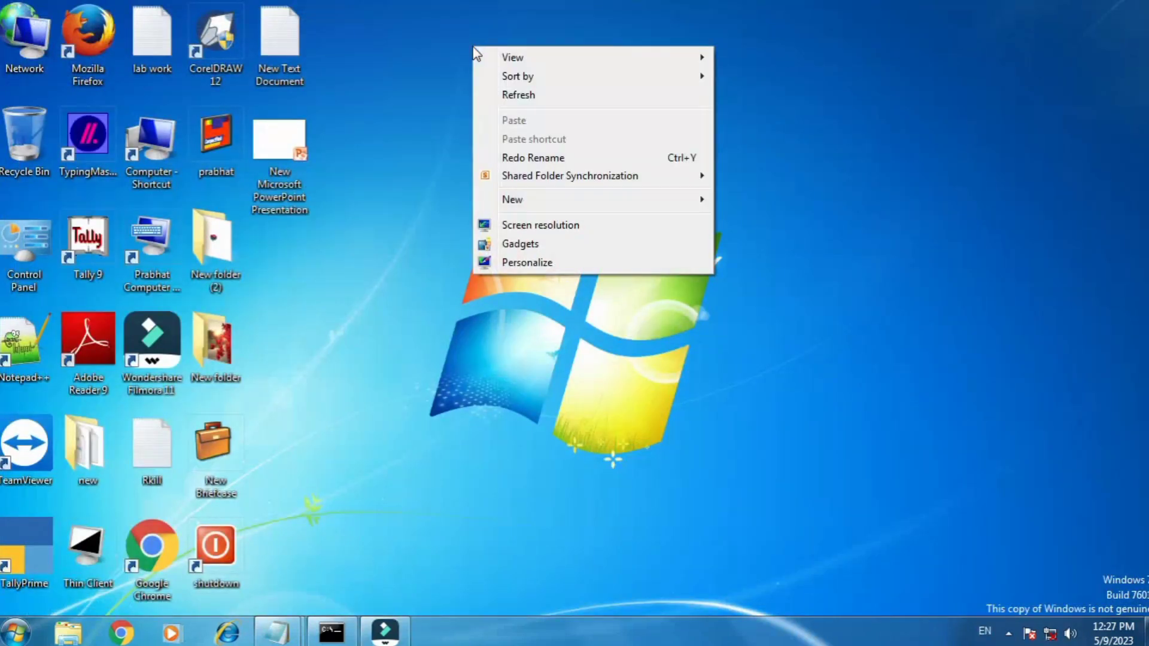
mouse_move(555, 200)
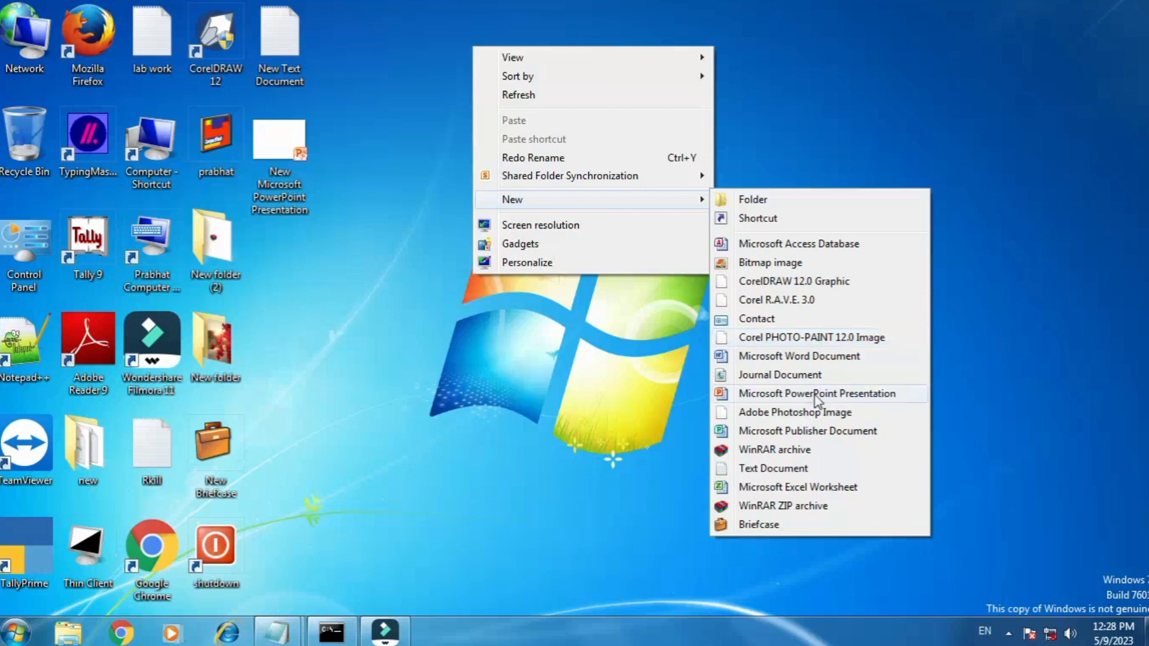
click(632, 386)
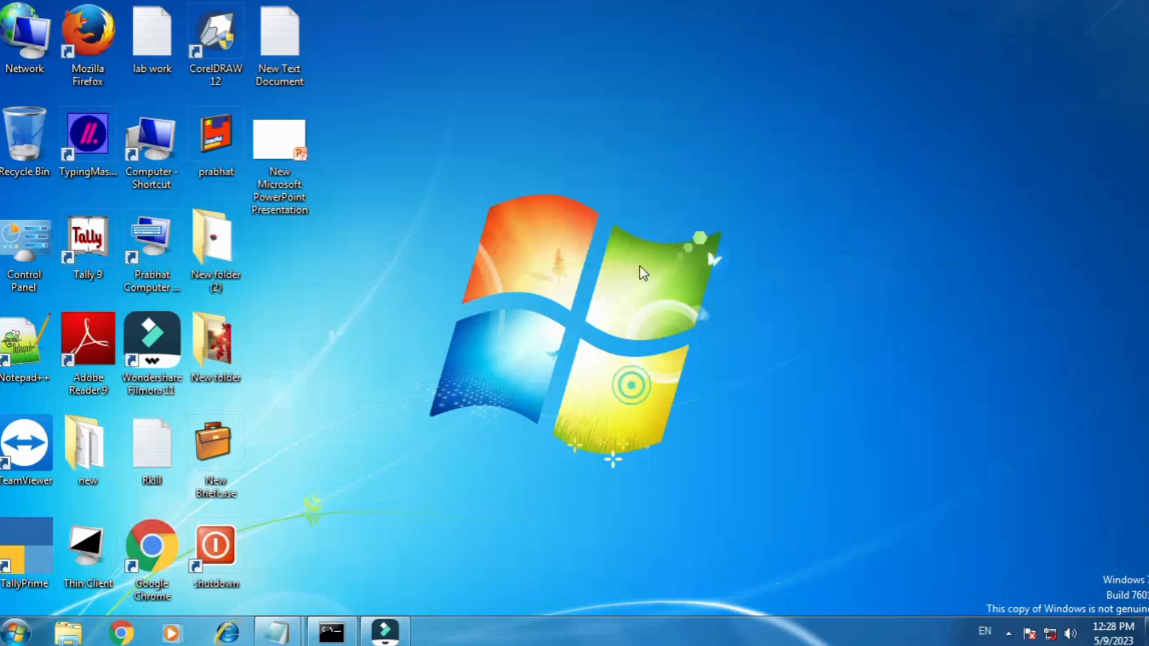
Open the desktop's screen resolution settings and select 1280 × 720 as the resolution without applying it.
right_click(496, 78)
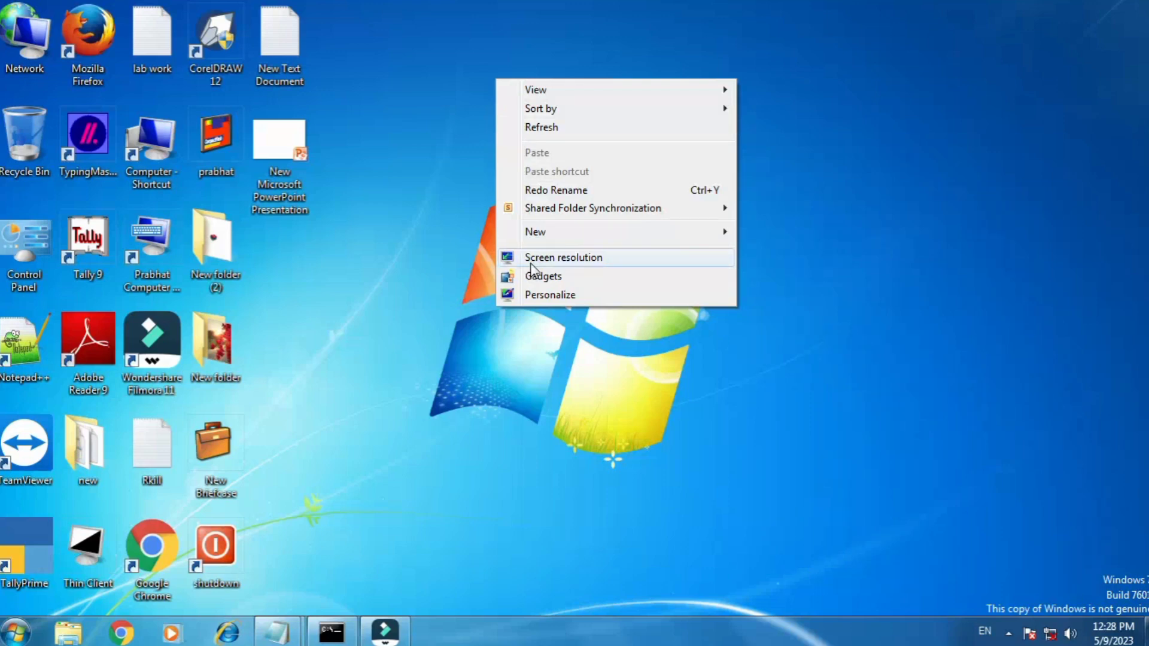
click(530, 263)
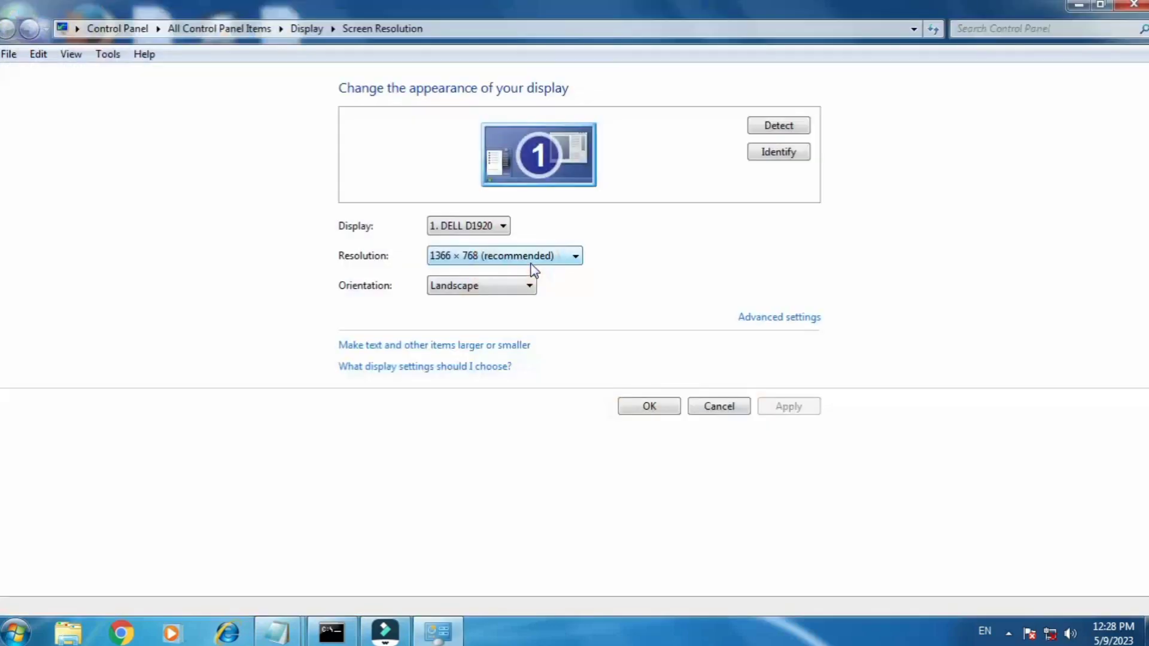
click(539, 255)
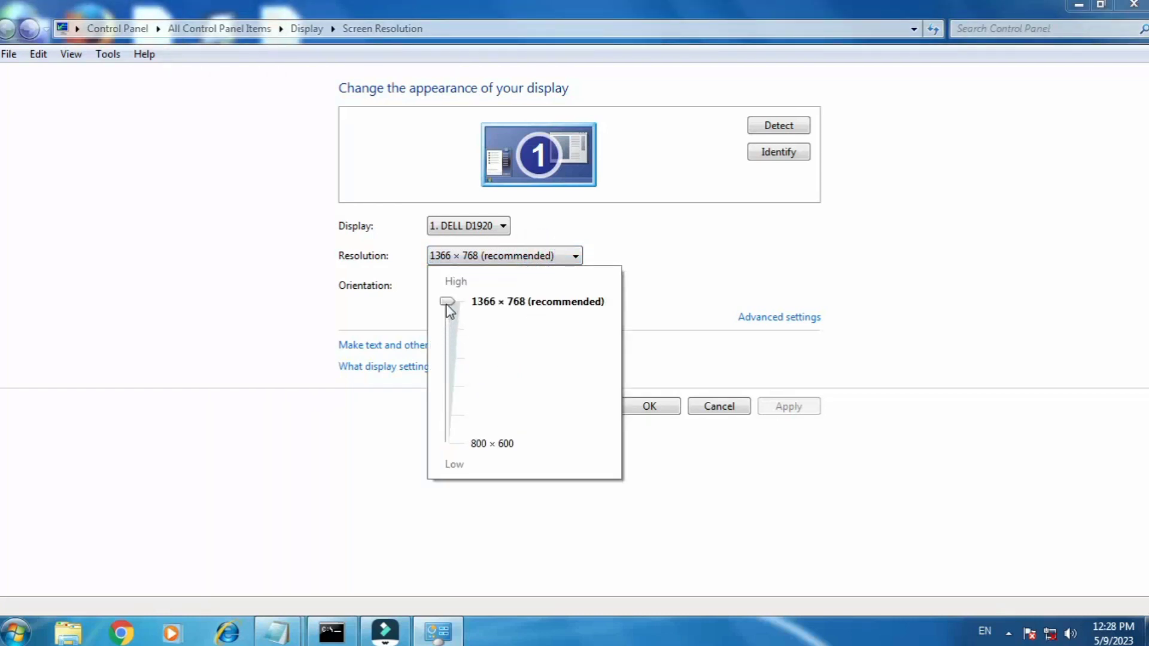
drag(450, 307, 468, 320)
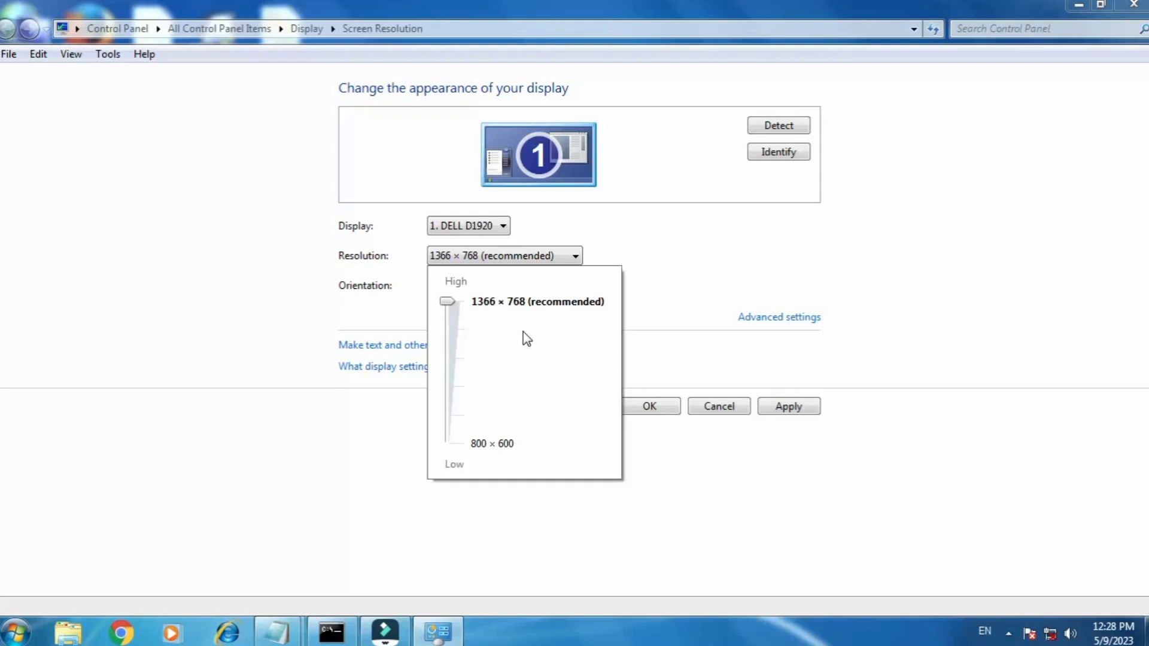
drag(450, 304, 439, 379)
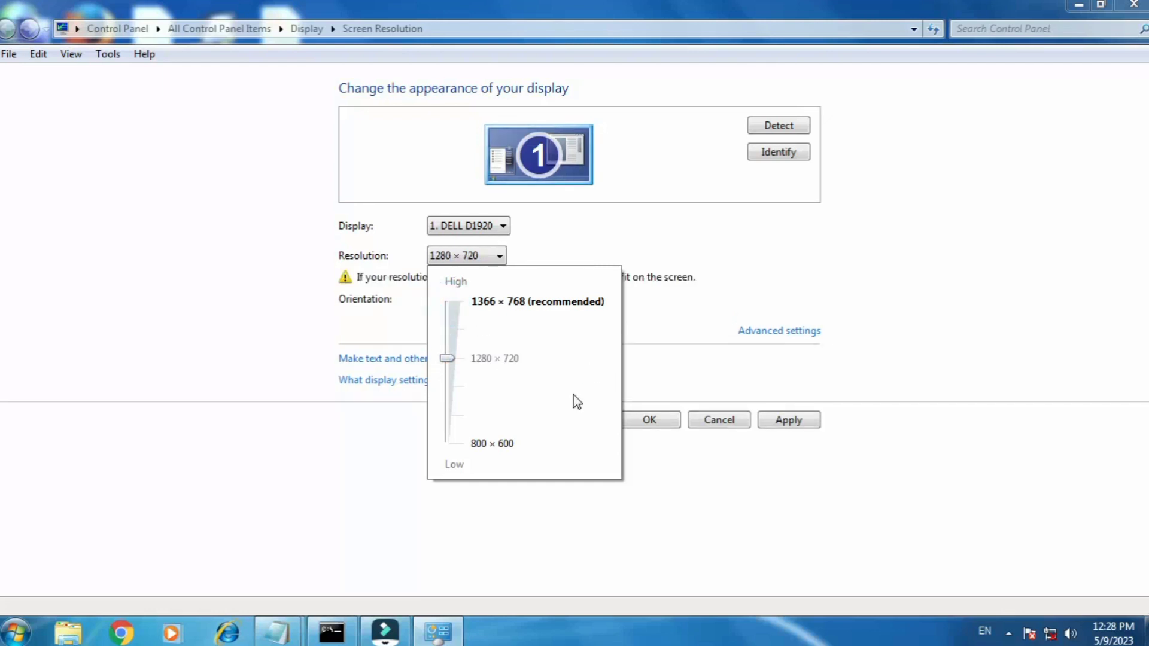
click(649, 388)
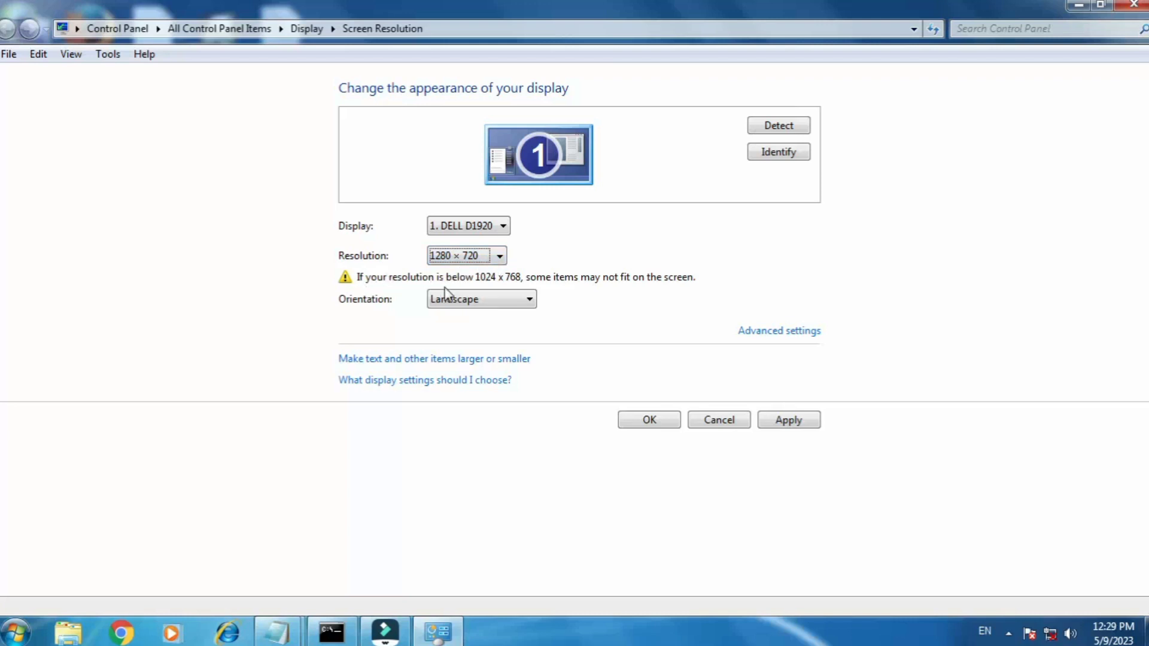
Set the resolution back to 1366 × 768 (recommended) and close the display settings without applying.
click(504, 257)
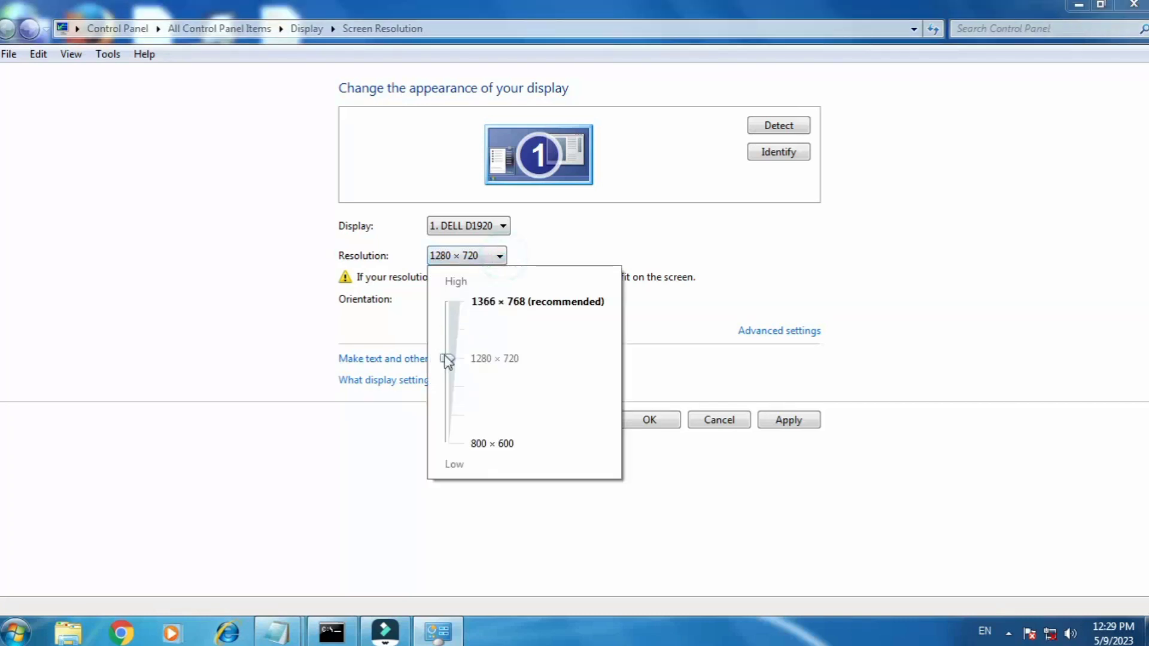
drag(448, 359, 449, 302)
click(696, 315)
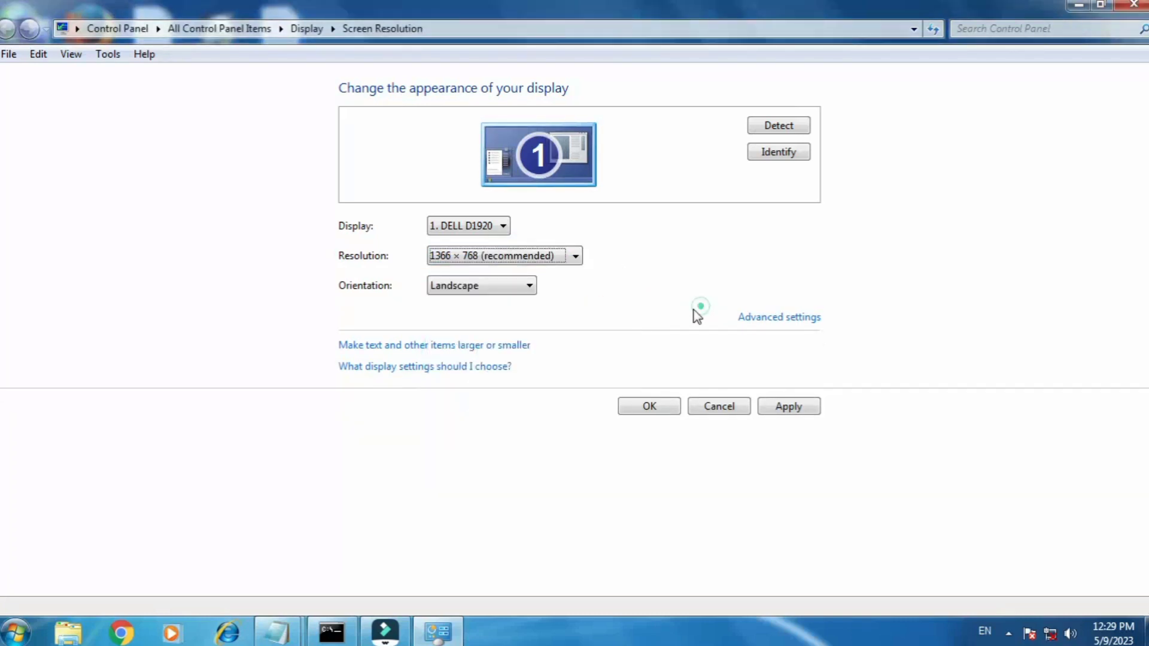
click(867, 328)
click(636, 284)
click(1134, 5)
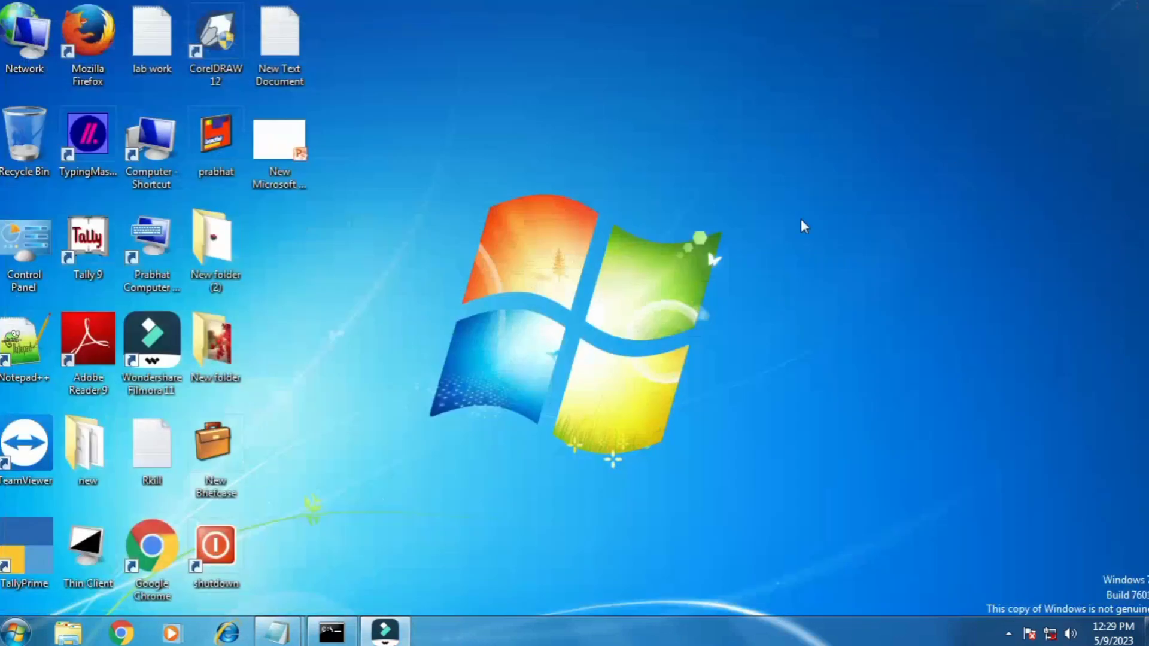
Add the Clock, CPU Meter and Picture Puzzle gadgets to the right part of the desktop, and close the gadget gallery.
right_click(511, 133)
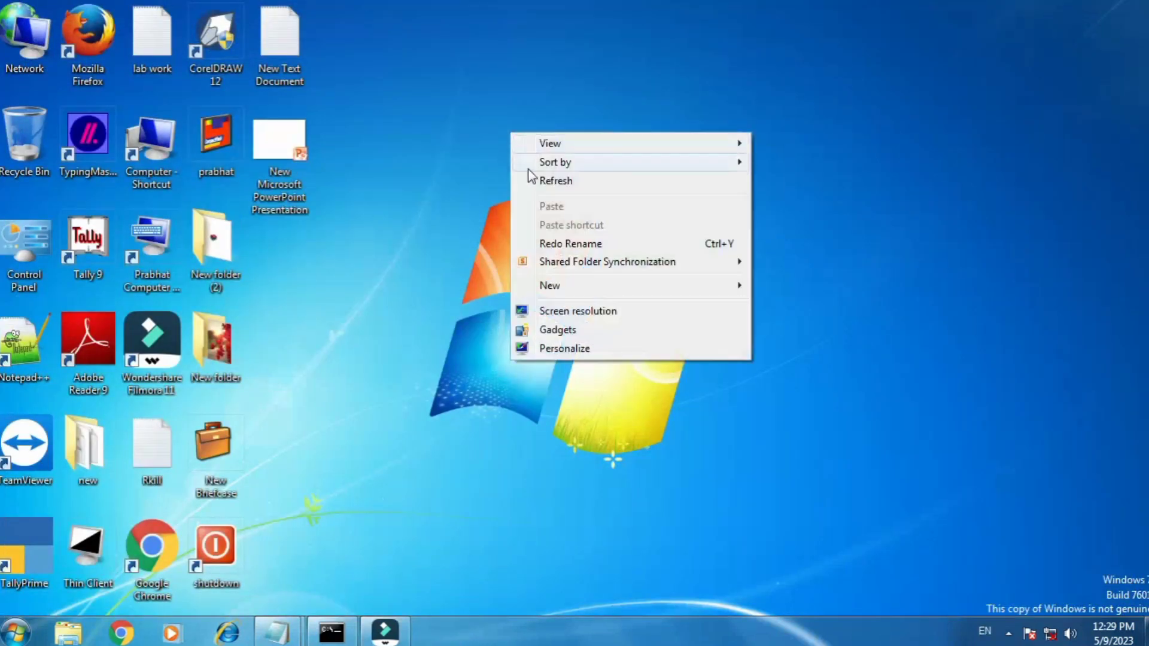
click(563, 332)
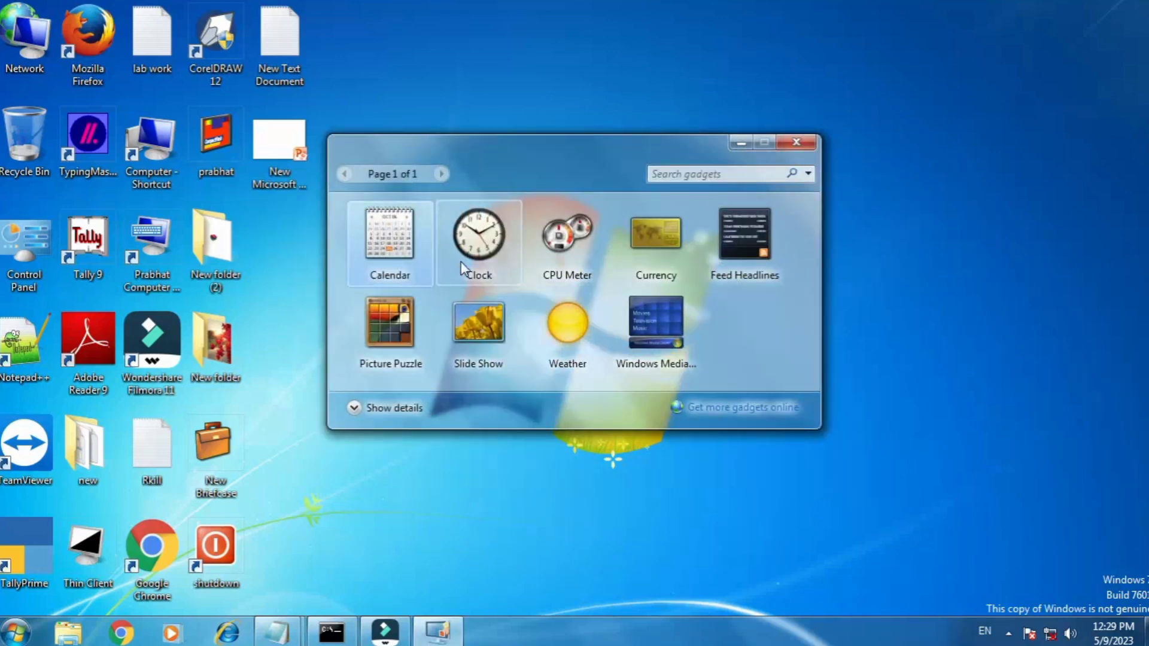
drag(470, 265, 904, 173)
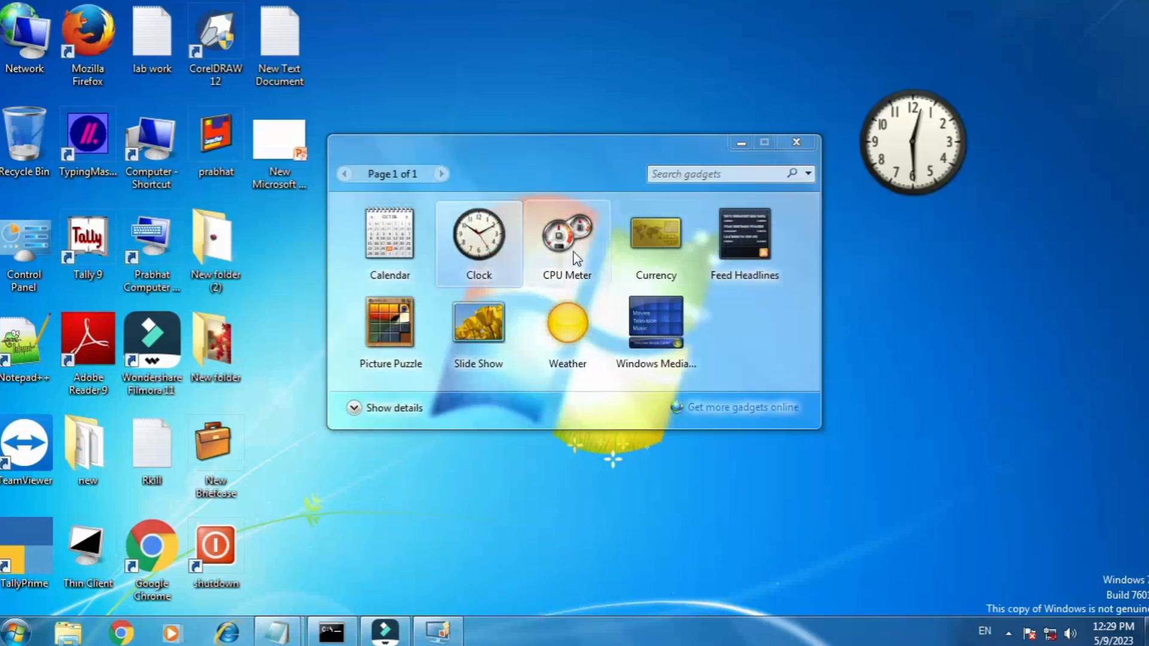
drag(574, 253, 1030, 335)
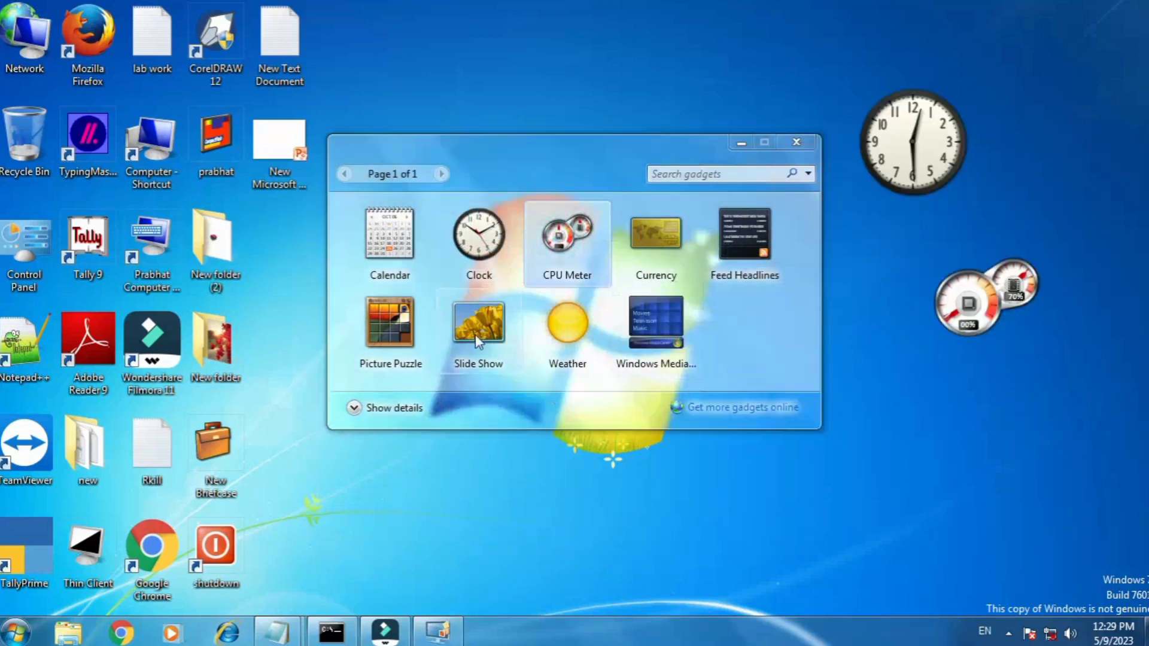
drag(367, 354, 937, 447)
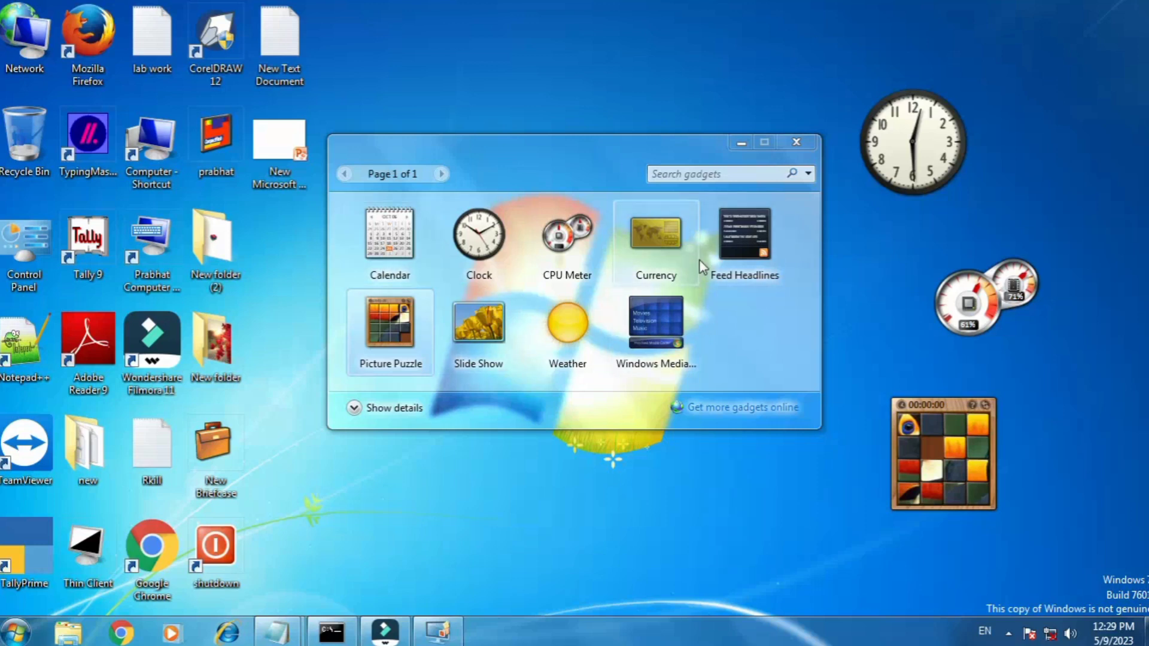
click(797, 141)
Move the Clock gadget above the Windows logo and choose the blue neon face, 4 of 8, in its options.
drag(905, 142, 552, 121)
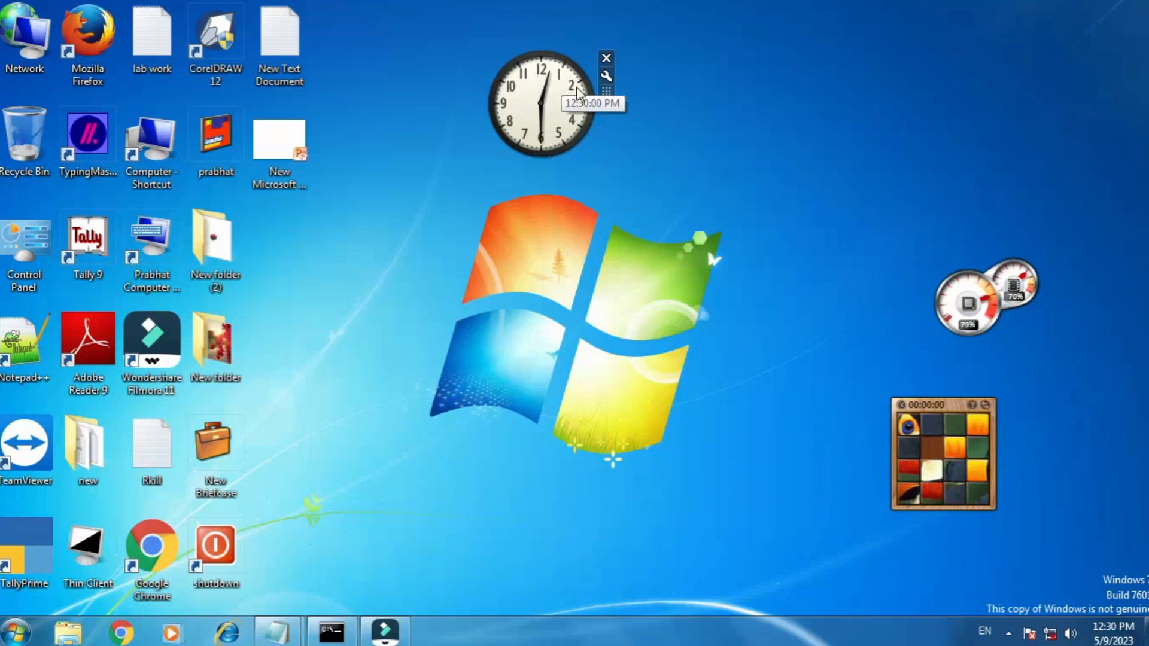
click(605, 76)
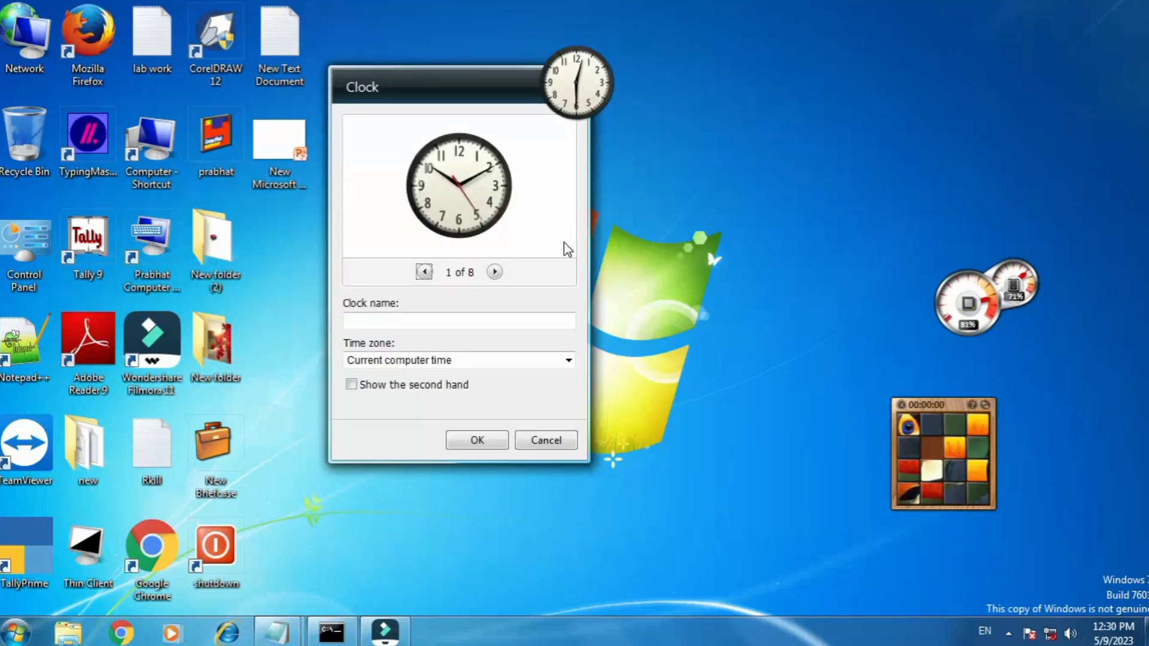
click(494, 272)
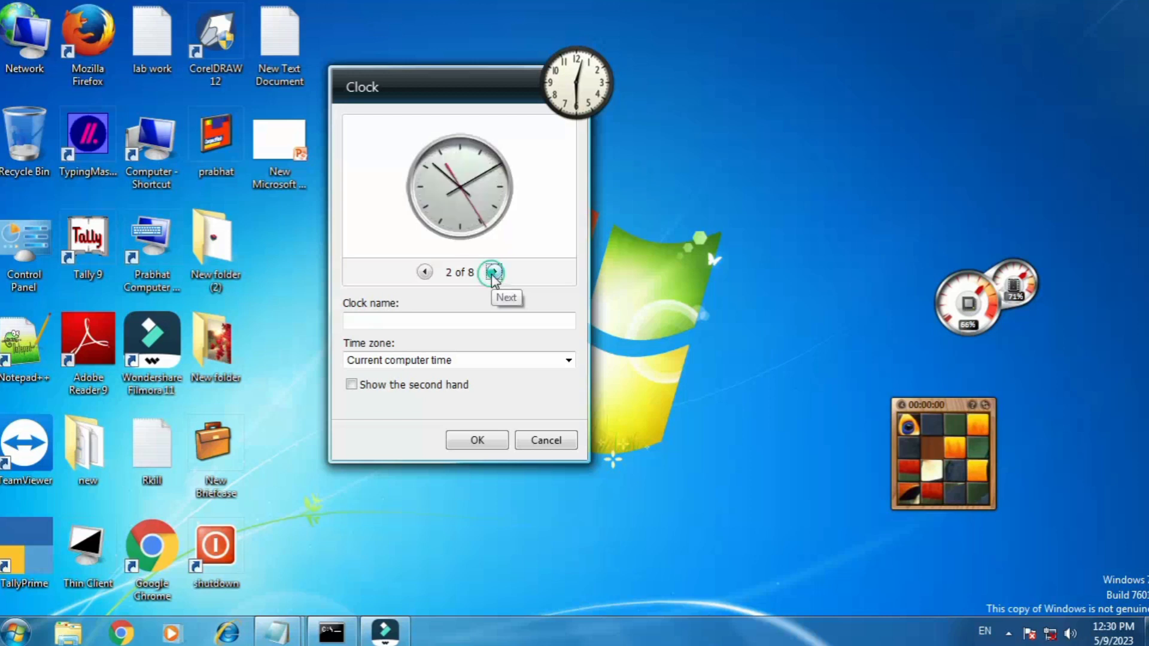
click(494, 273)
click(495, 272)
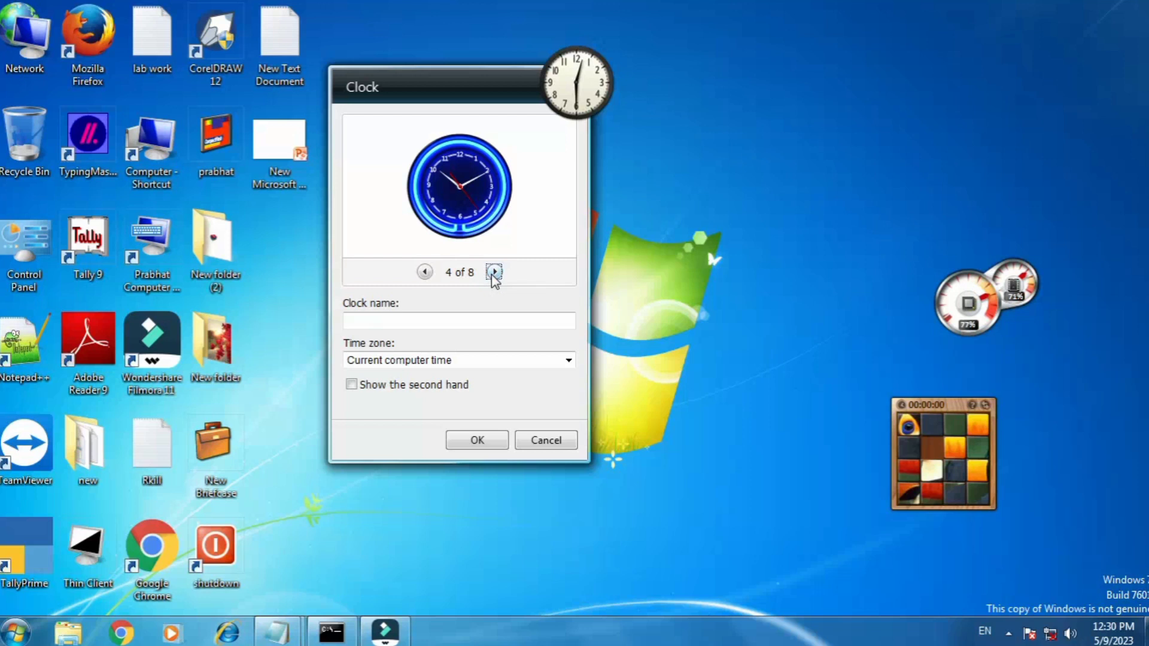
Name the clock "course with" followed by the instructor's first name and save the clock's settings.
click(452, 321)
text(cour)
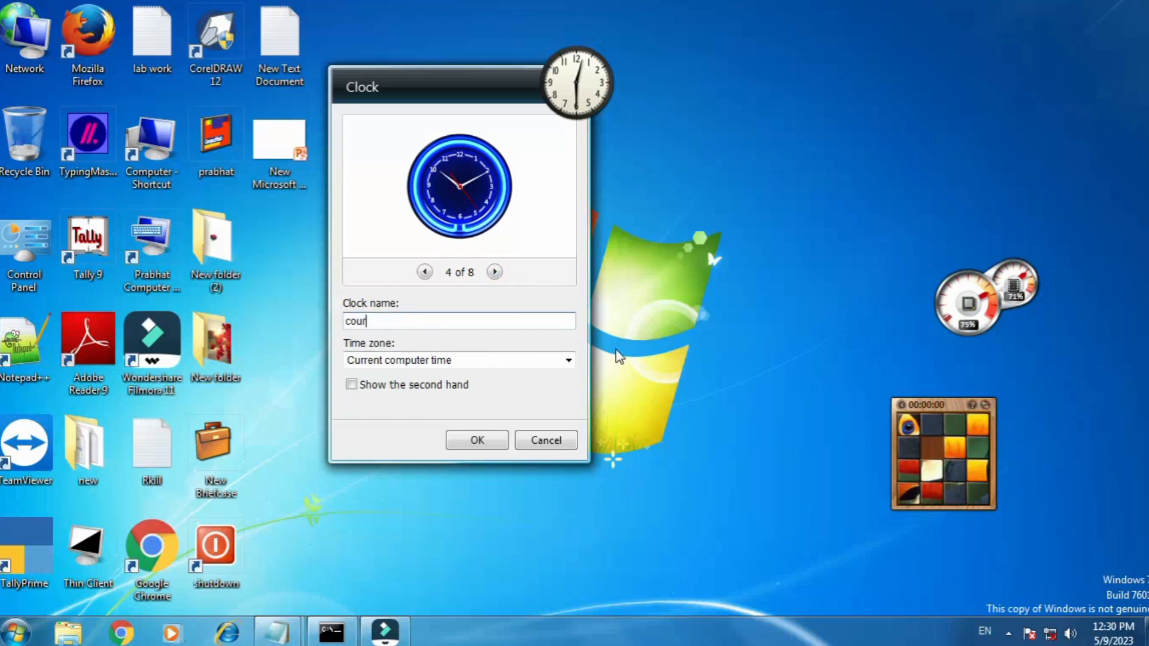
text(se with prabhat)
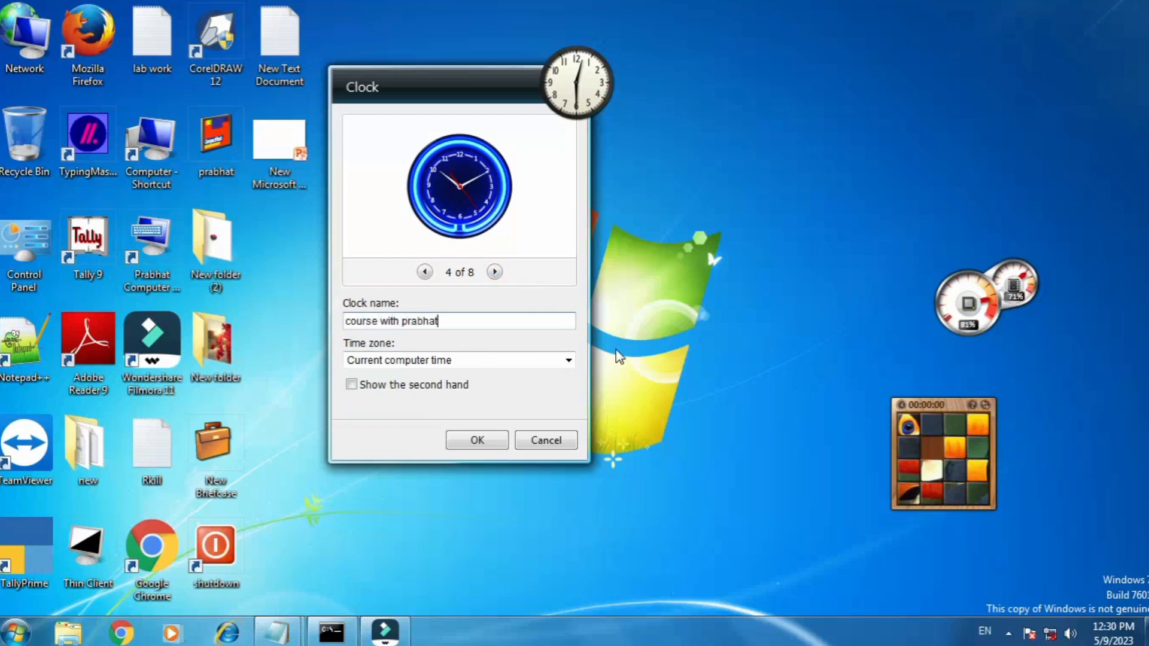
click(487, 442)
Move the CPU Meter gadget to the left of the Windows logo and the Picture Puzzle to its upper right.
mouse_move(530, 112)
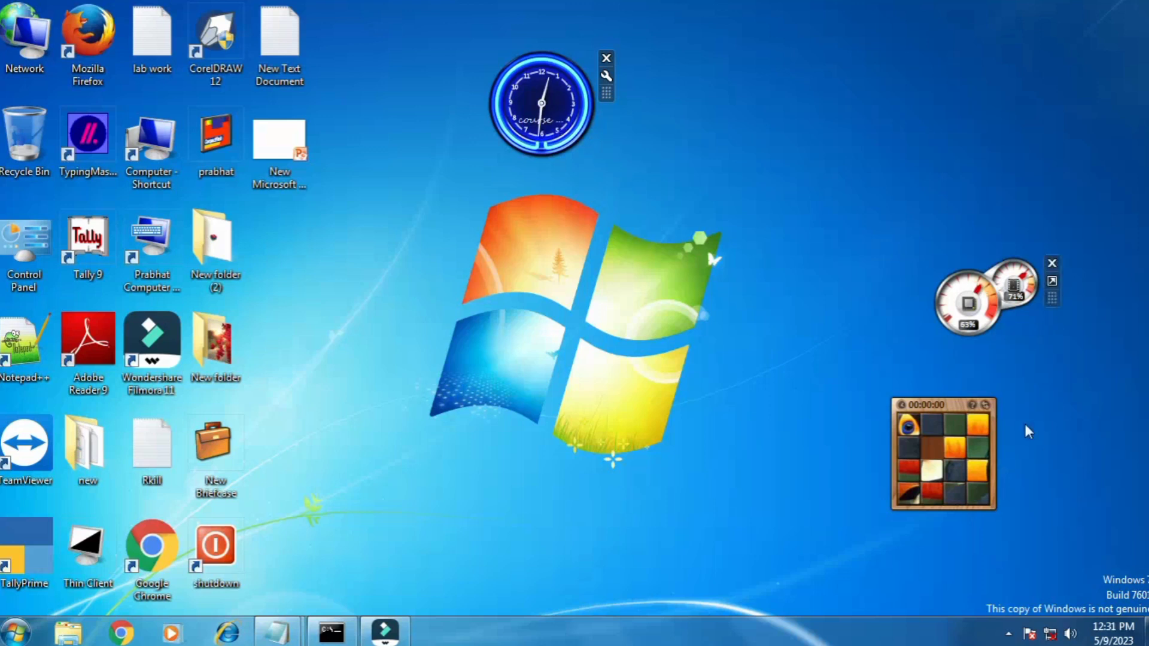
drag(962, 307, 378, 261)
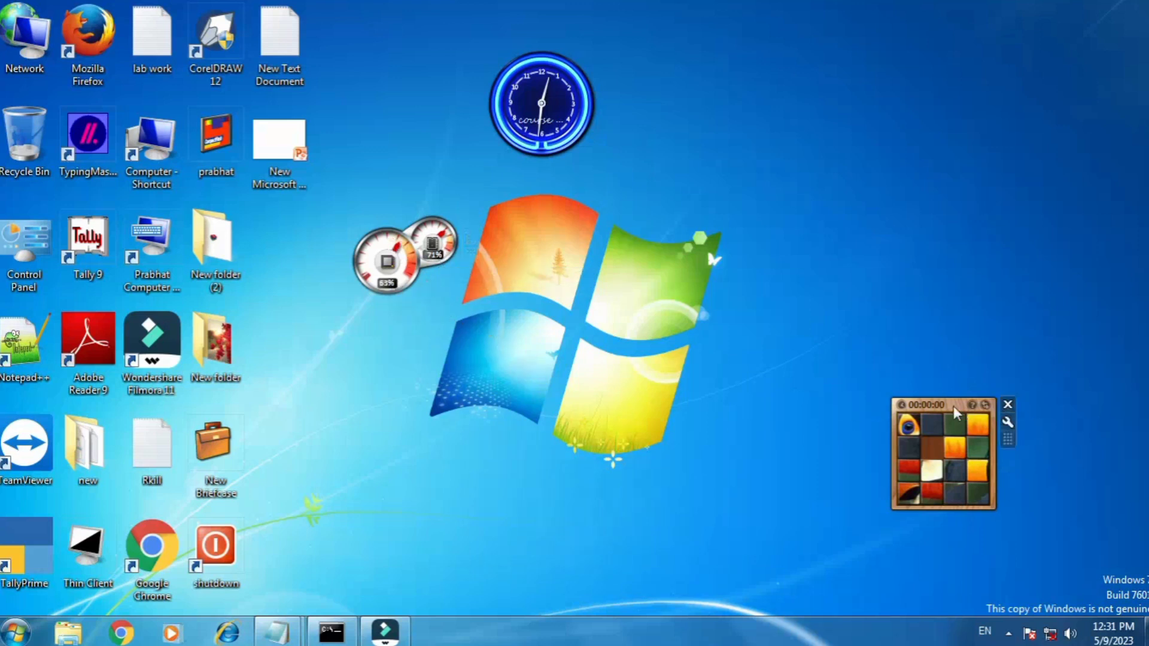
drag(953, 406, 820, 147)
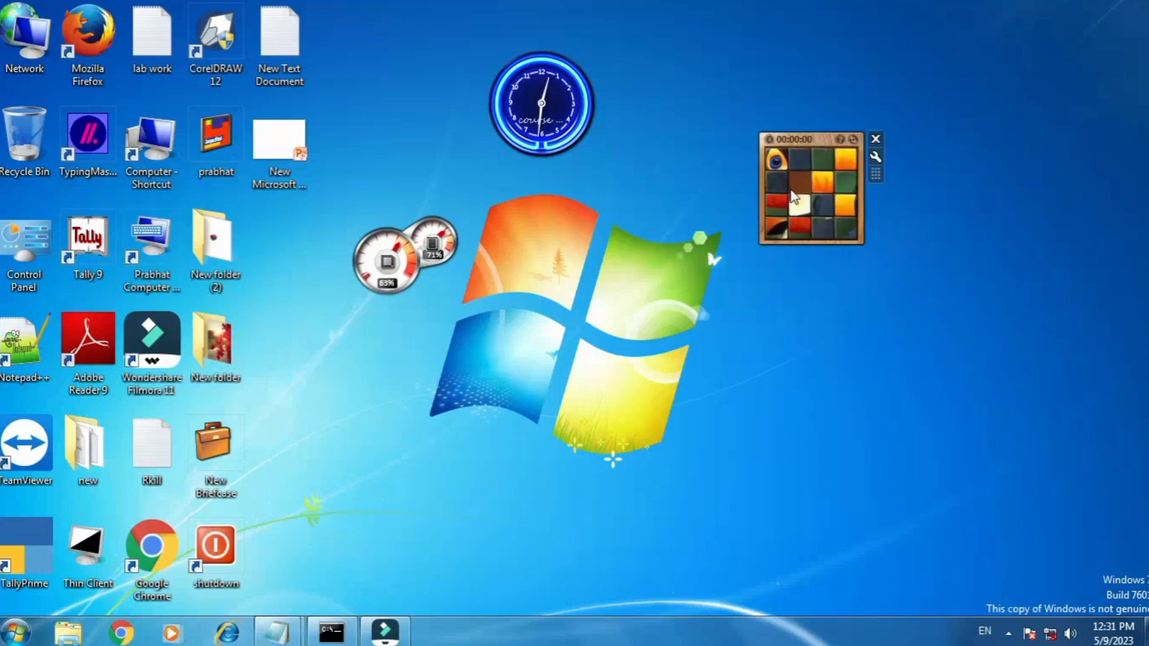
Slide a few tiles in the toucan picture puzzle to try it out.
click(823, 168)
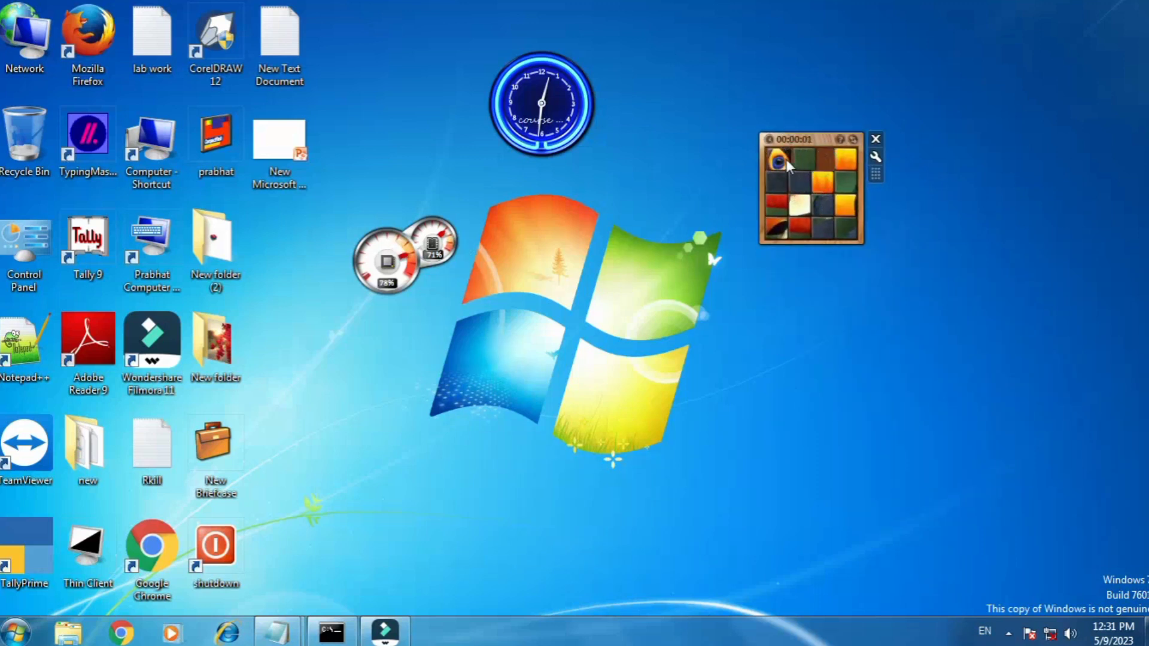
click(825, 182)
click(830, 206)
click(780, 217)
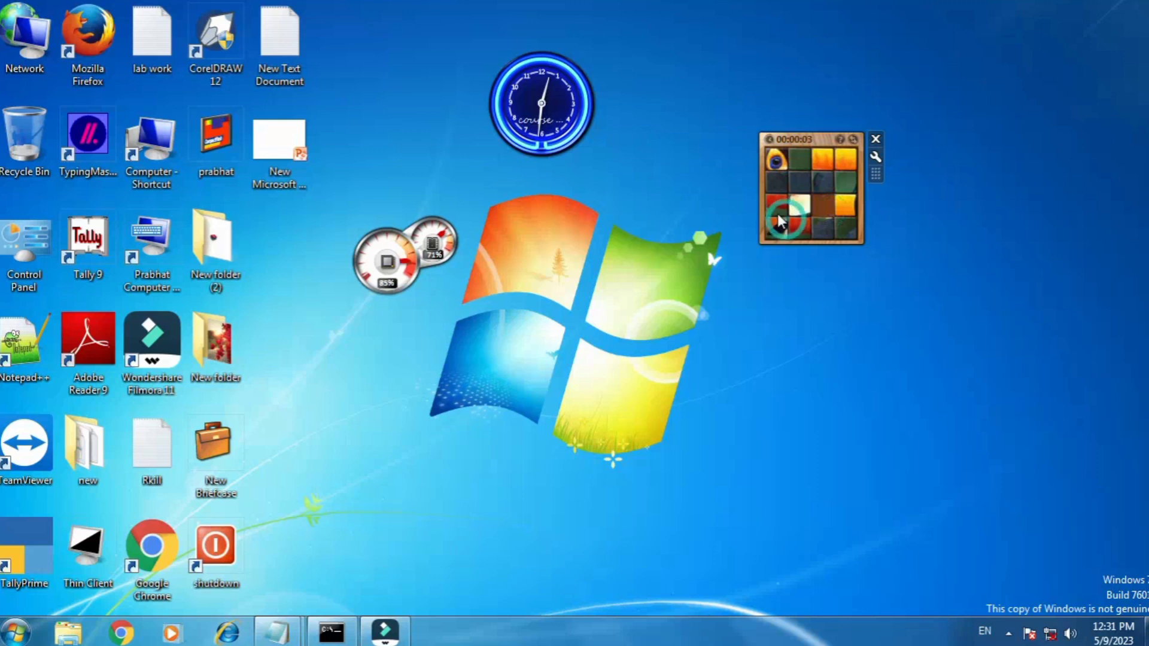
Change the Picture Puzzle's image to the grid of numbers 1 to 16, picture 11 of 11, and save the setting.
click(874, 156)
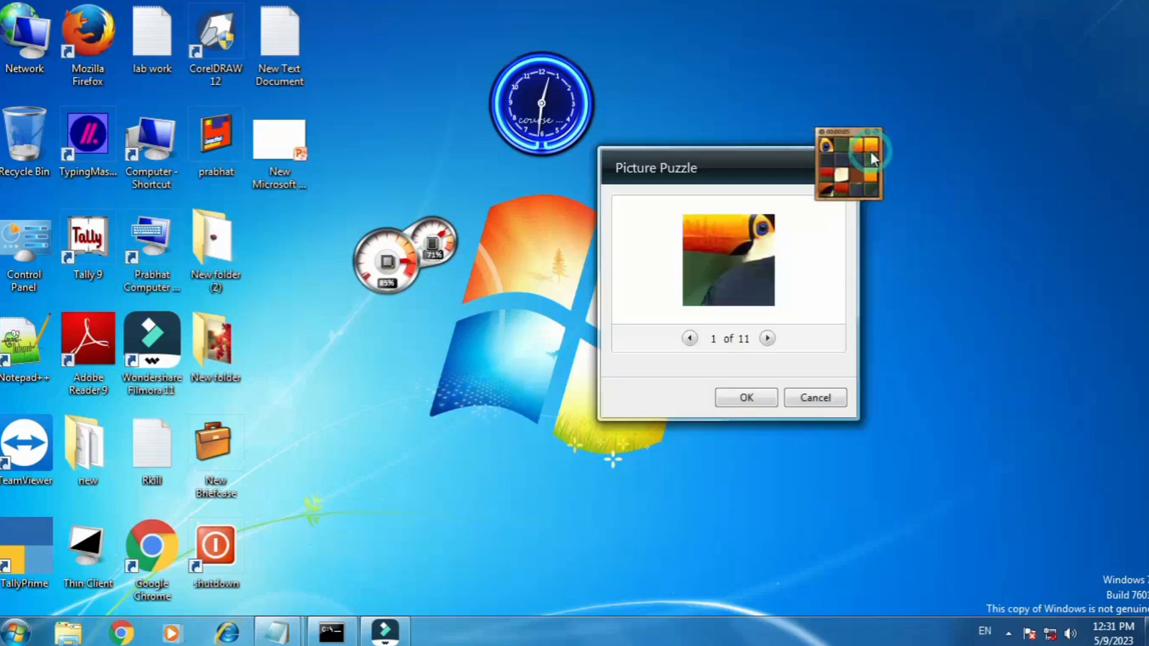
click(768, 339)
click(769, 339)
click(768, 339)
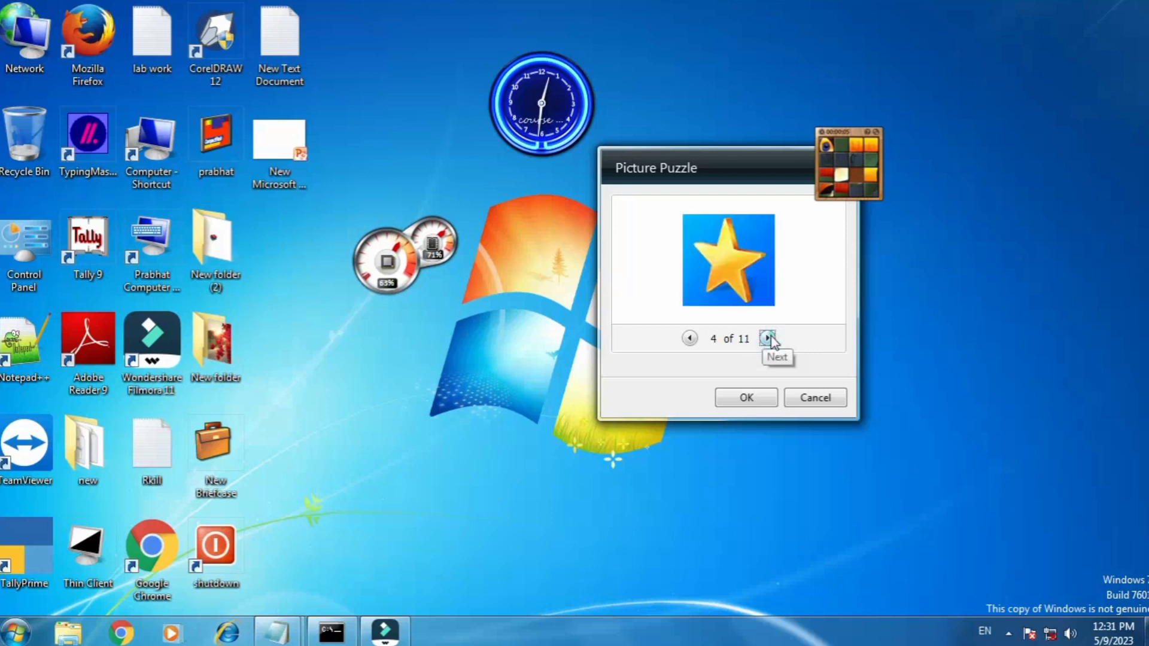
click(768, 339)
click(769, 338)
click(768, 339)
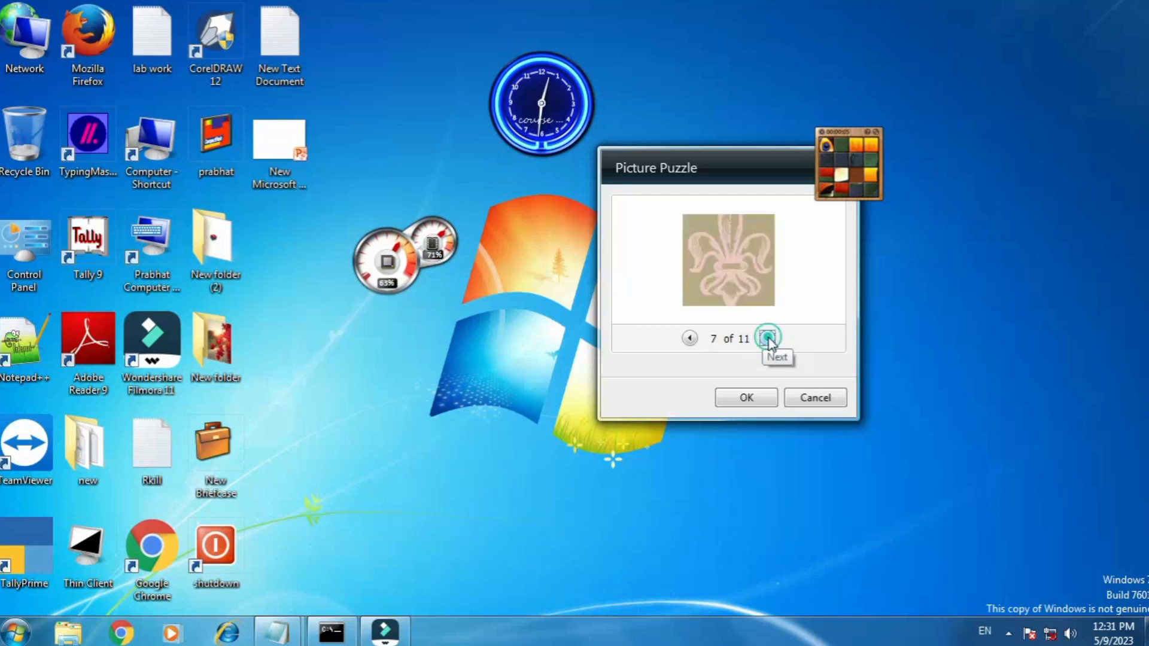
click(767, 339)
click(768, 339)
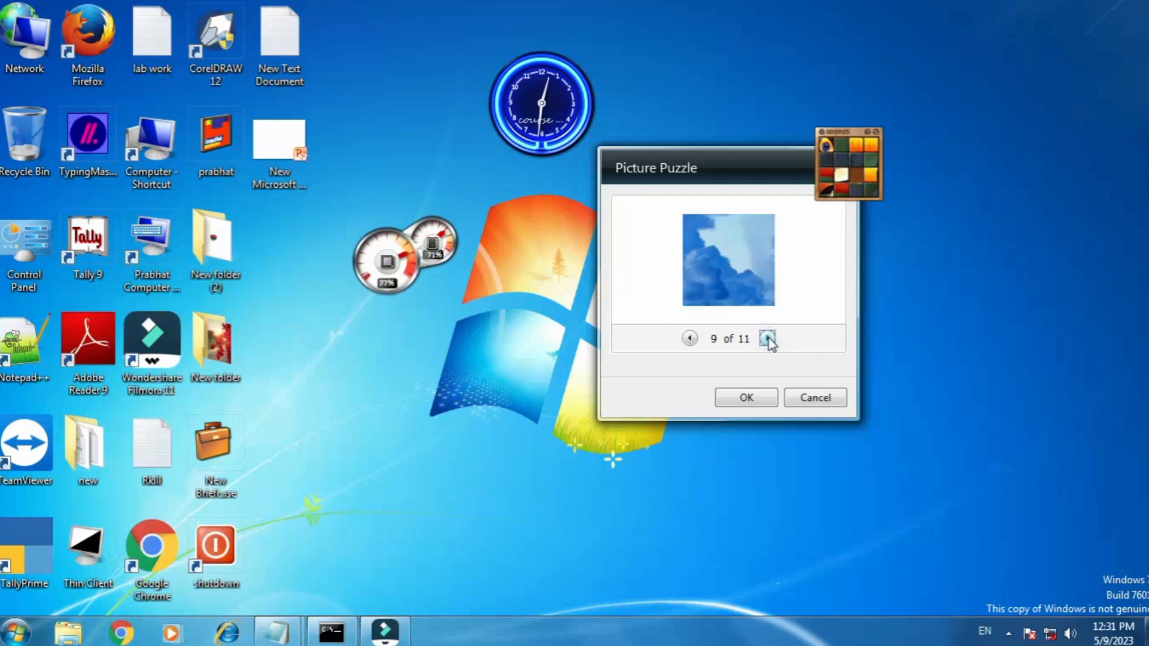
click(768, 339)
click(768, 338)
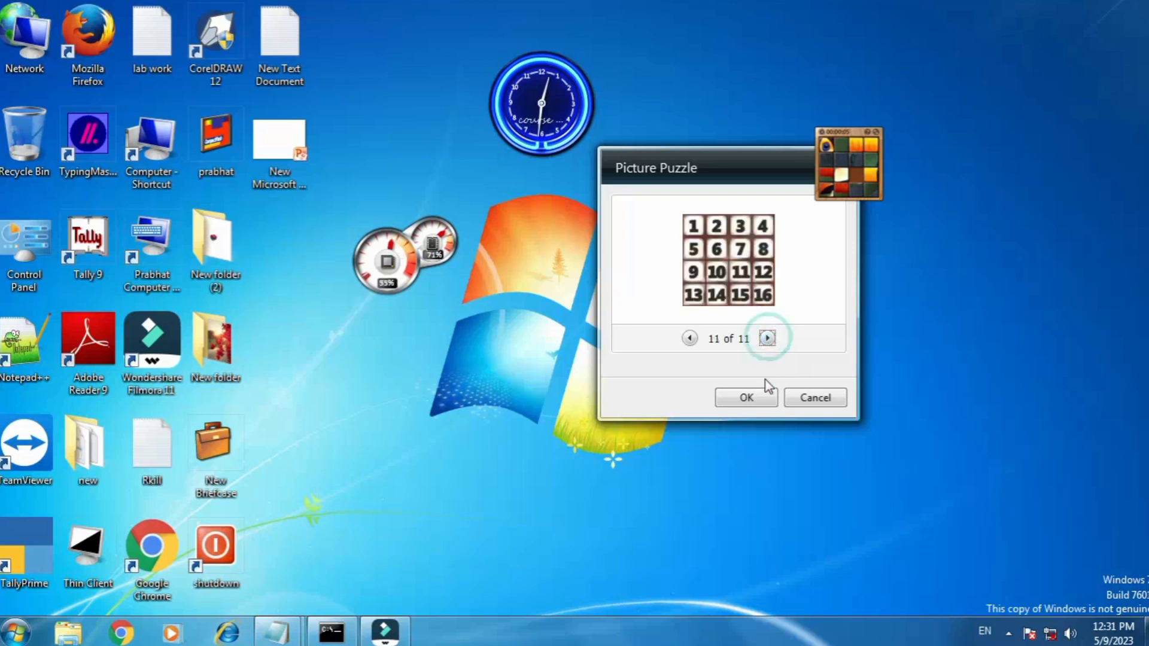
click(747, 398)
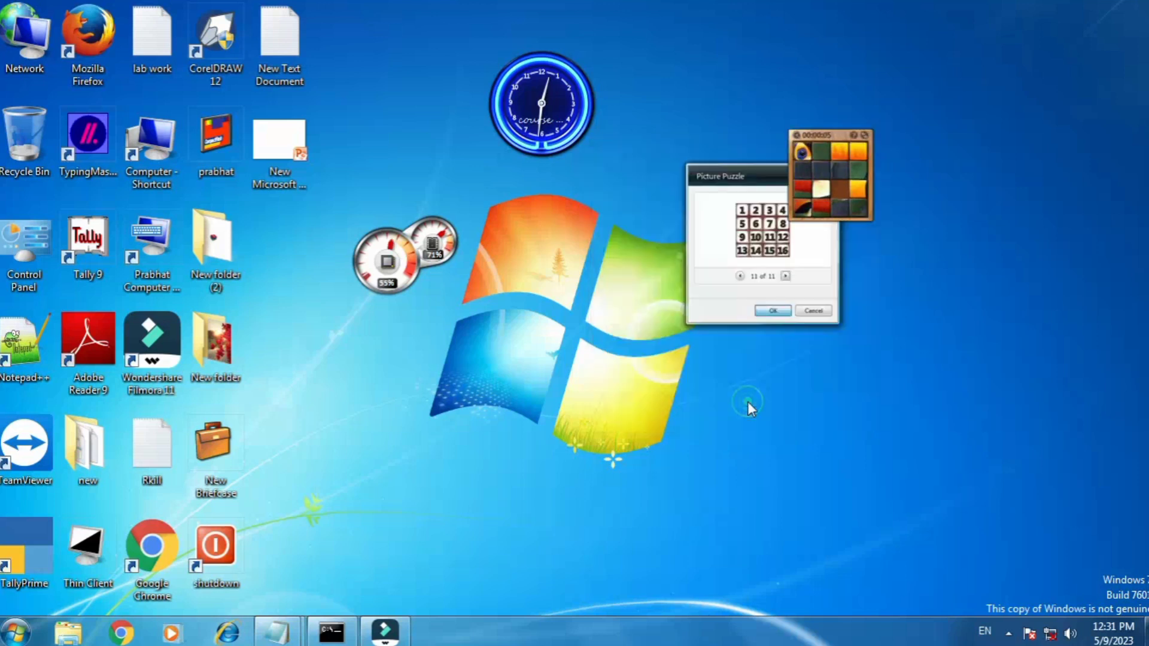
Slide the 4, 1 and 7 tiles in the number puzzle.
click(822, 205)
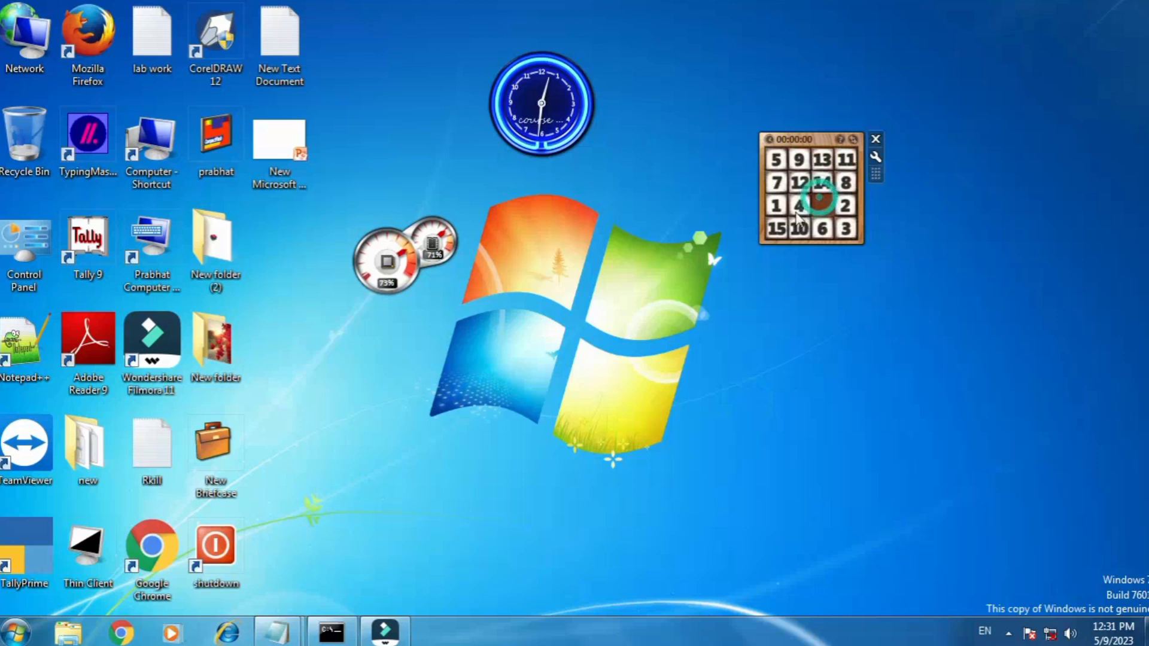
click(796, 209)
click(777, 182)
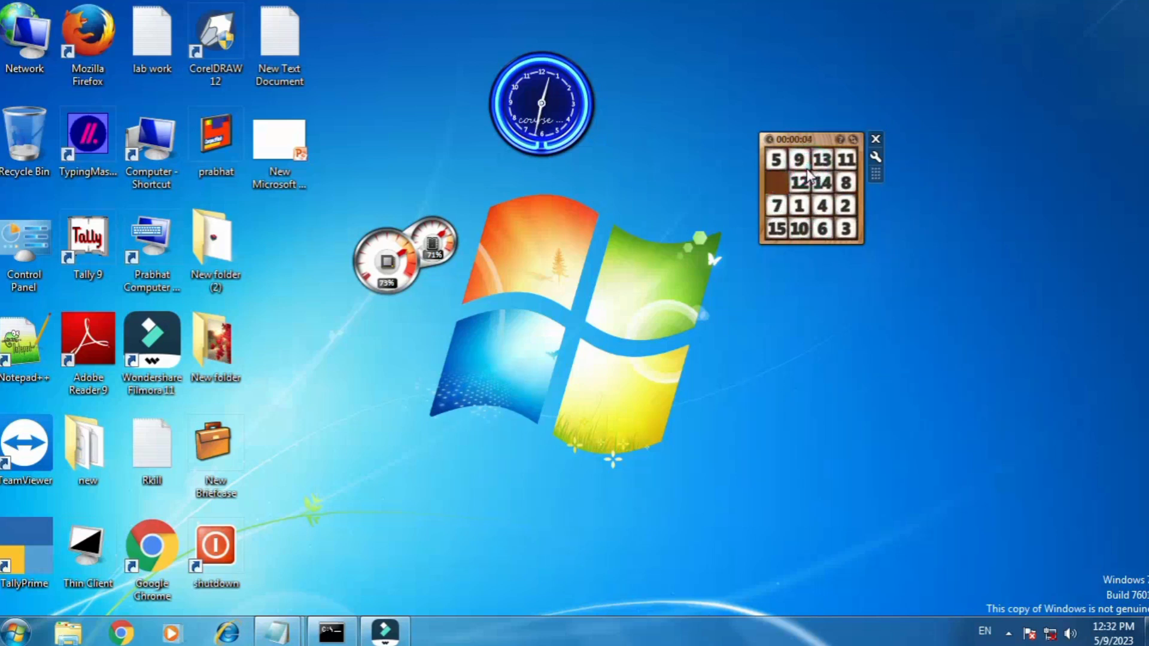
Hide all desktop gadgets through the desktop's view options.
click(650, 194)
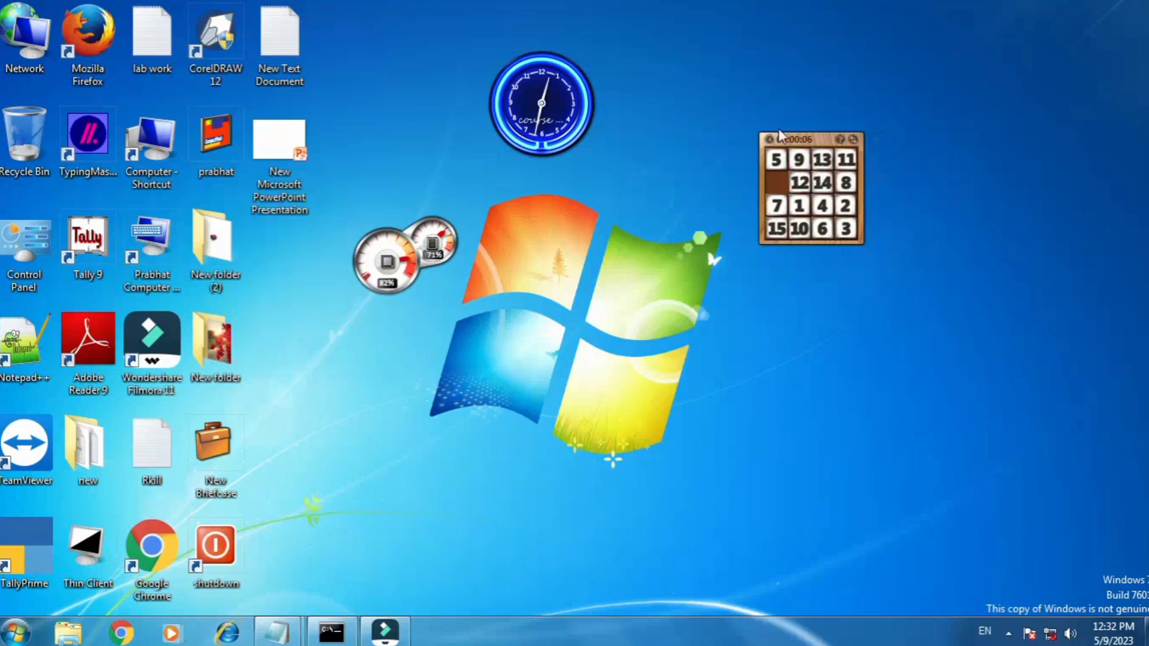
right_click(631, 323)
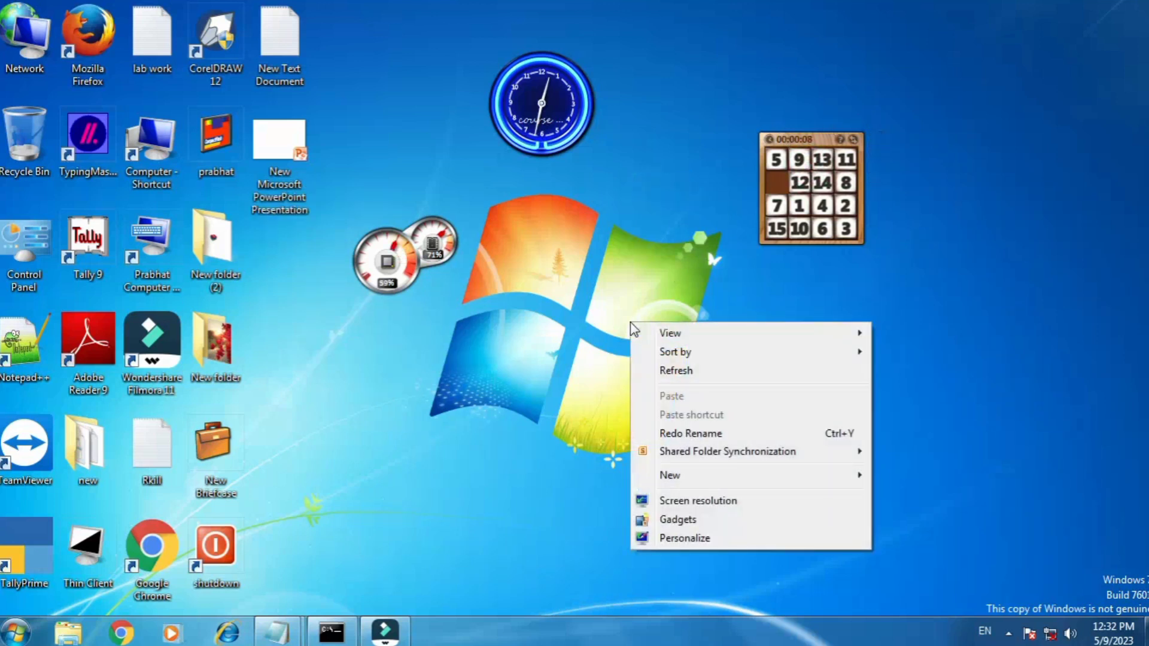
mouse_move(693, 335)
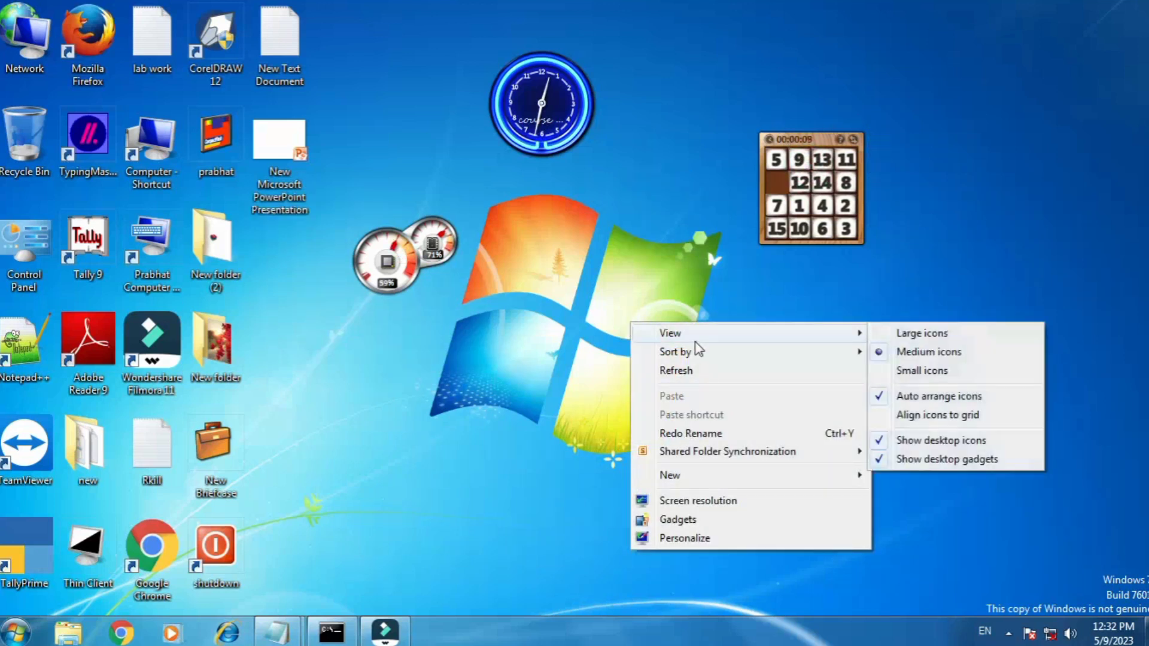
click(883, 461)
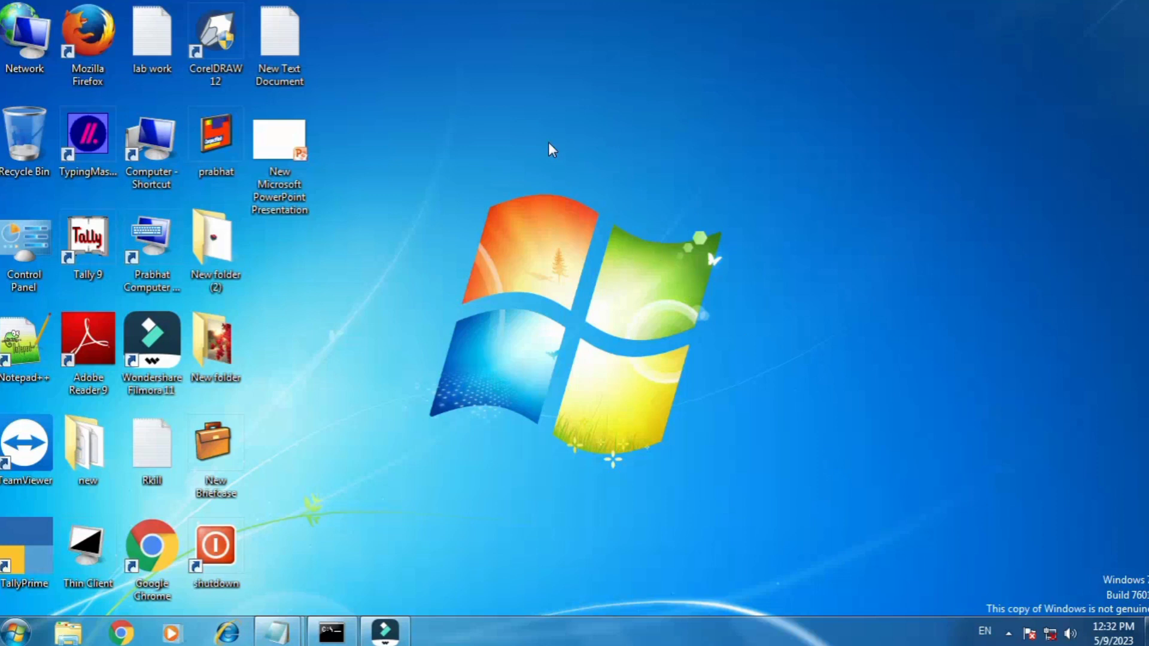
Show the desktop gadgets again through the desktop's view options.
right_click(506, 110)
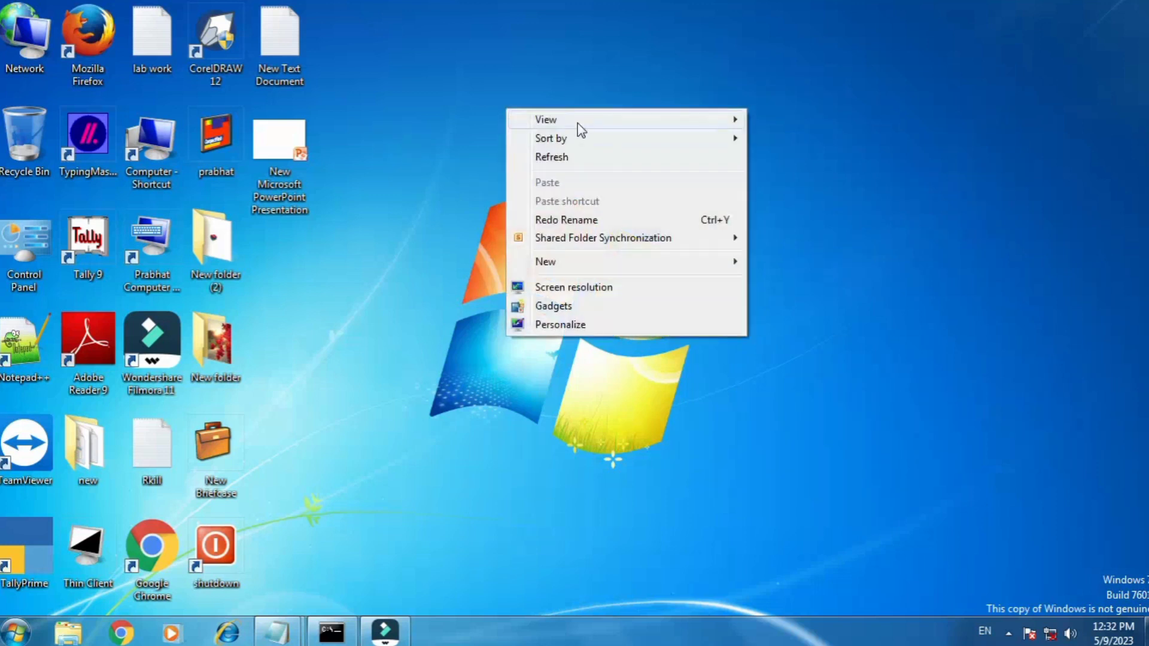
mouse_move(578, 125)
click(533, 21)
right_click(495, 66)
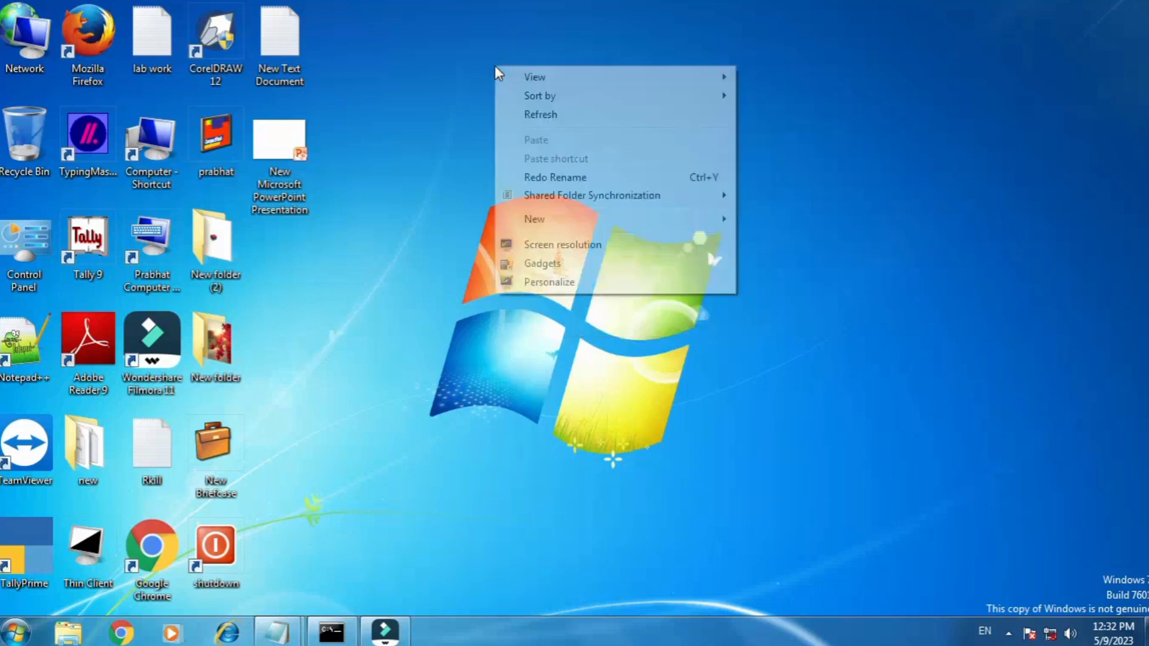
mouse_move(551, 80)
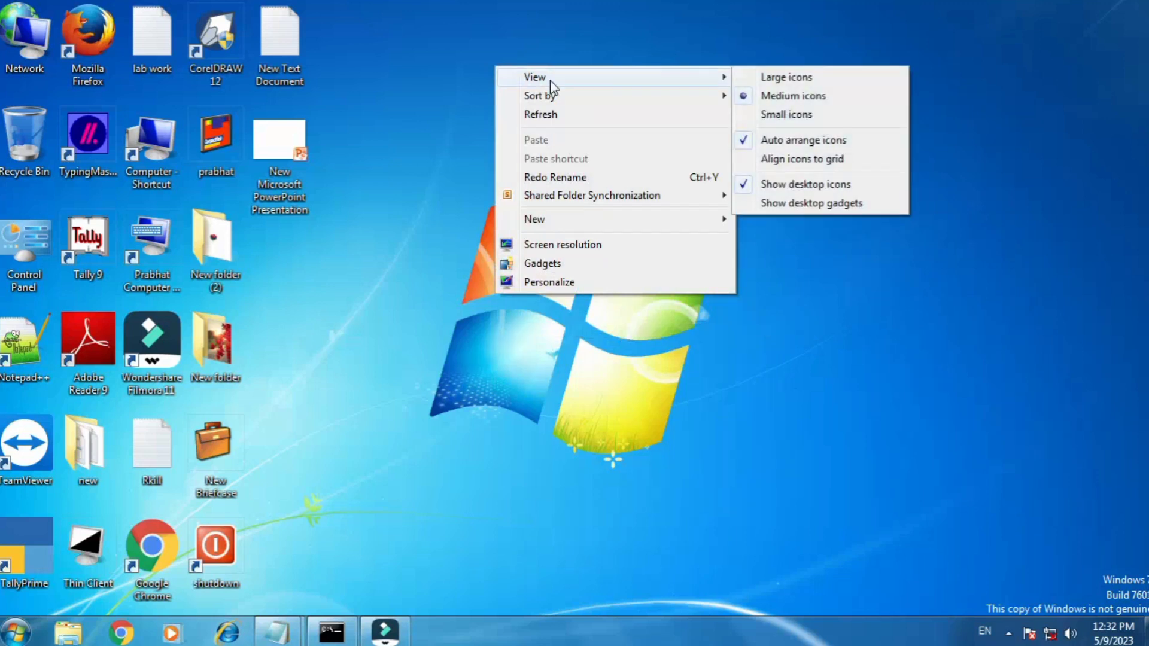
click(746, 204)
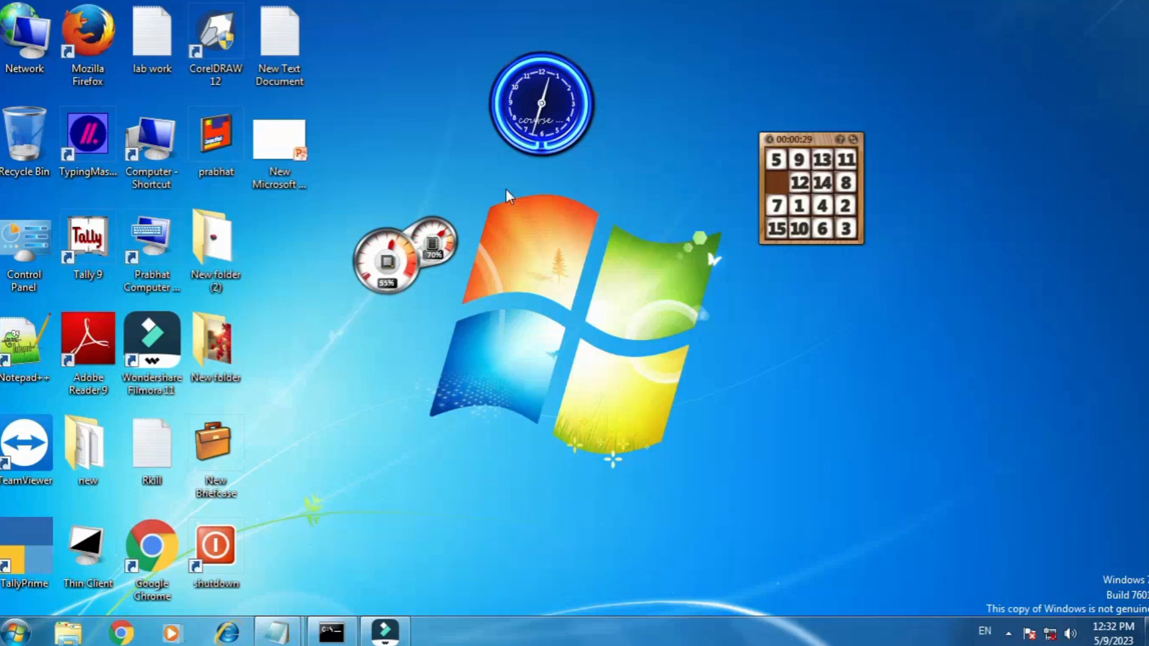
drag(344, 17, 928, 363)
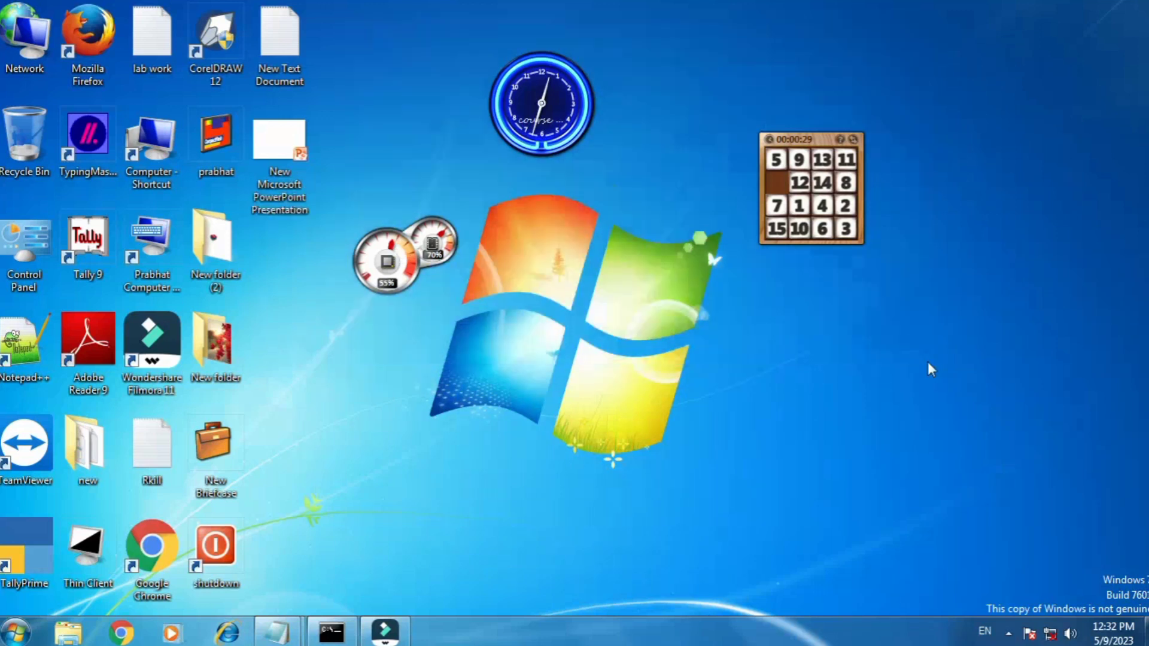
Open the desktop personalization settings and try out the Characters and Nature Aero themes.
right_click(593, 285)
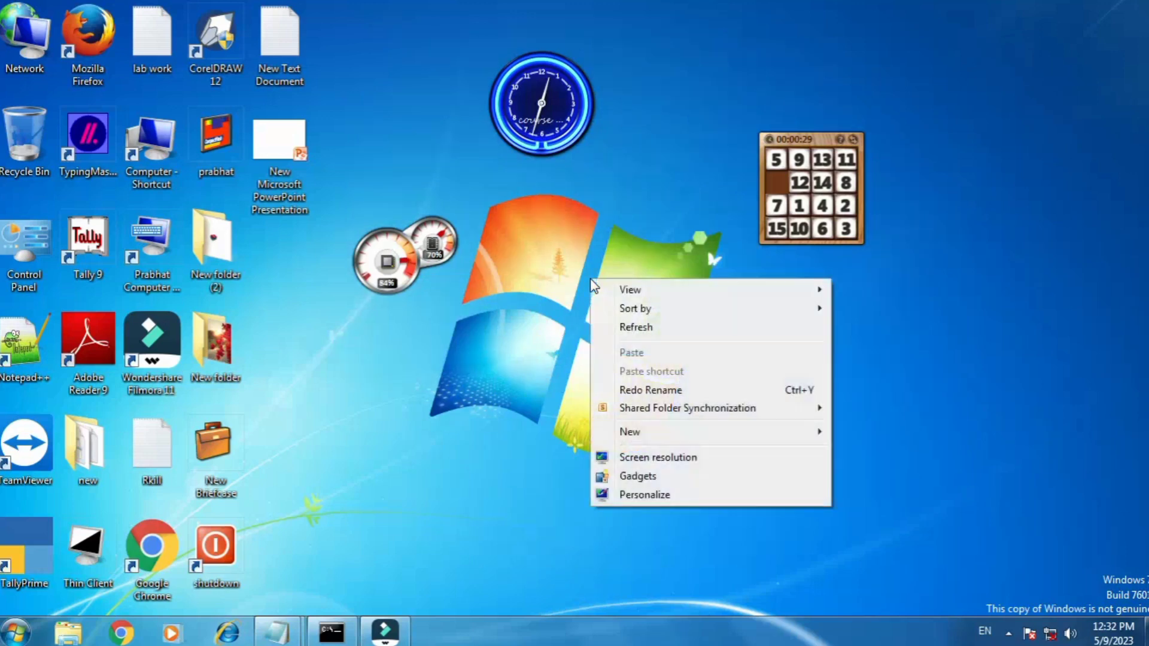
click(655, 498)
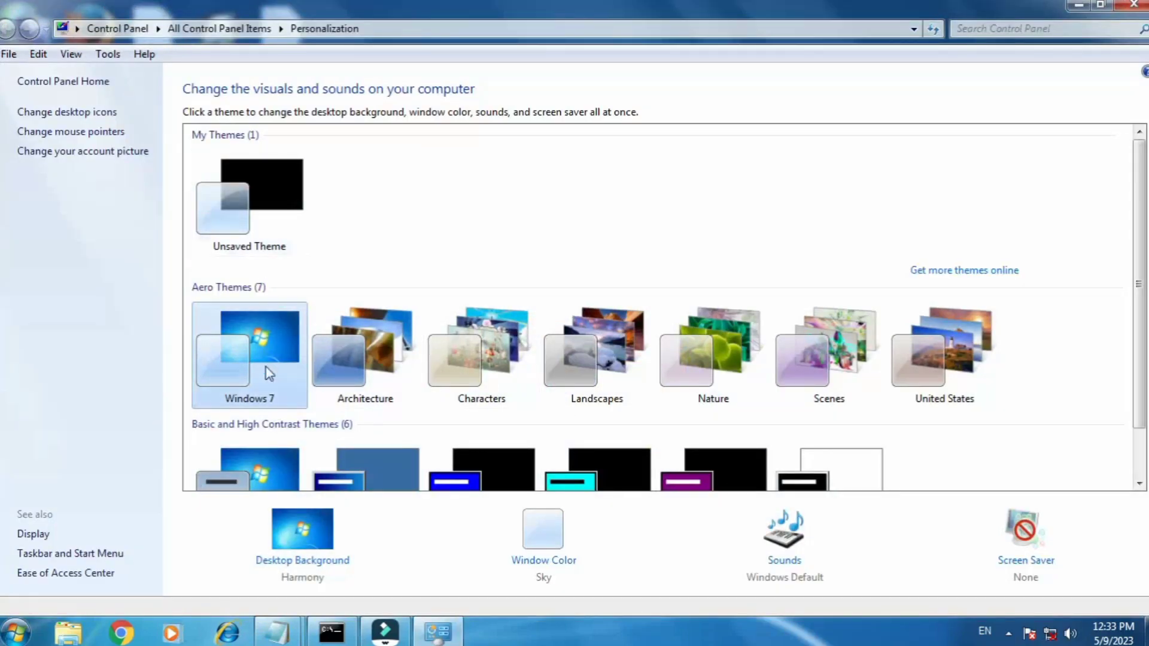
scroll(826, 368, down, 1)
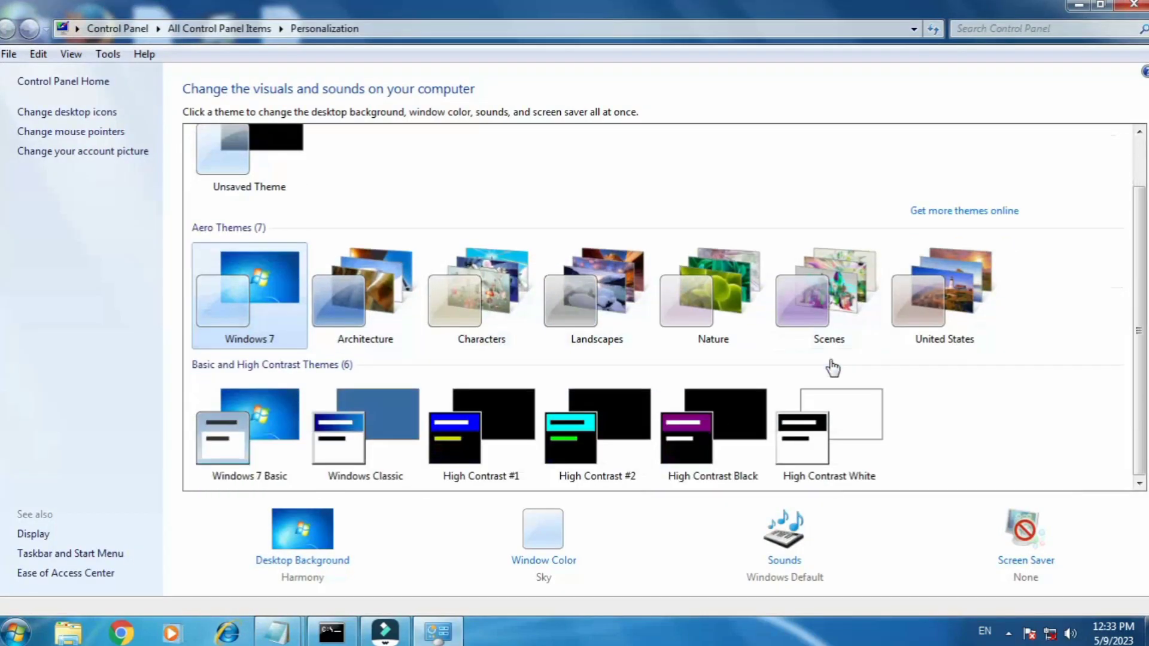
click(457, 292)
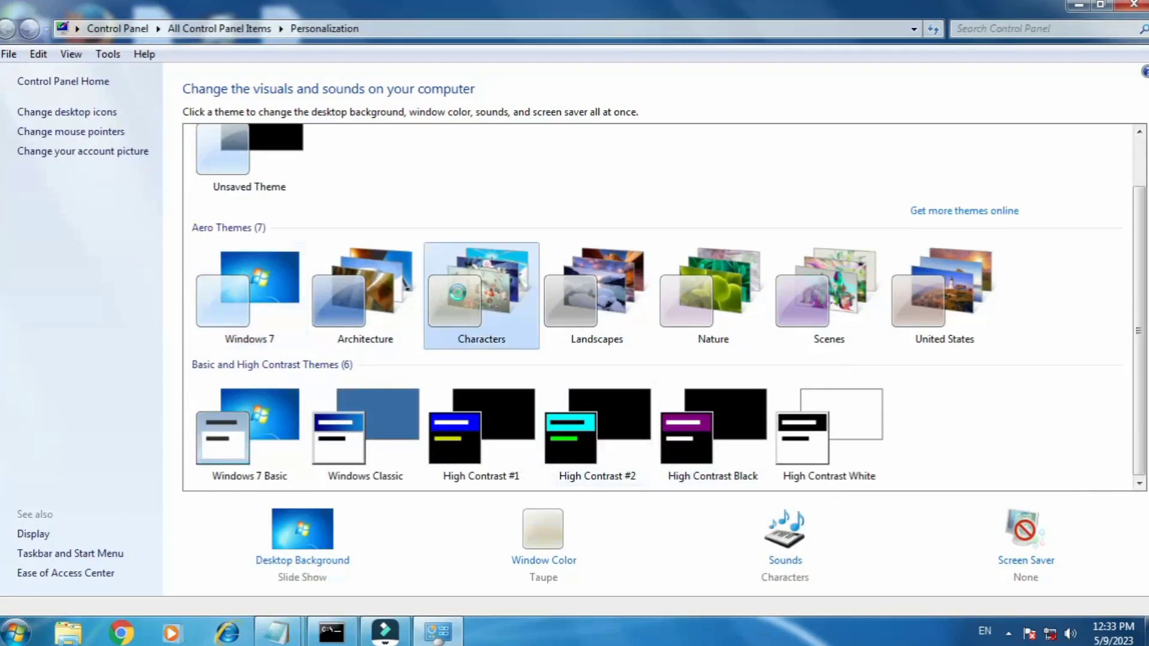
click(733, 302)
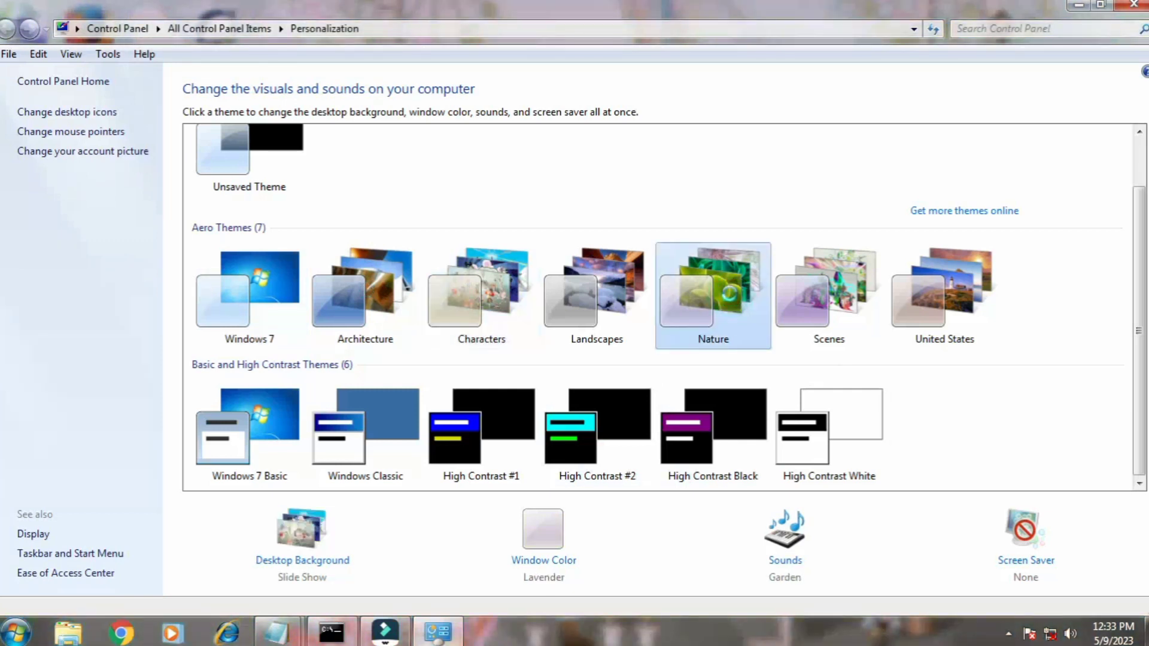
Apply the Landscapes Aero theme, close the settings and switch the desktop to the theme's next background picture.
click(584, 295)
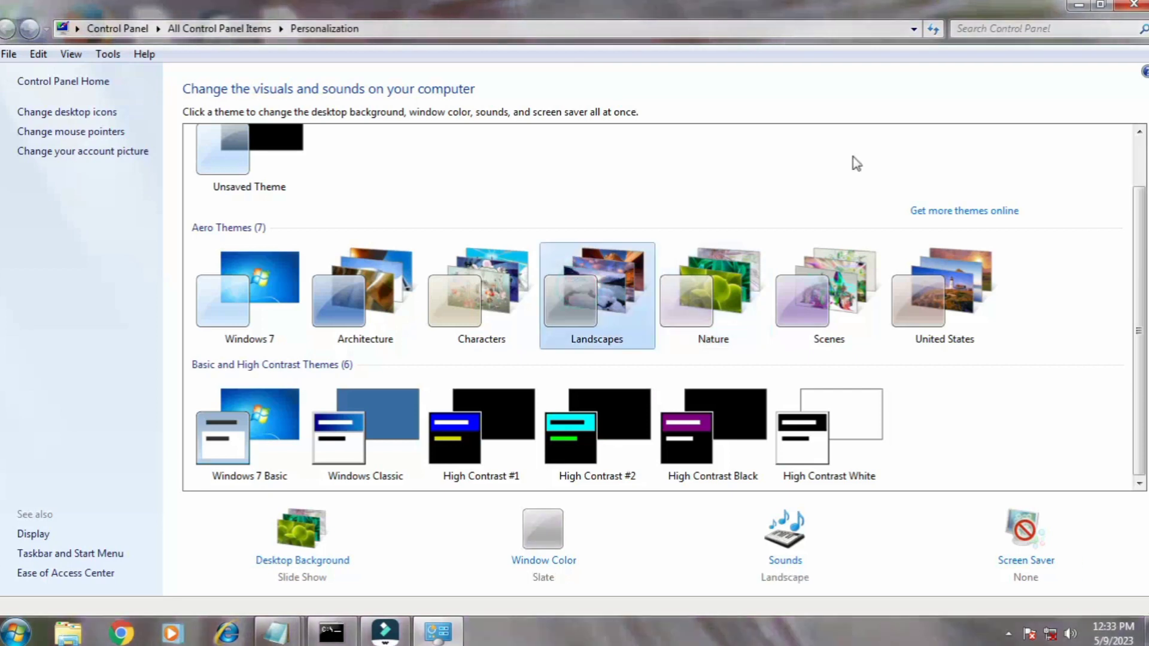
click(1144, 6)
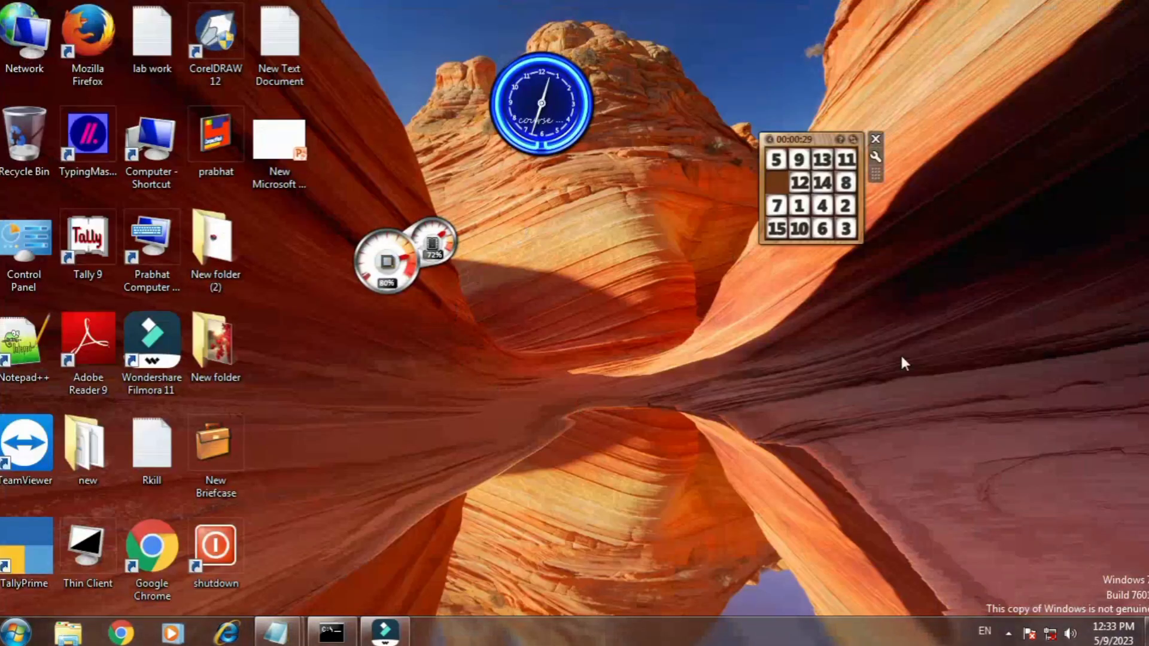
right_click(553, 276)
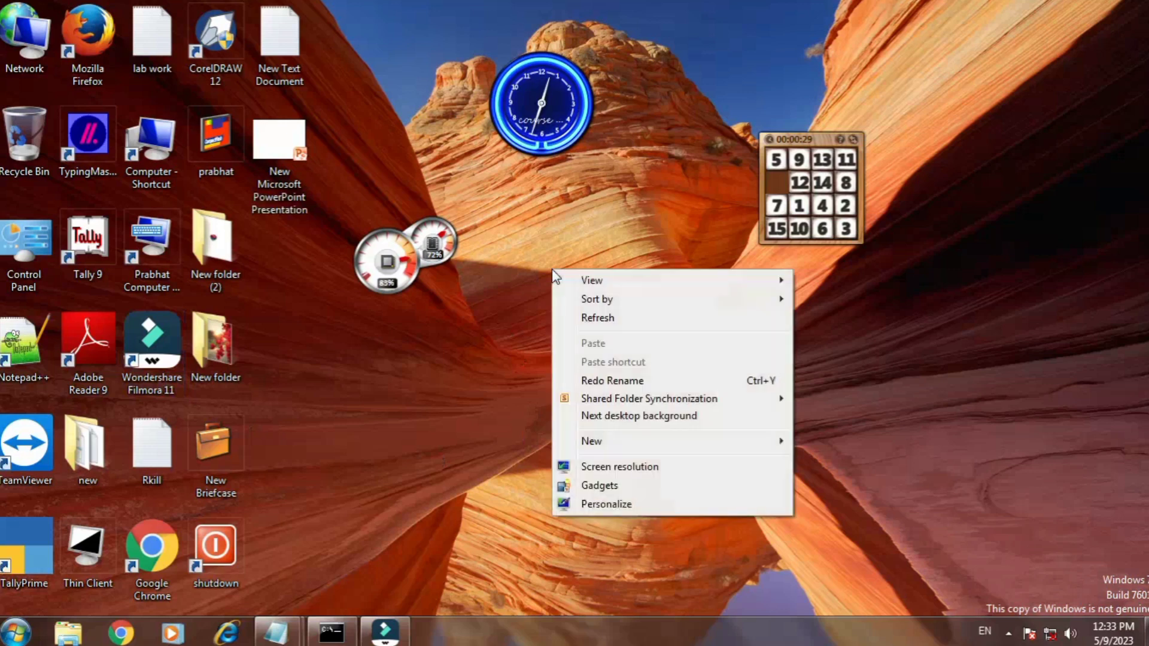
click(593, 417)
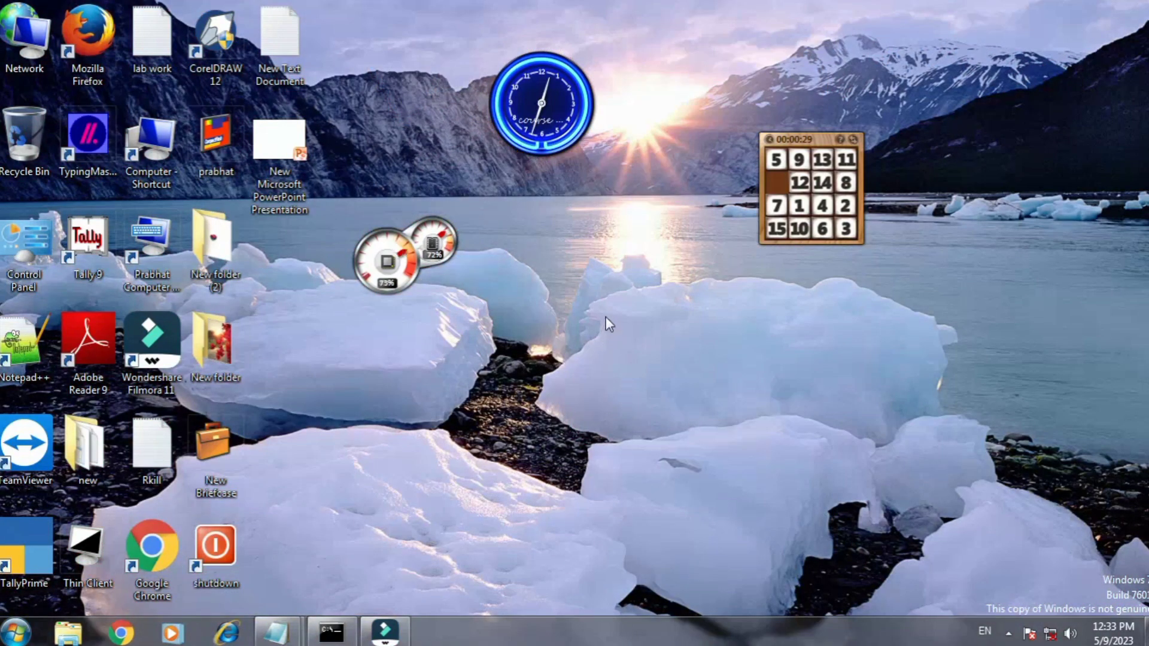
Open the desktop background settings from Personalization and select only the first Architecture picture.
right_click(586, 283)
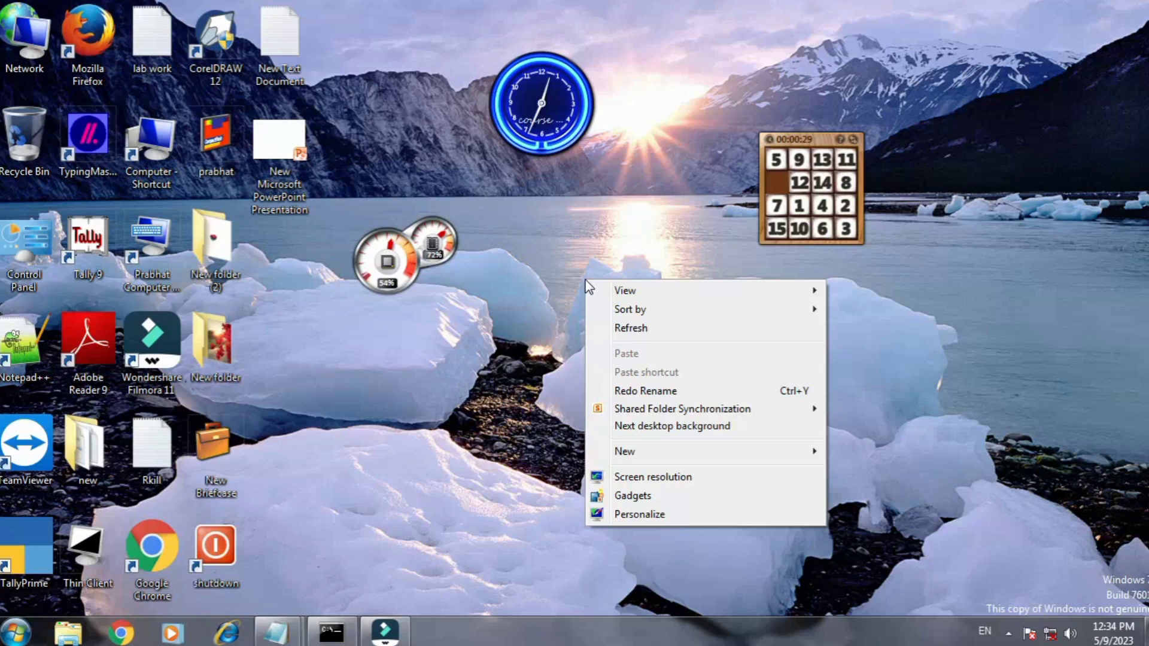
click(653, 514)
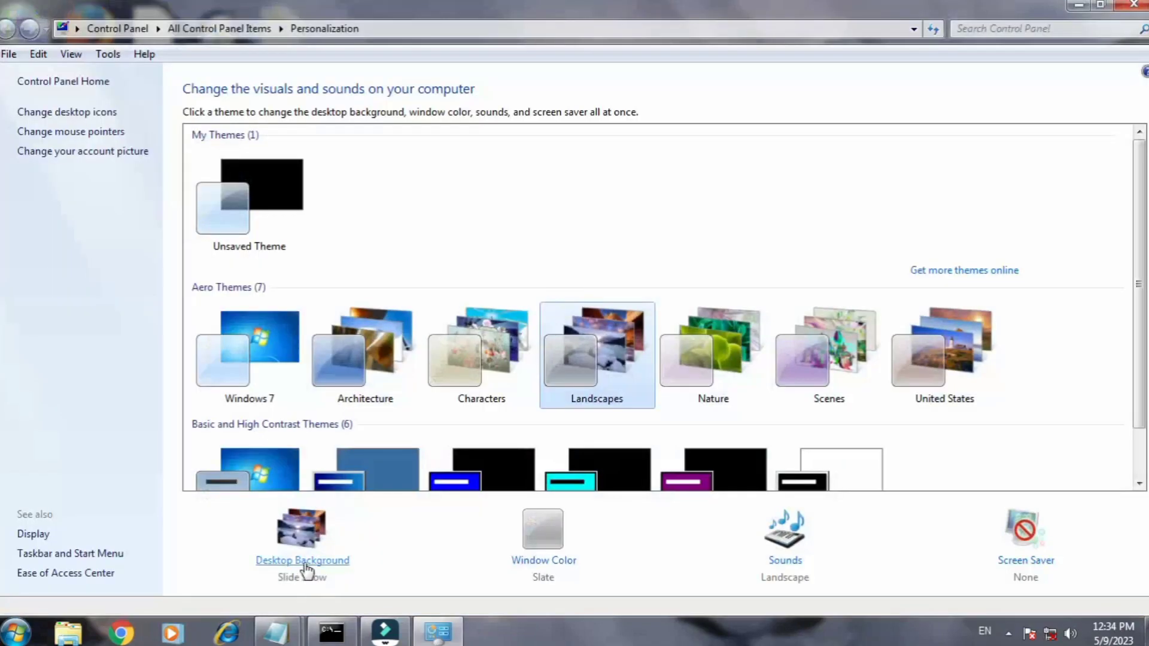
click(304, 561)
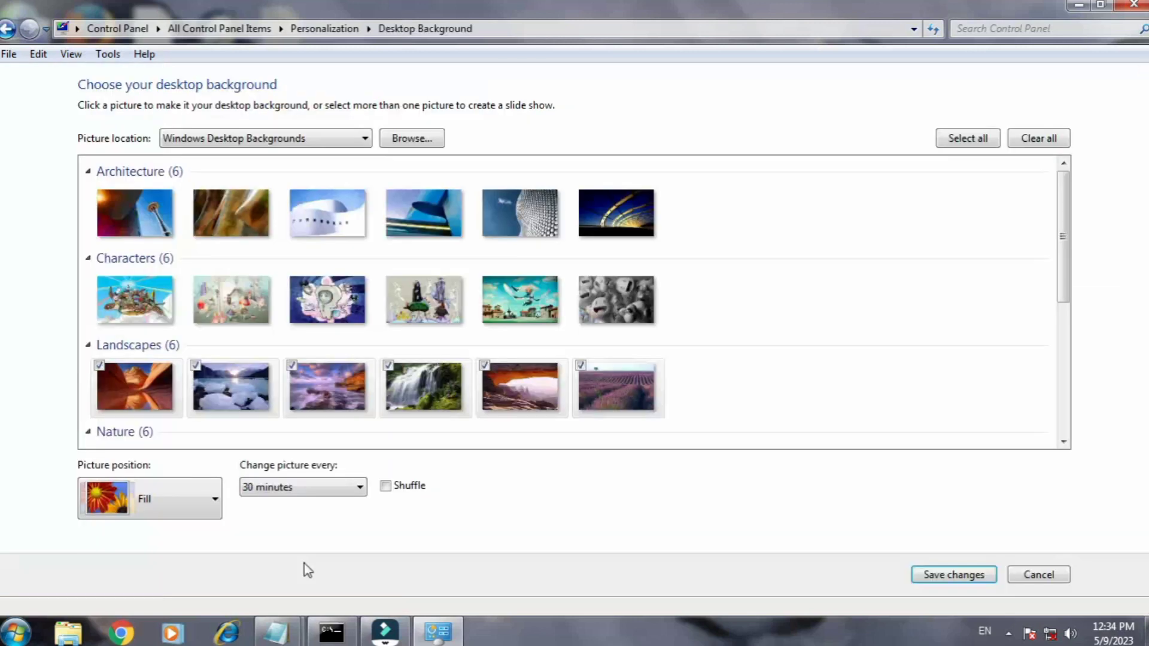
click(96, 193)
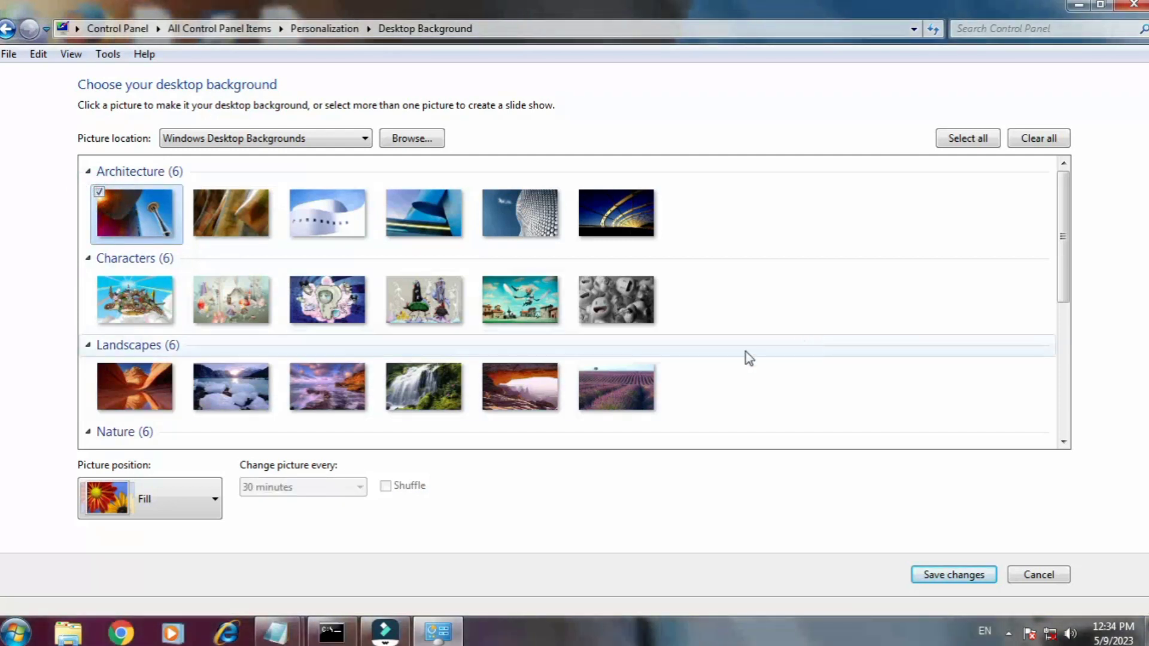
Save all six Landscapes pictures as the background slide show and switch the desktop to the next picture.
click(805, 341)
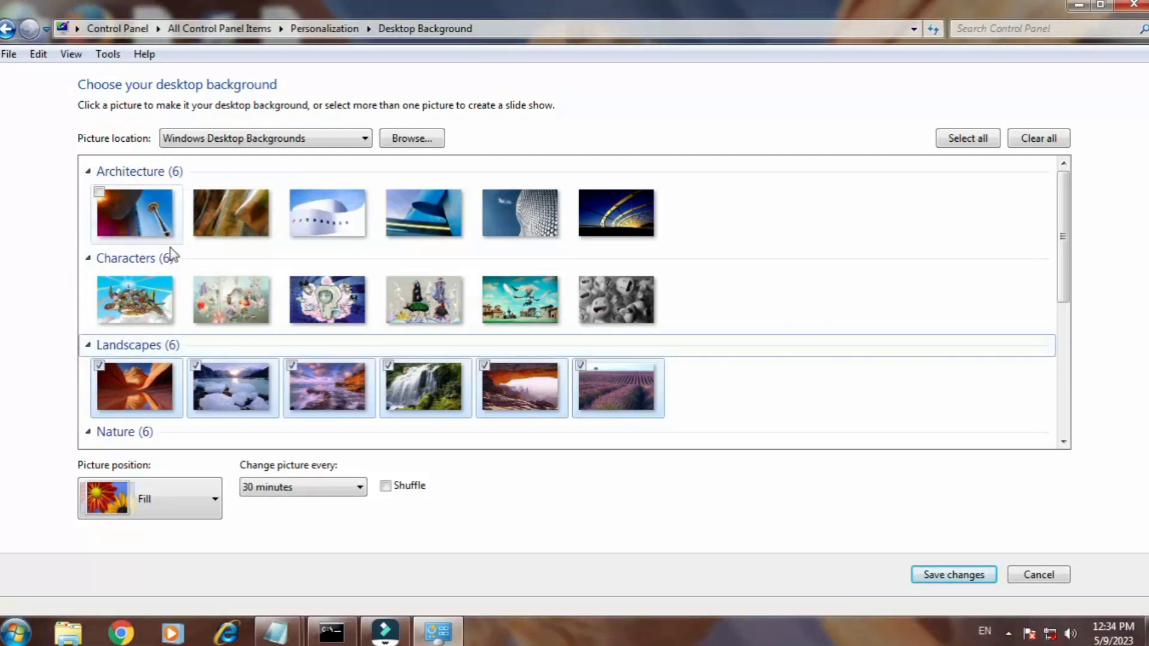
click(956, 578)
key(alt+F4)
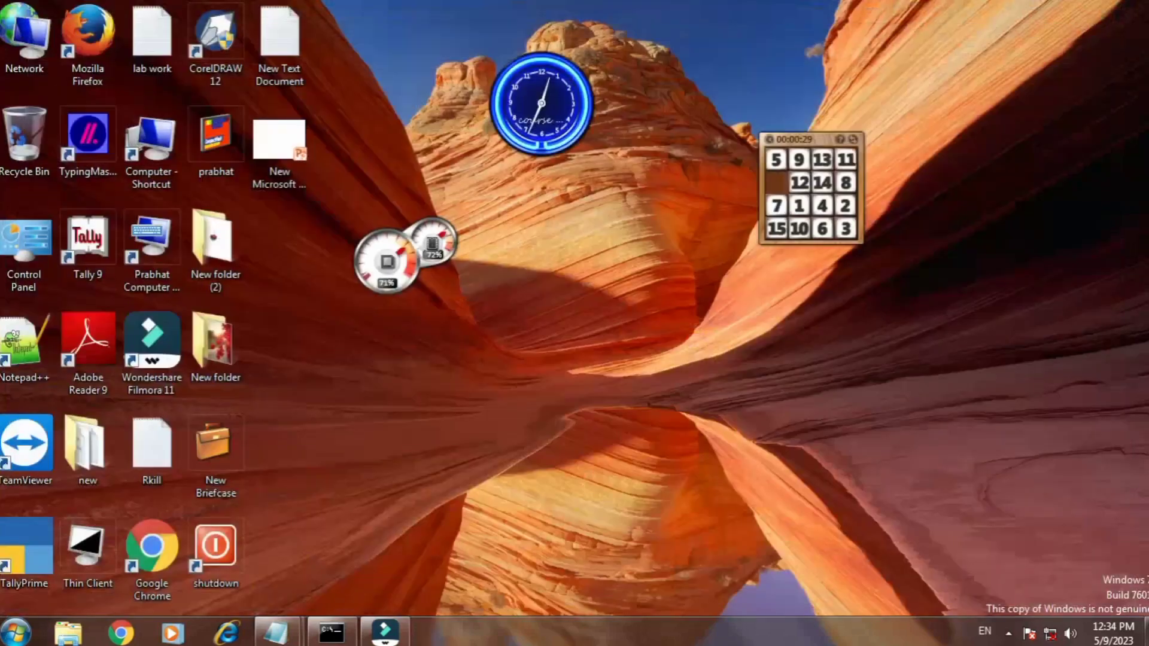
right_click(576, 263)
click(658, 409)
Open the window color settings from Personalization, try Twilight and change the color to Ruby.
right_click(572, 283)
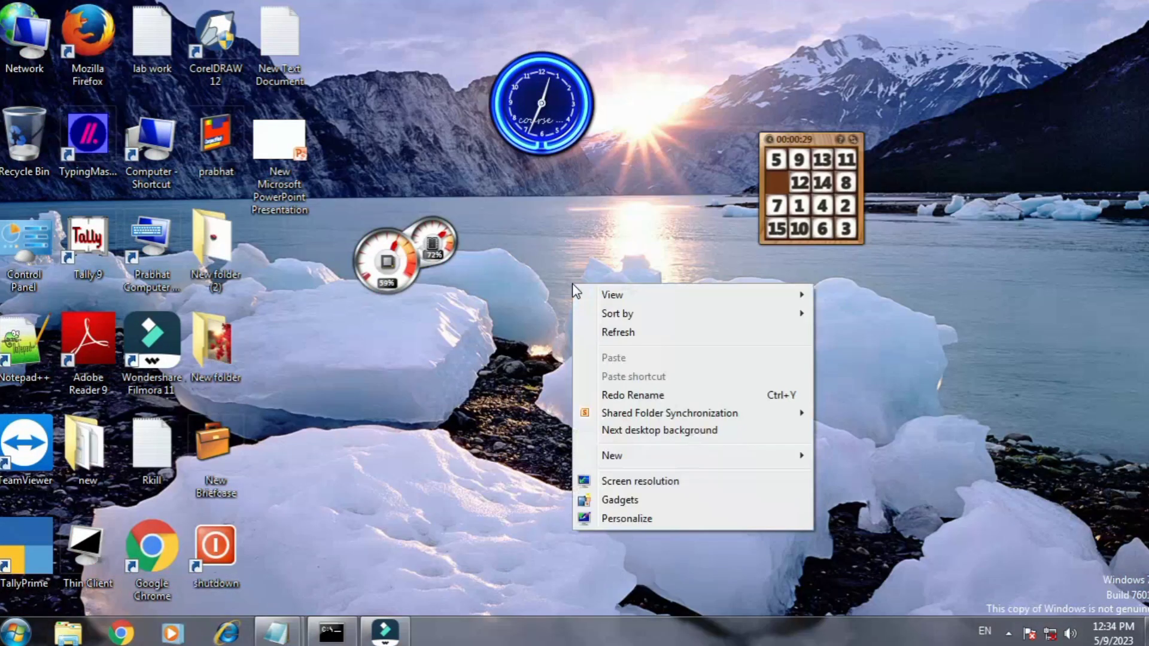
click(618, 525)
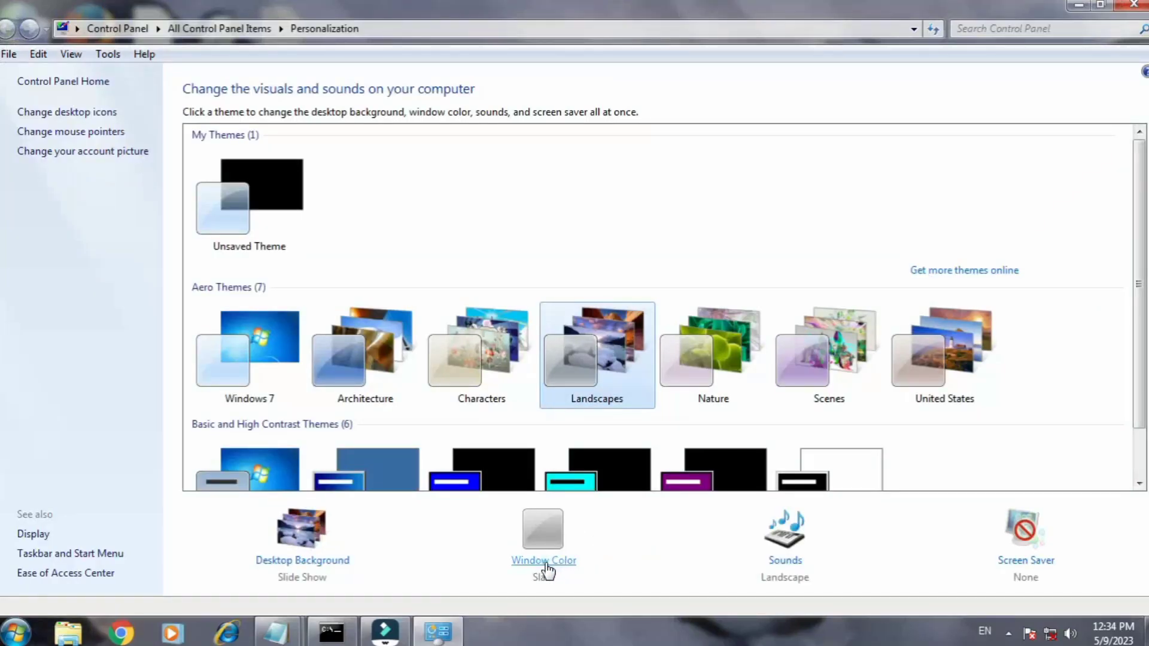
click(544, 561)
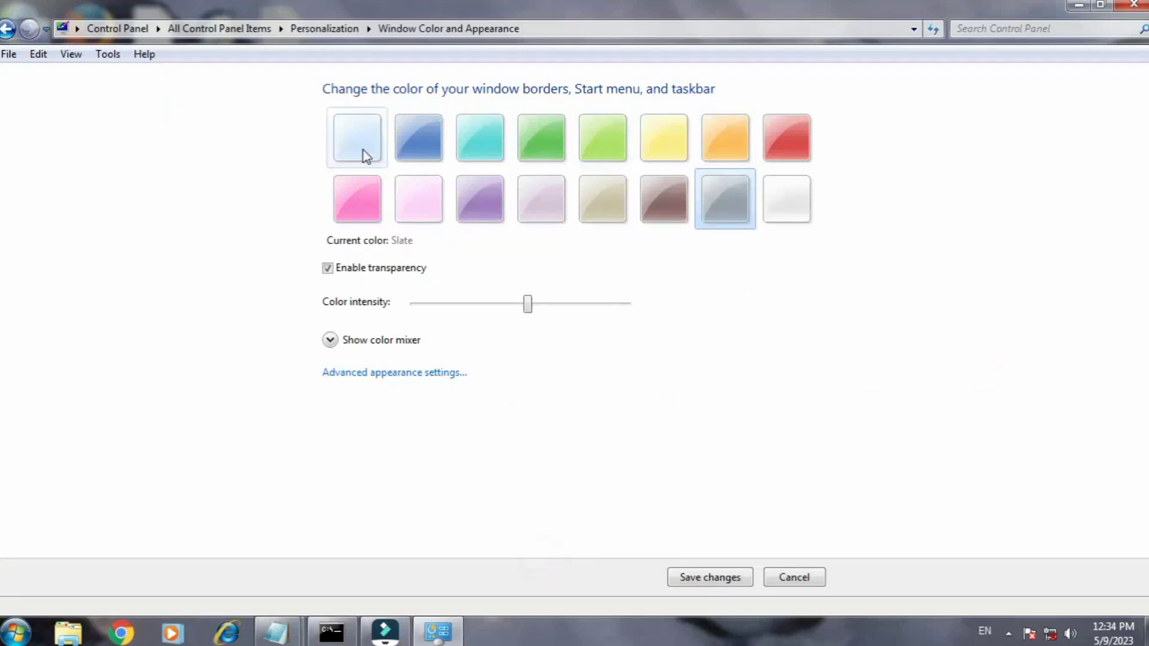
click(440, 147)
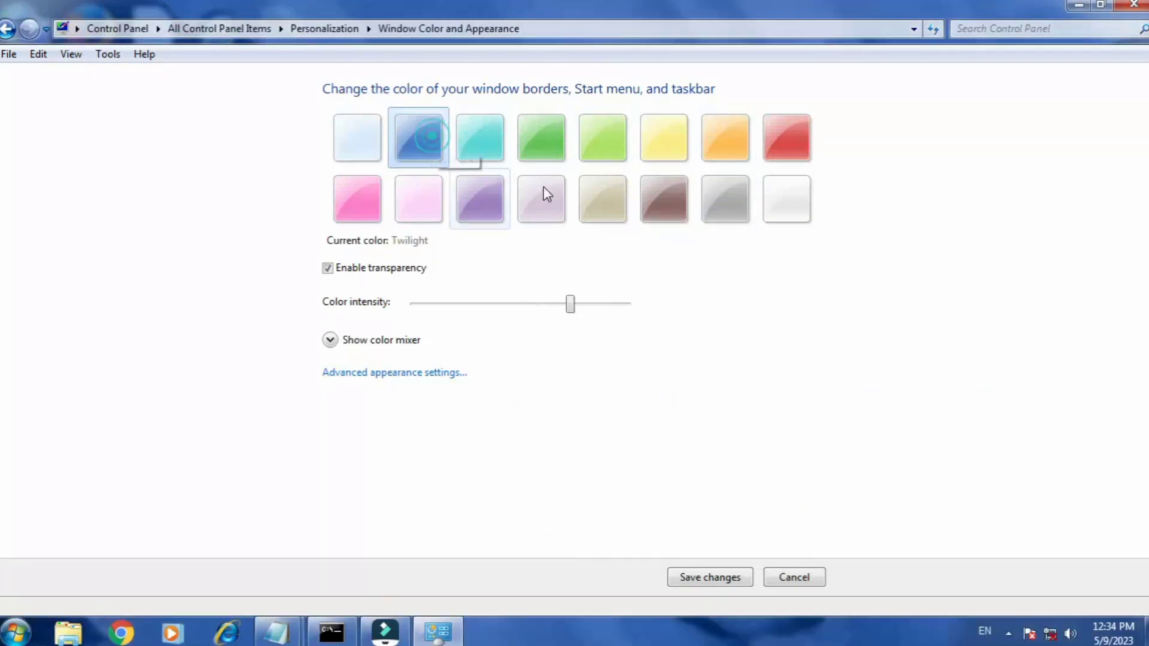
click(800, 147)
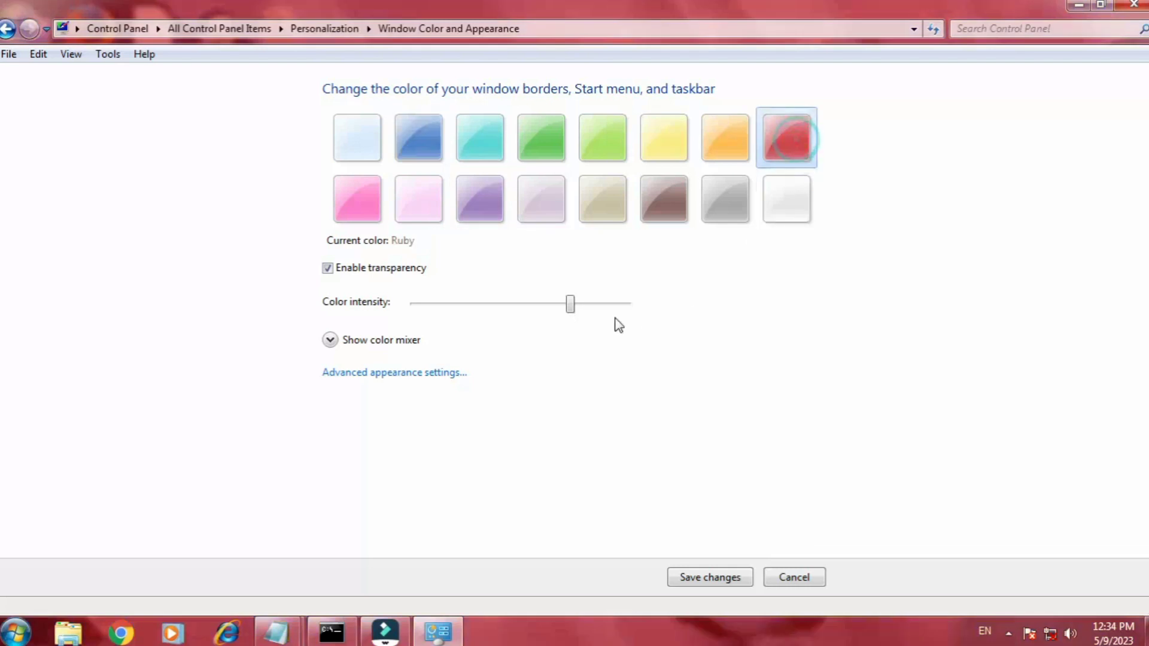
Lower the window color intensity to near its minimum, save the changes and check the look of the Start menu.
drag(572, 306, 436, 304)
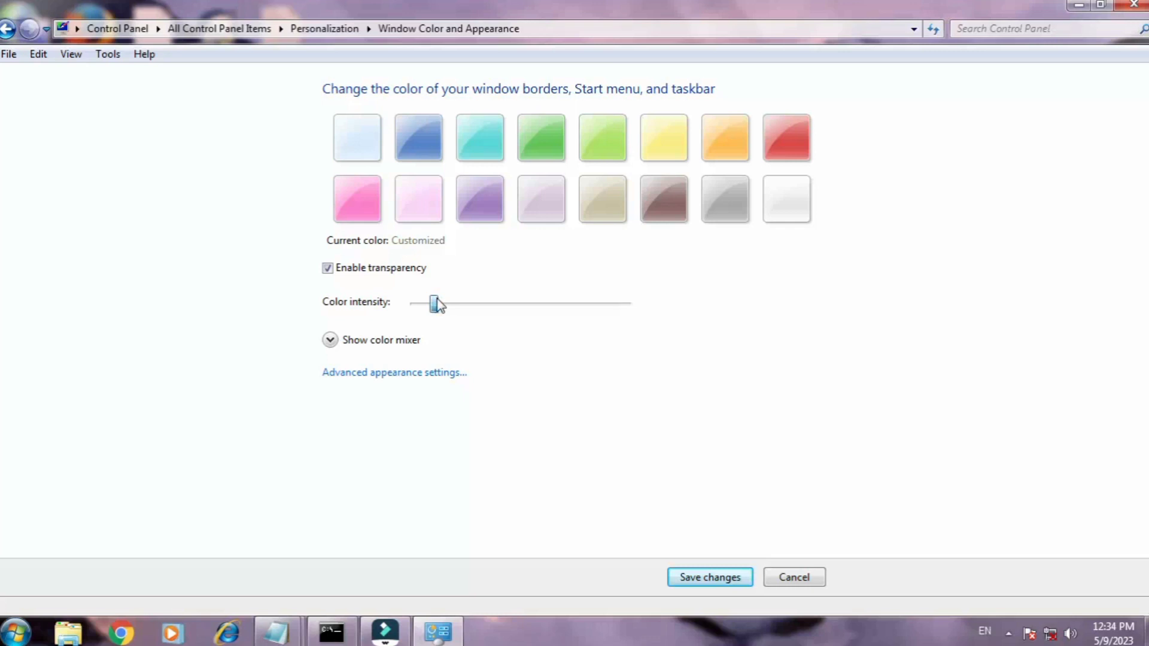
click(737, 589)
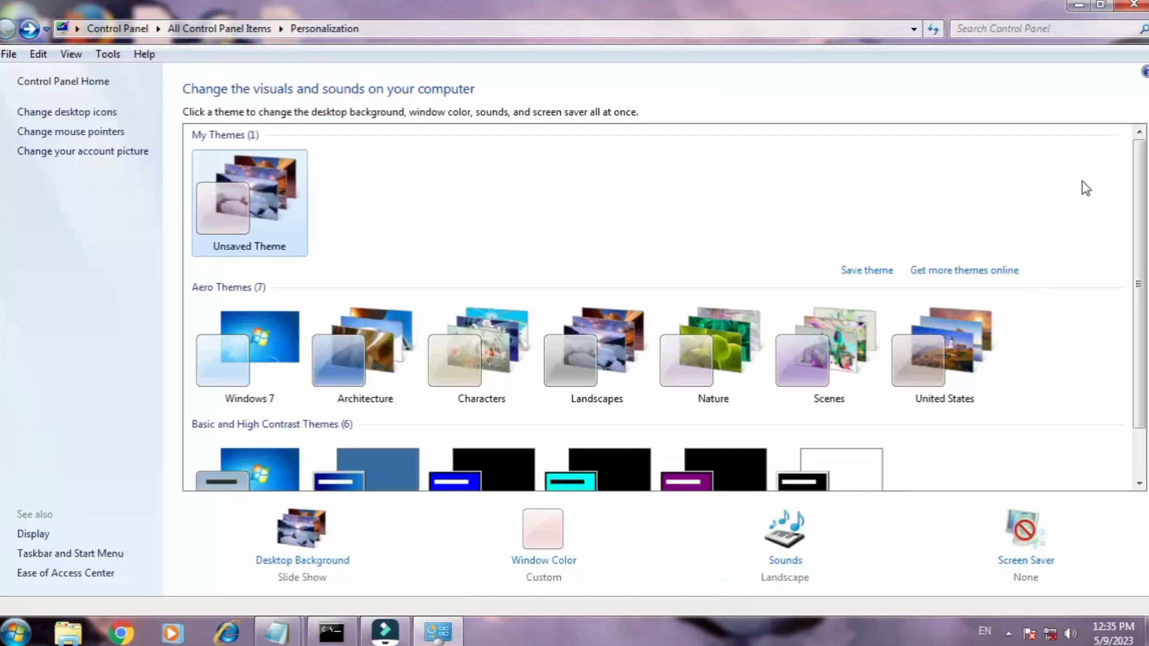
key(alt+F4)
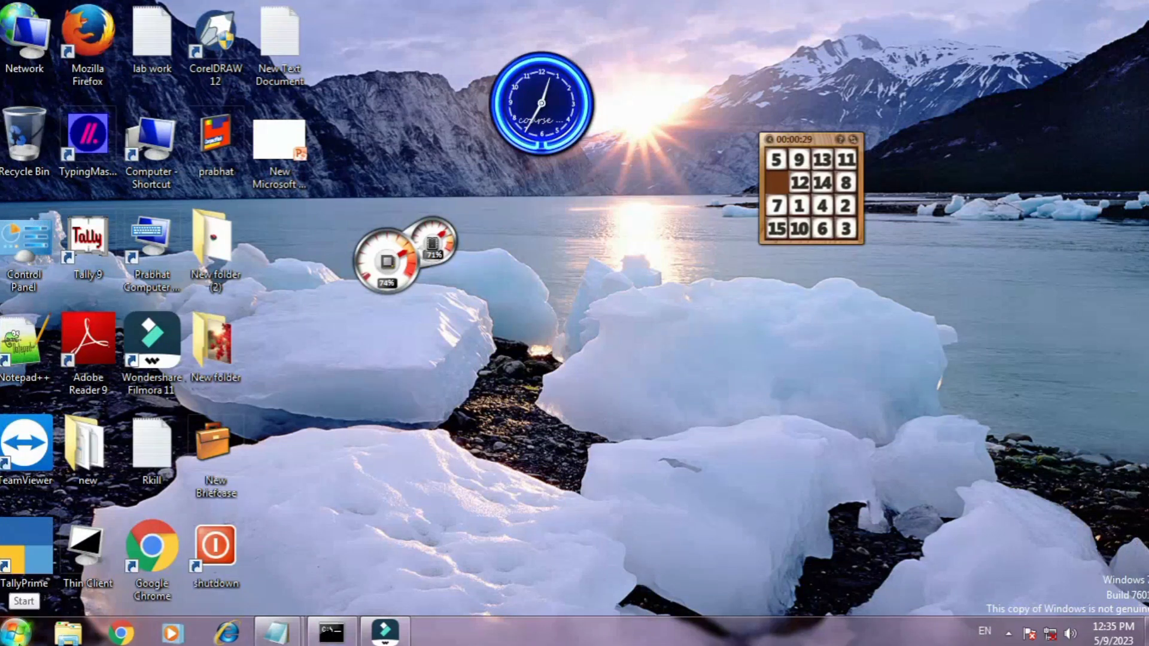
click(16, 632)
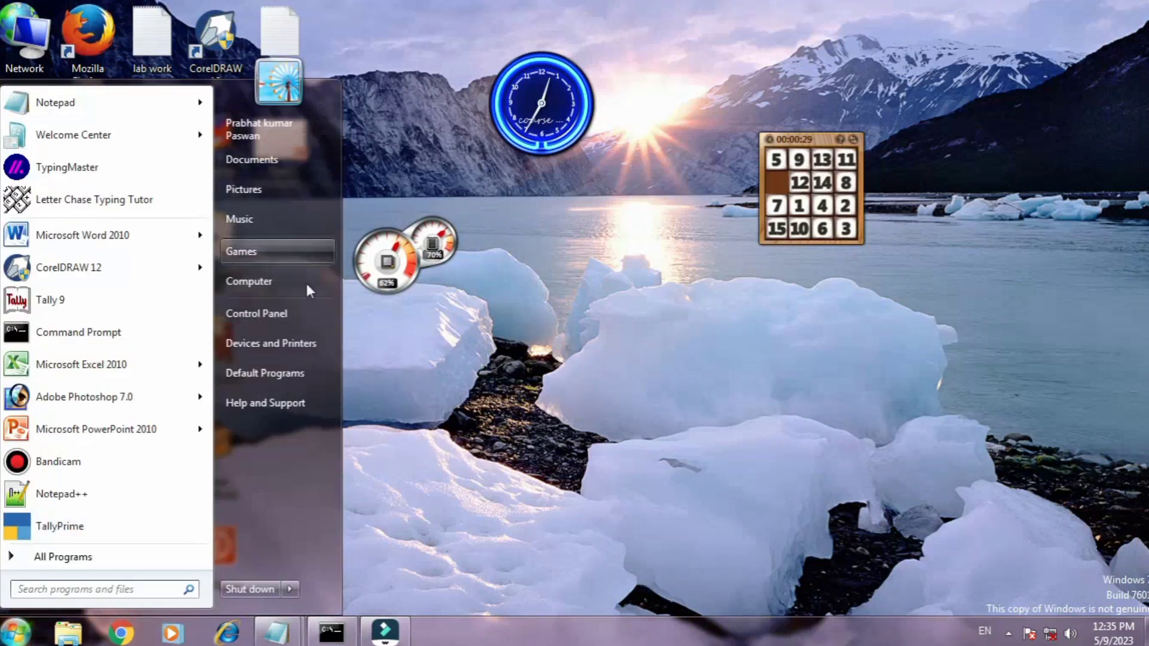
click(595, 272)
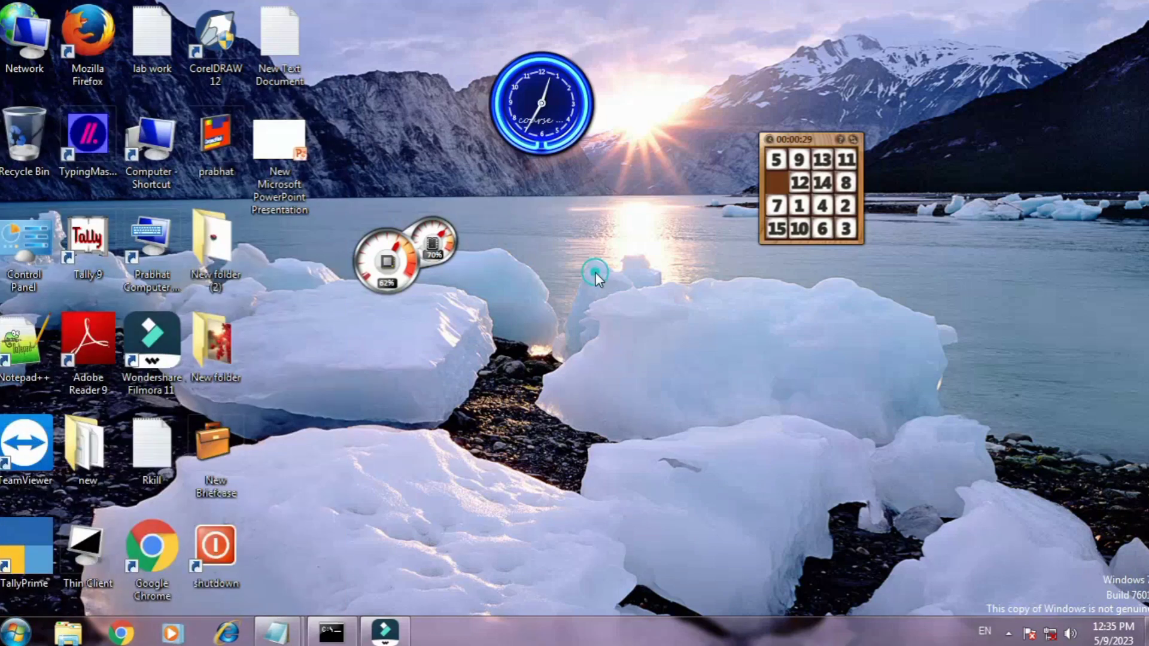
Open the sound settings from Personalization and assign the Windows Error sound to the Close Program event.
right_click(595, 272)
click(656, 506)
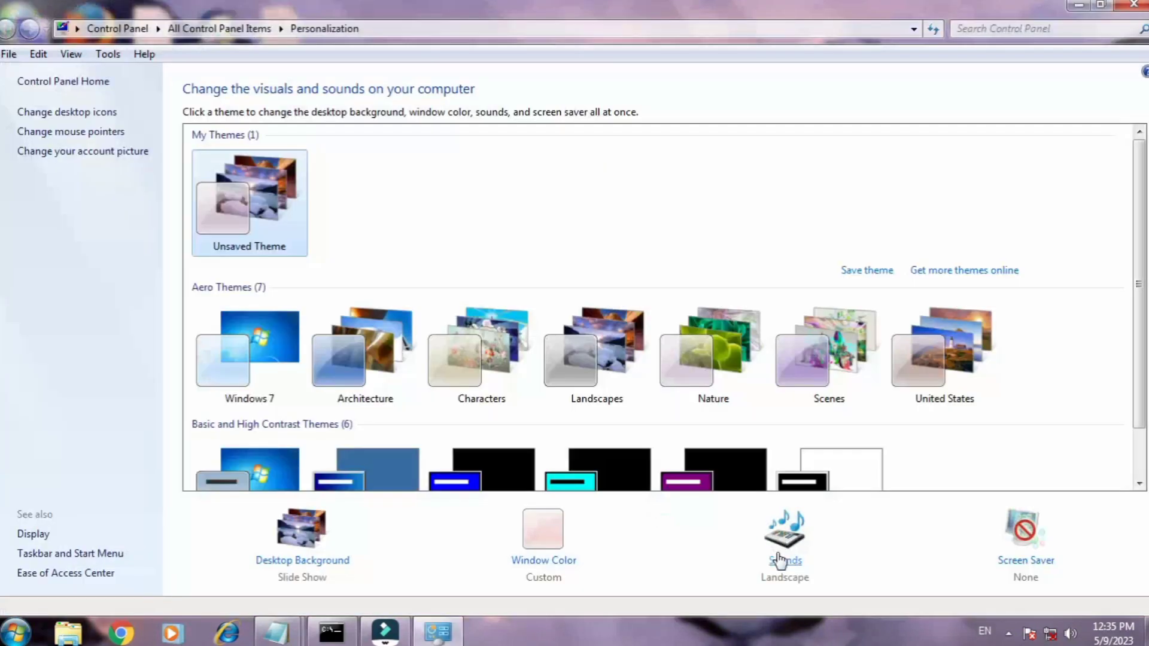
click(785, 560)
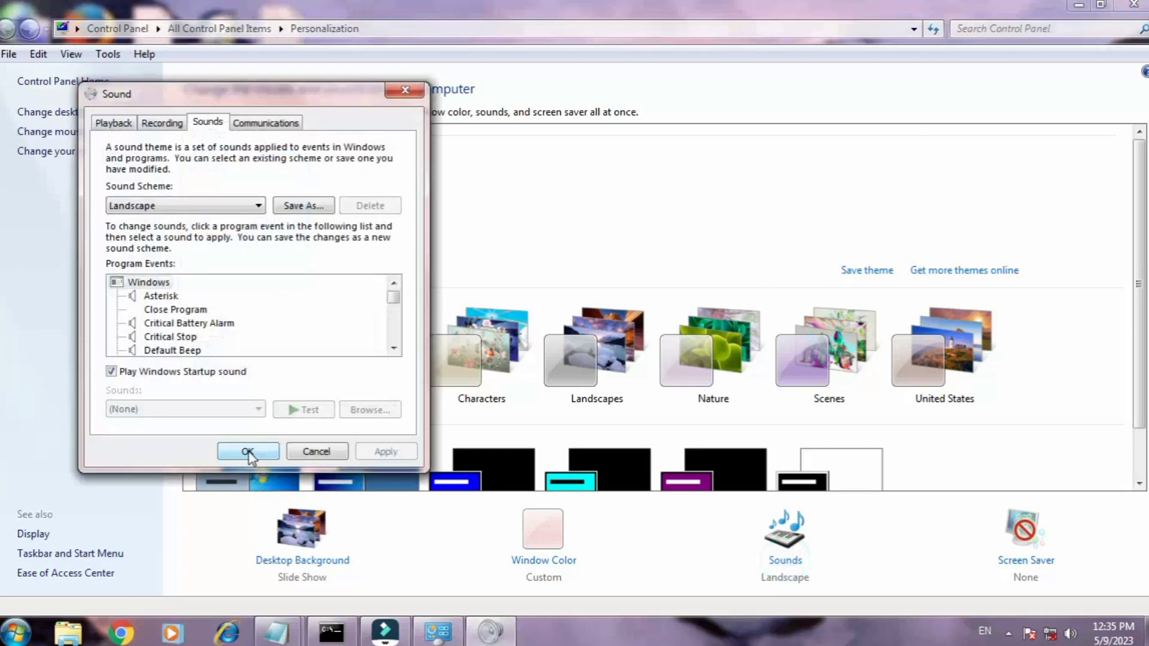
click(168, 310)
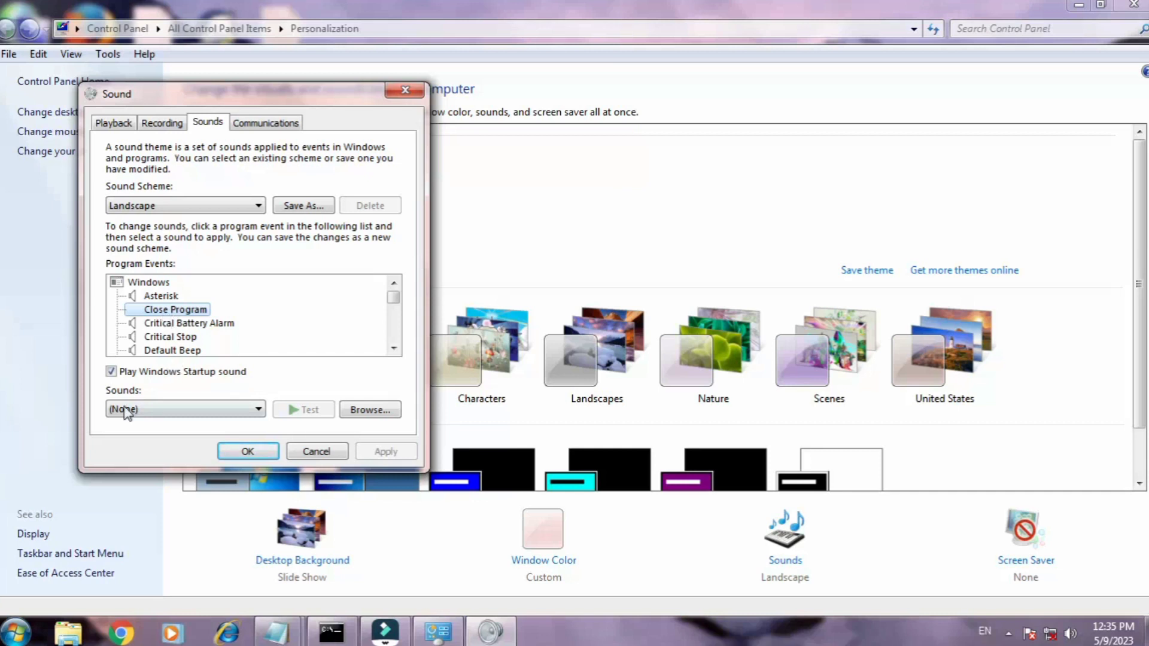
click(217, 409)
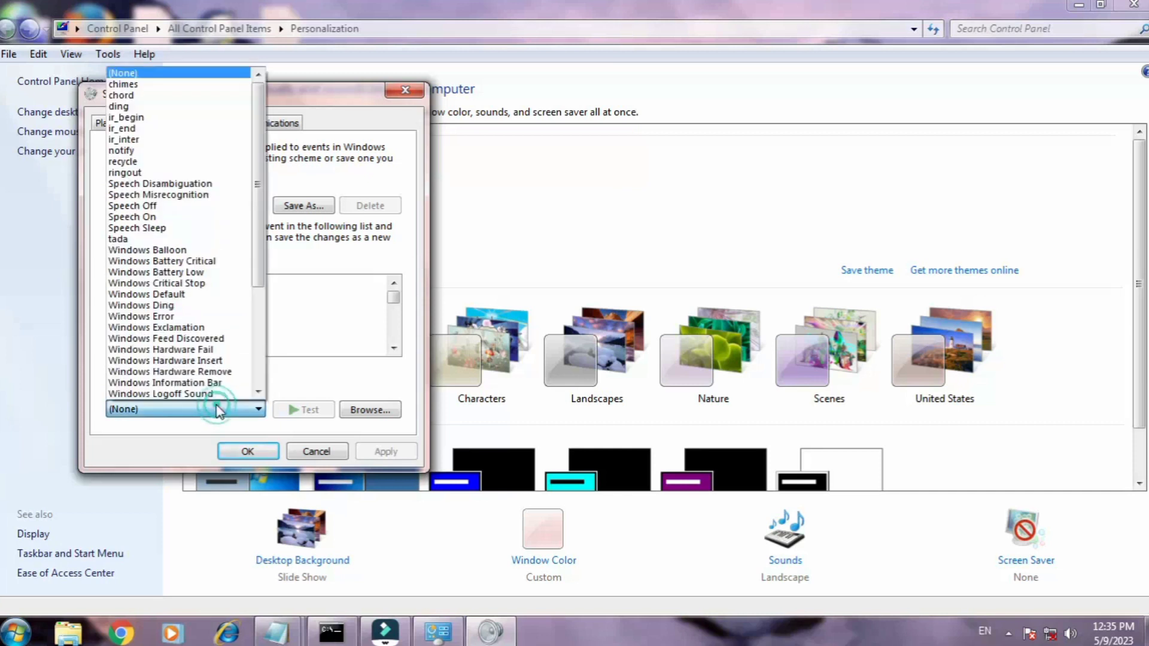
click(168, 316)
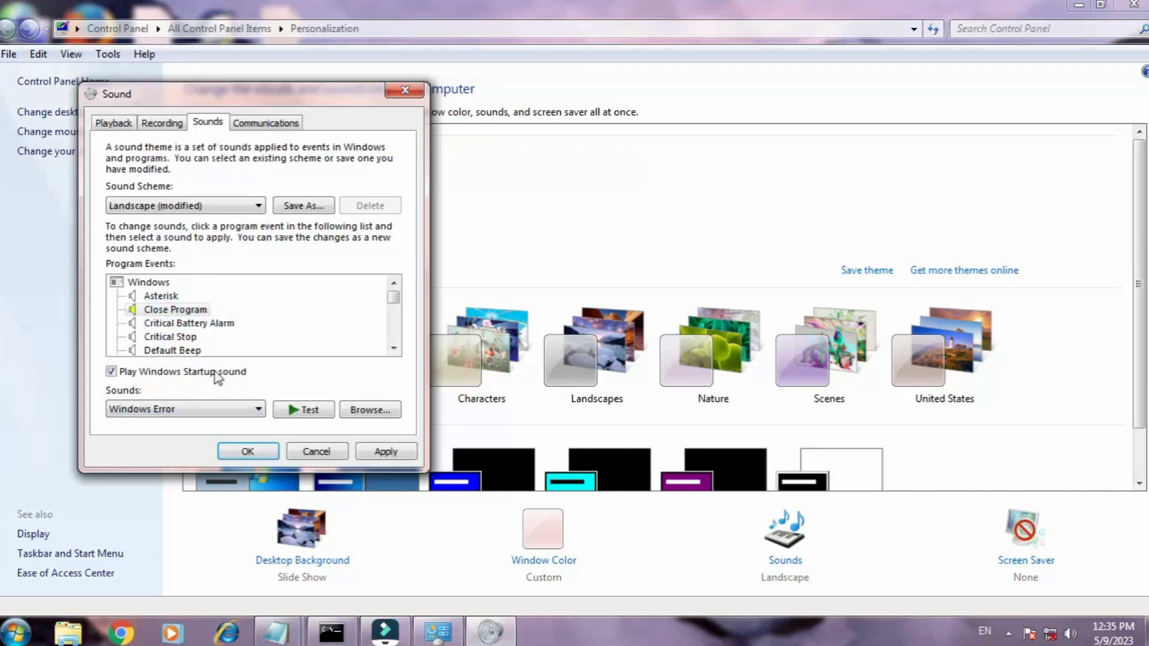
Test the sound chosen for Close Program, then apply the modified sound scheme and close the sound settings.
click(289, 412)
click(301, 413)
click(382, 454)
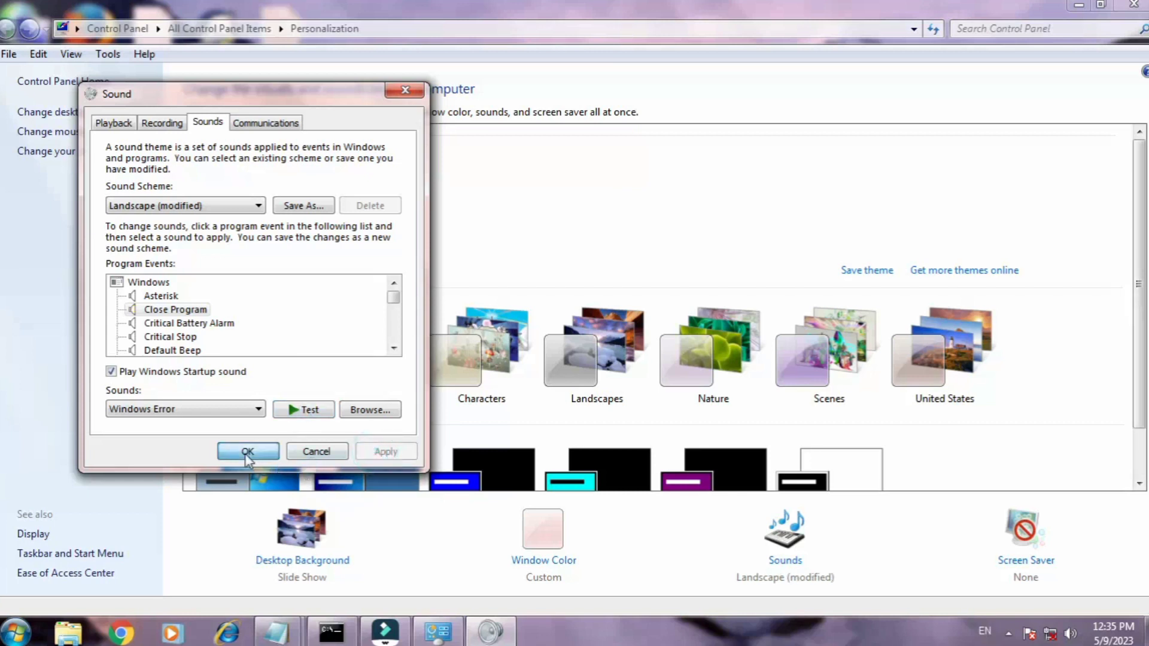
click(248, 453)
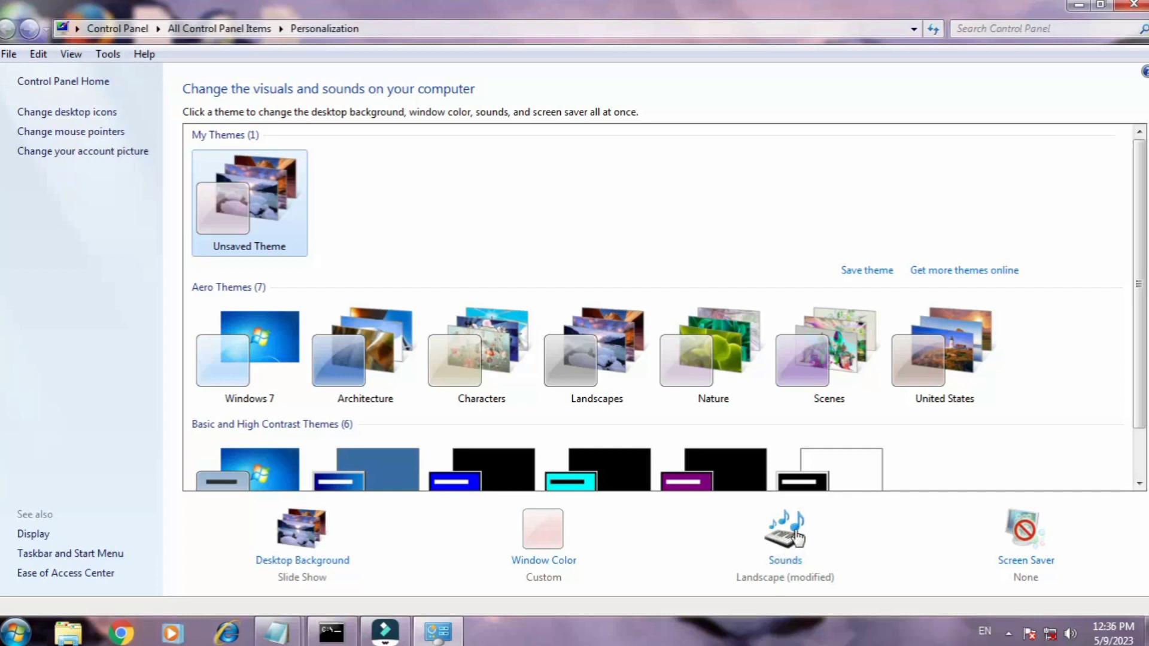
Choose the 3D Text screen saver from Personalization and replace its custom text with the course channel's name.
click(1011, 563)
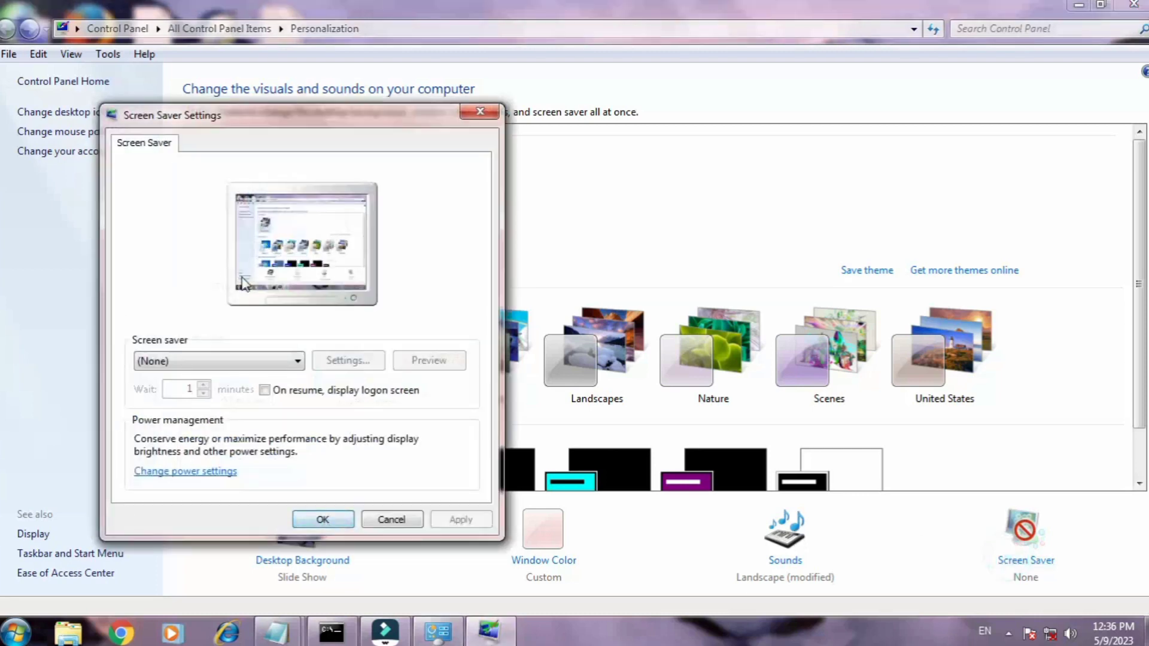
click(213, 362)
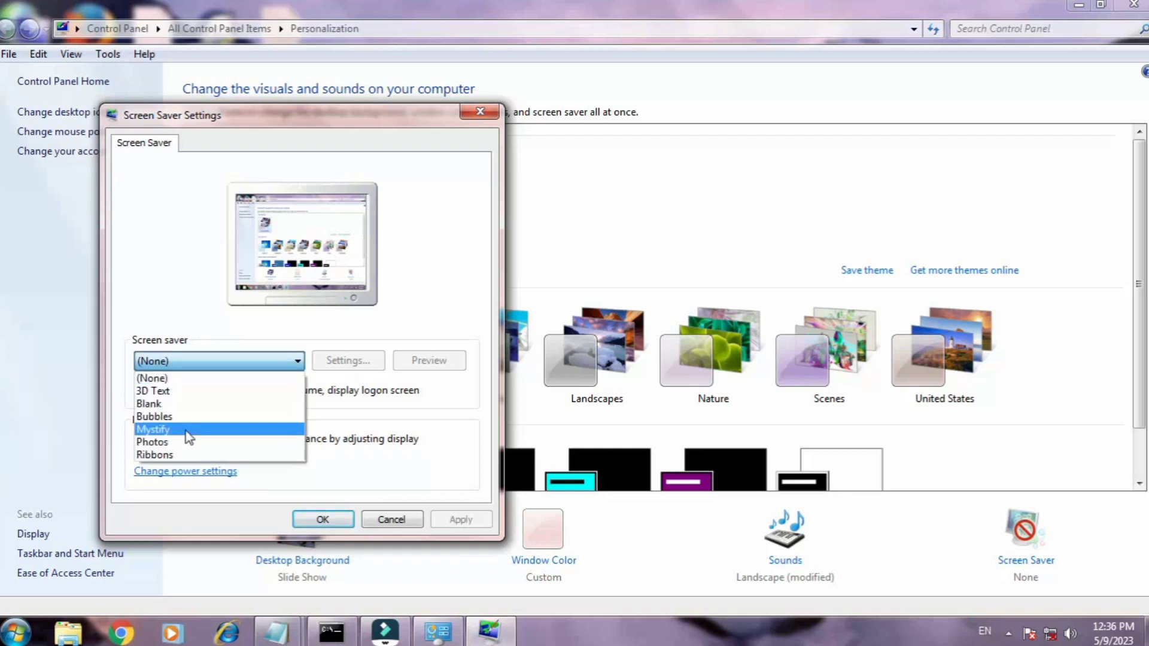
click(170, 392)
click(338, 361)
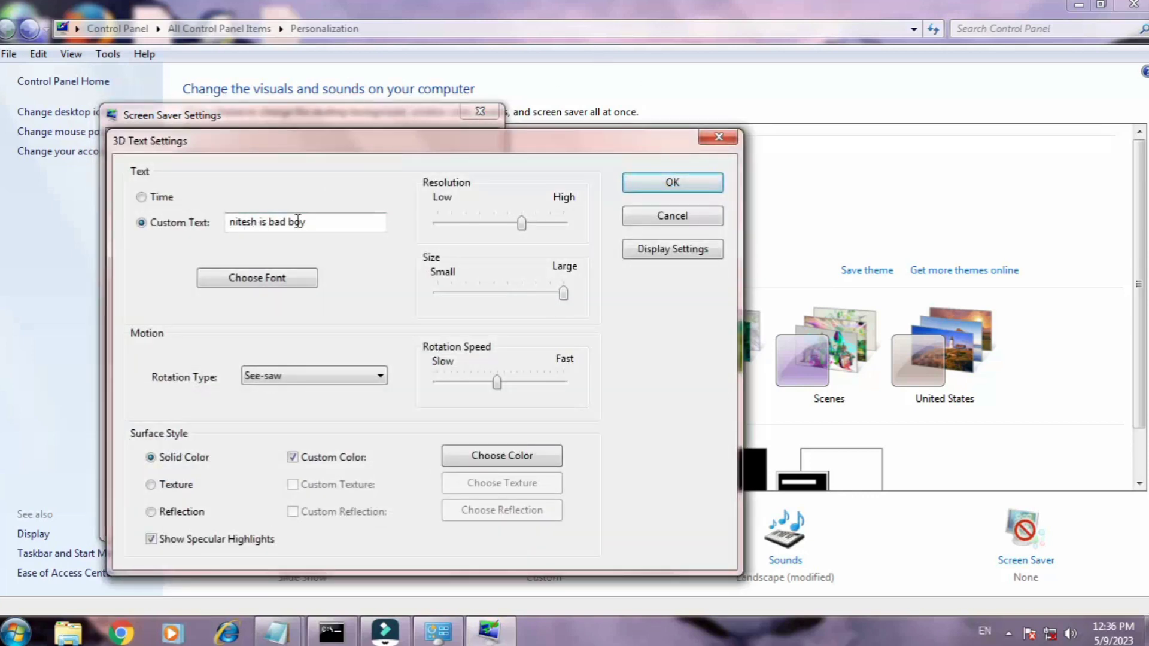
drag(333, 221, 227, 222)
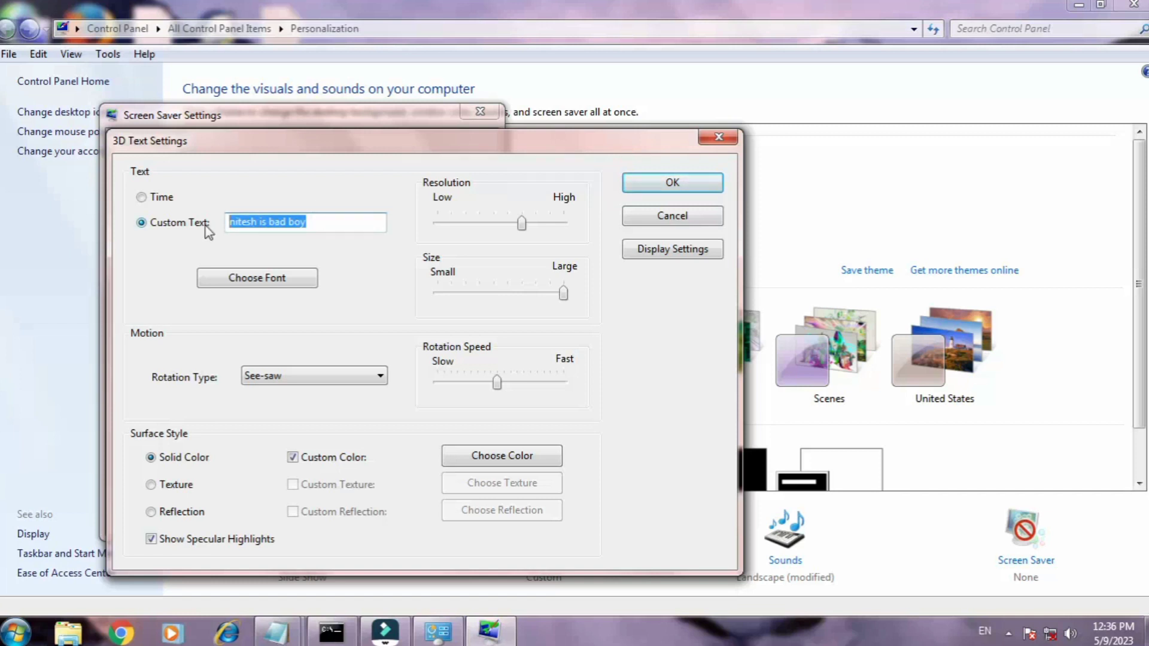
text(course with prabhat)
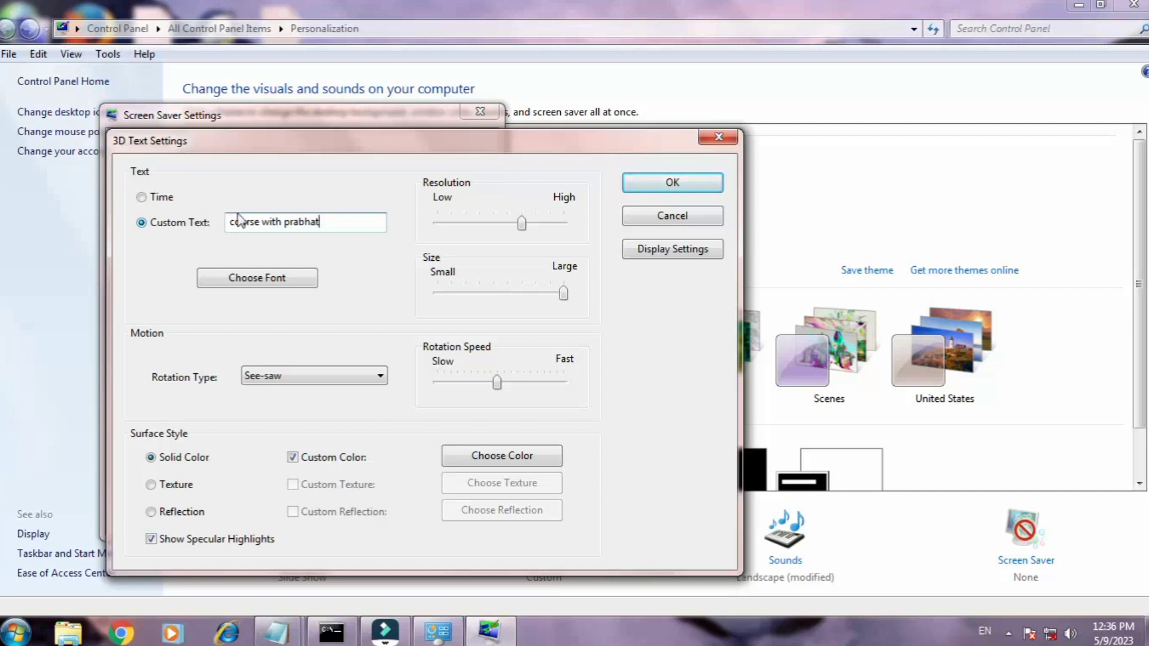
Set the 3D text font to Calibri and the rotation type to Wobble, and confirm the 3D Text settings.
click(266, 279)
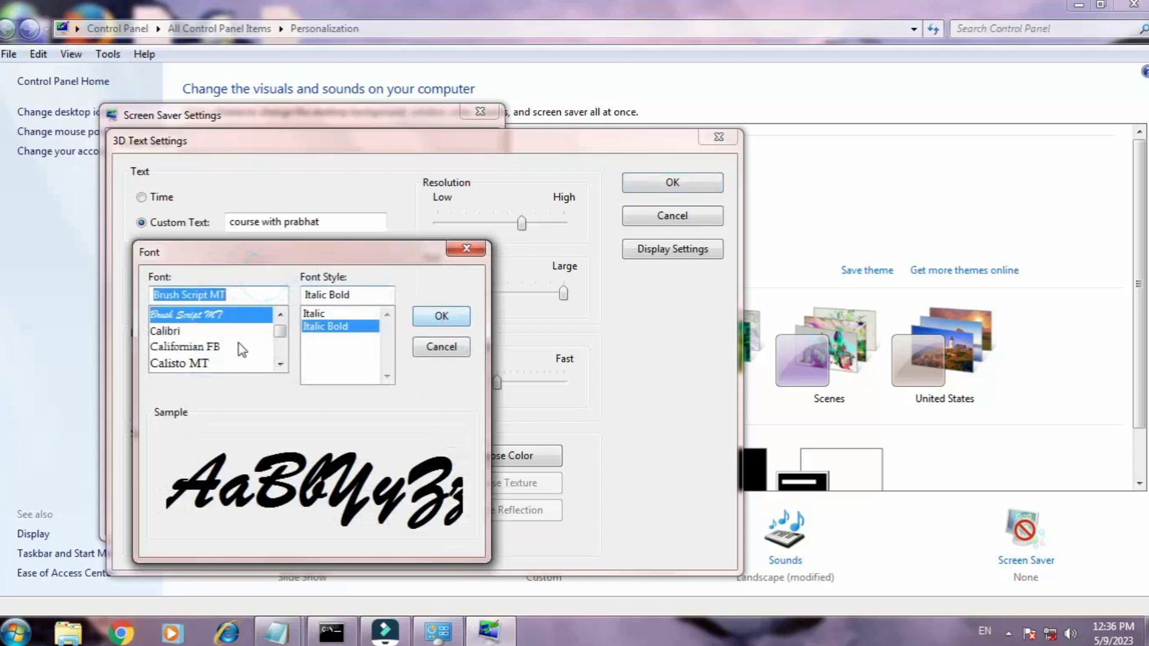
click(180, 331)
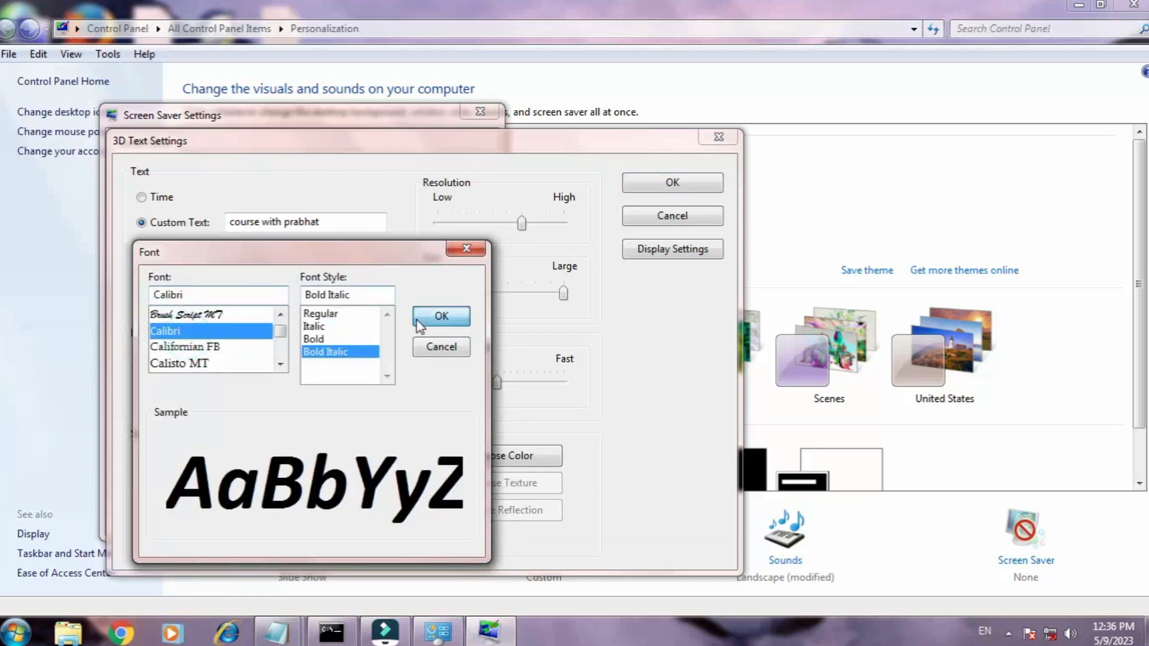
click(418, 319)
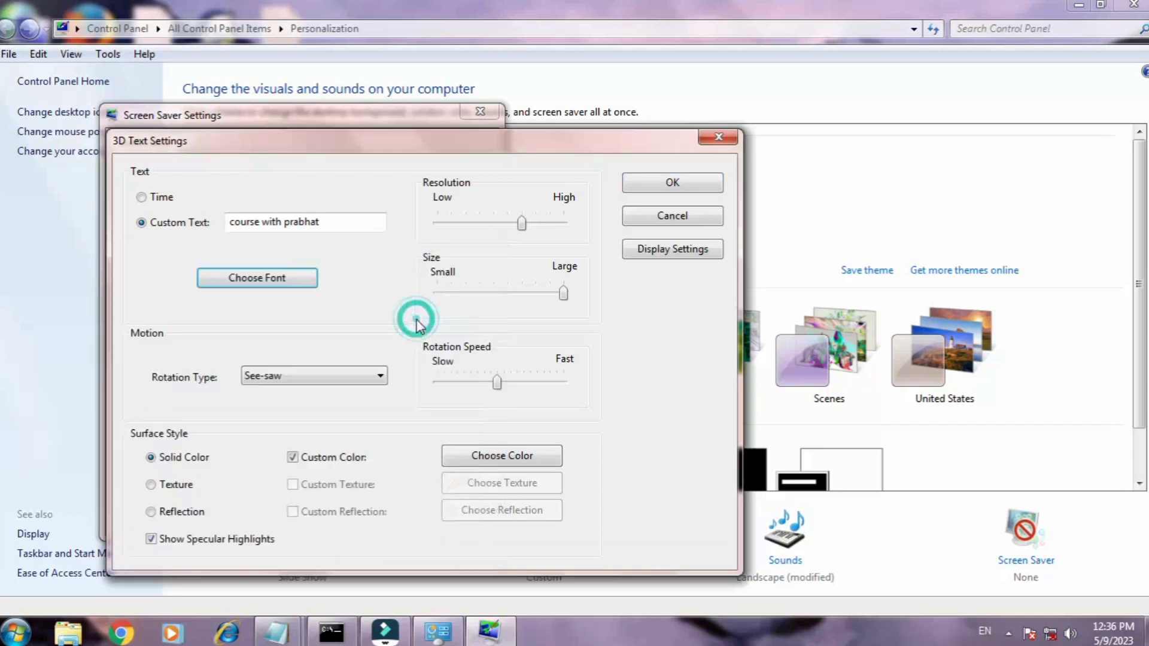
click(362, 383)
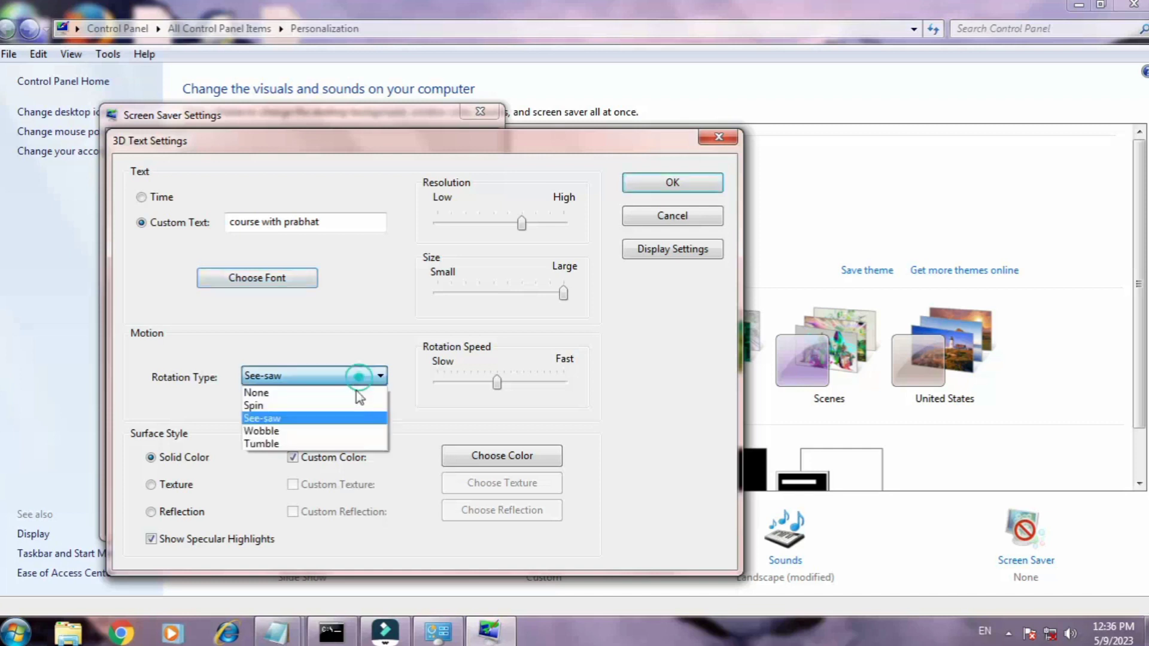
click(291, 433)
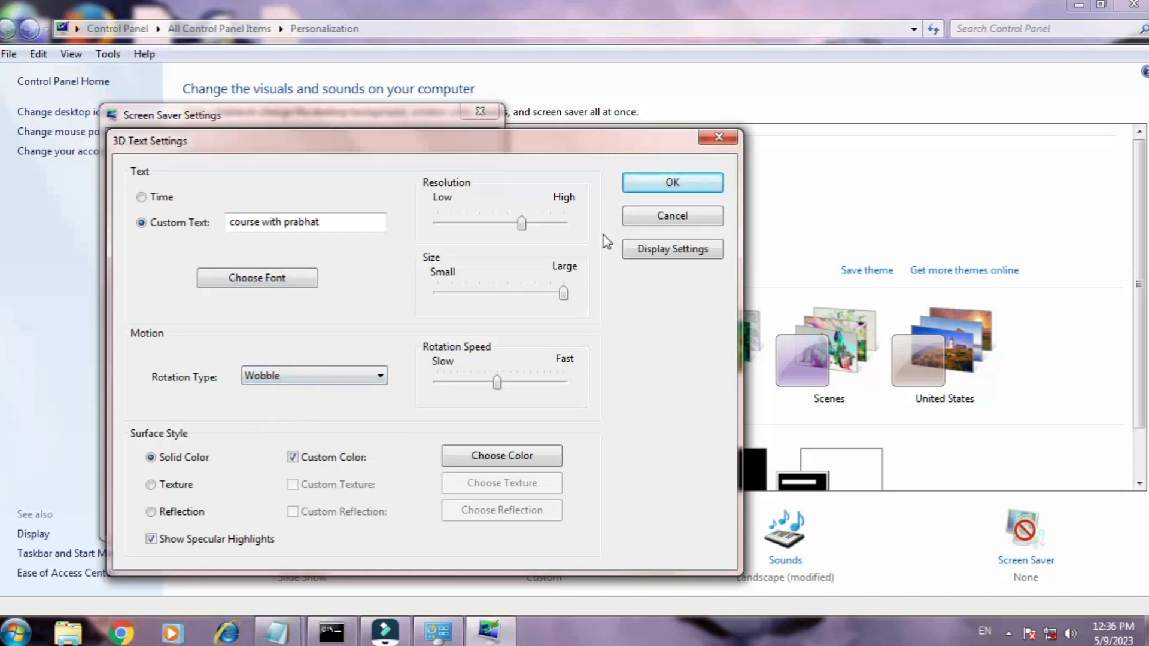
click(643, 181)
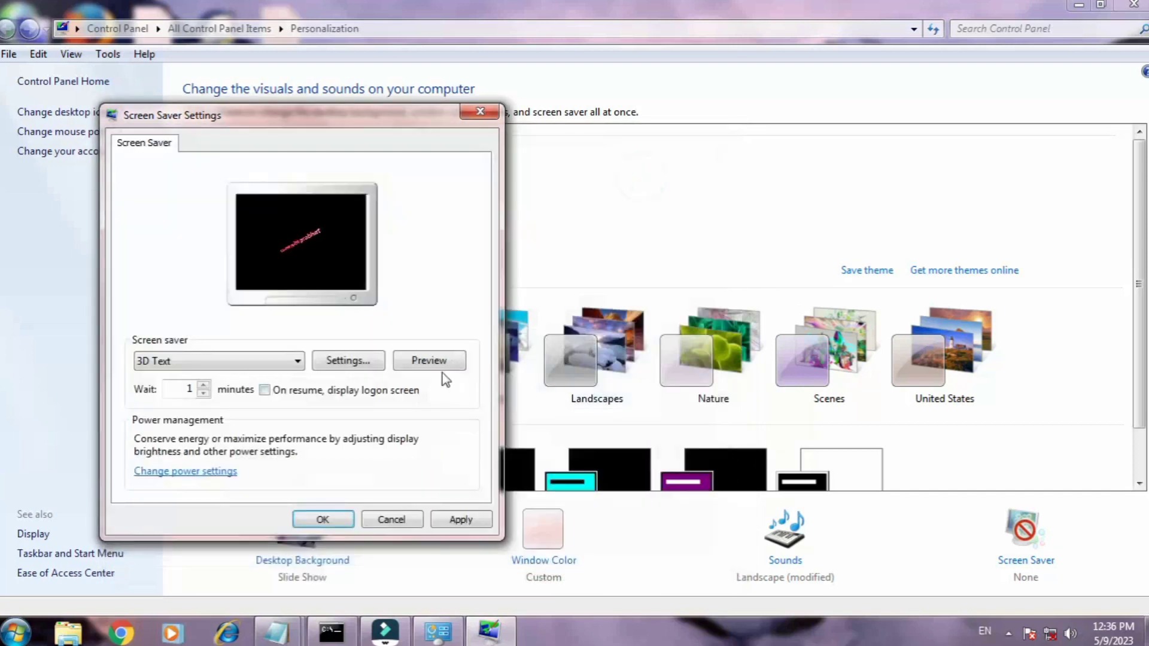